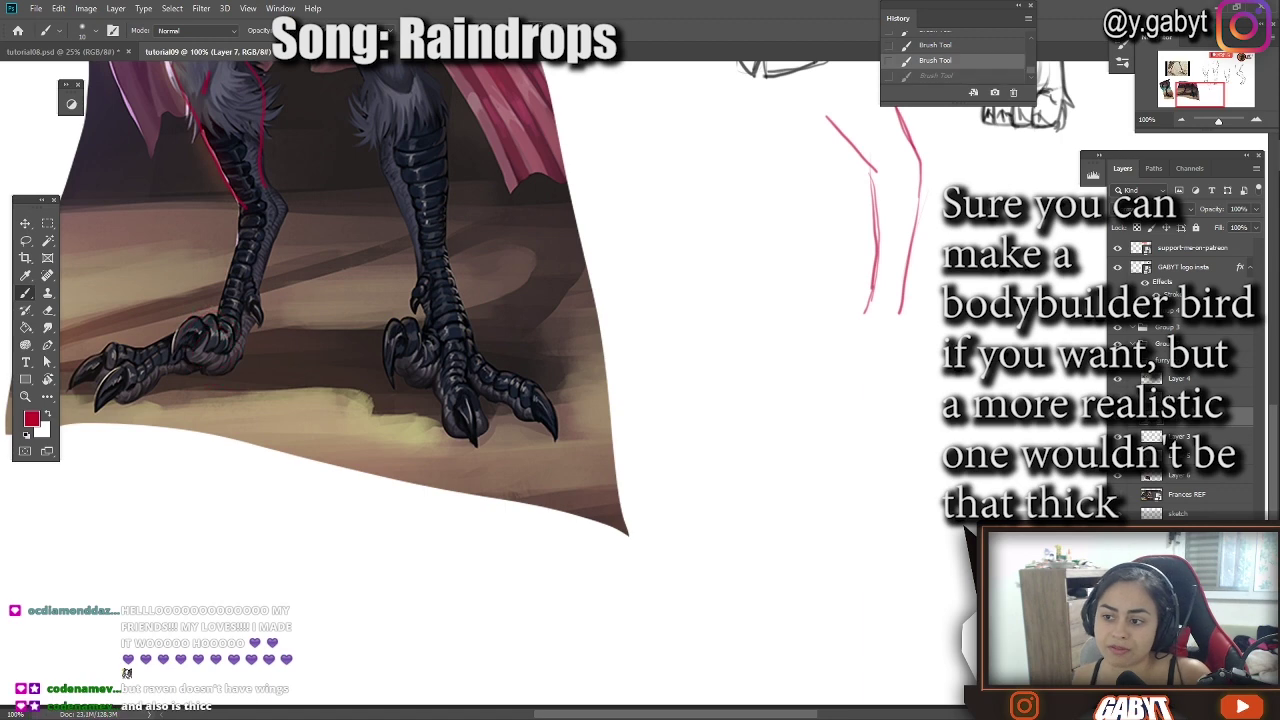
Sketch the bird foot's curved, clawed toes in red beneath the lower leg lines, undoing and redrawing strokes that do not fit
mouse_move(685, 180)
mouse_down()
mouse_move(966, 380)
mouse_move(1060, 404)
mouse_up()
mouse_move(560, 273)
mouse_down()
mouse_move(845, 363)
mouse_move(528, 238)
mouse_up()
key(ctrl+shift+z)
key(ctrl+z)
key(ctrl+shift+z)
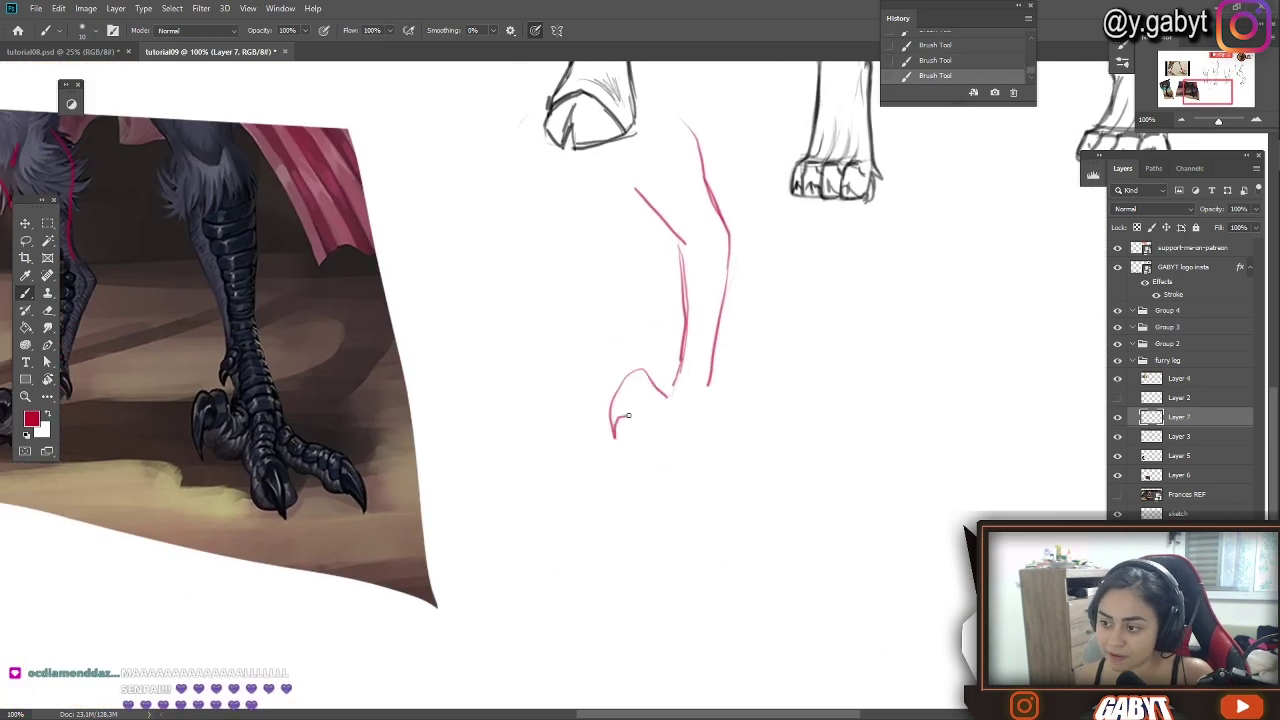
key(ctrl+z)
key(ctrl+z)
key(ctrl+z)
key(ctrl+z)
mouse_move(654, 406)
mouse_down()
mouse_move(621, 437)
mouse_move(676, 404)
mouse_up()
key(ctrl+z)
mouse_move(638, 484)
mouse_down()
mouse_move(689, 427)
mouse_move(681, 402)
mouse_up()
key(ctrl+z)
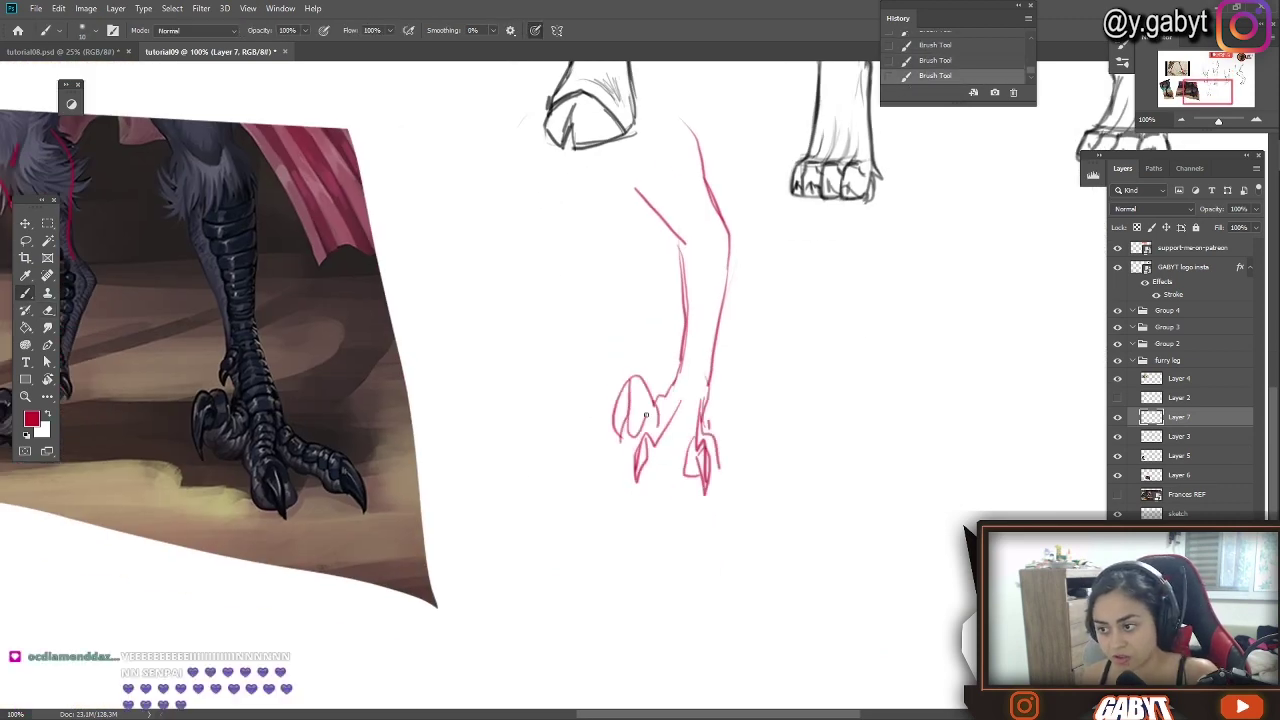
Refine the bird foot's claws, erase the stray ankle line and add short scale lines down the lower shin
drag(635, 437, 662, 475)
key(e)
drag(713, 352, 708, 388)
key(b)
drag(685, 335, 690, 405)
mouse_move(760, 255)
mouse_down()
mouse_move(777, 369)
mouse_move(770, 350)
mouse_up()
Lasso the sketched bird foot, adjust its position under the leg and deselect it
key(l)
drag(728, 340, 574, 417)
key(ctrl+d)
key(b)
Sketch the outline of a second, slimmer bird leg beside the first, from above the knee joint down to the long front toe
drag(1218, 121, 1215, 118)
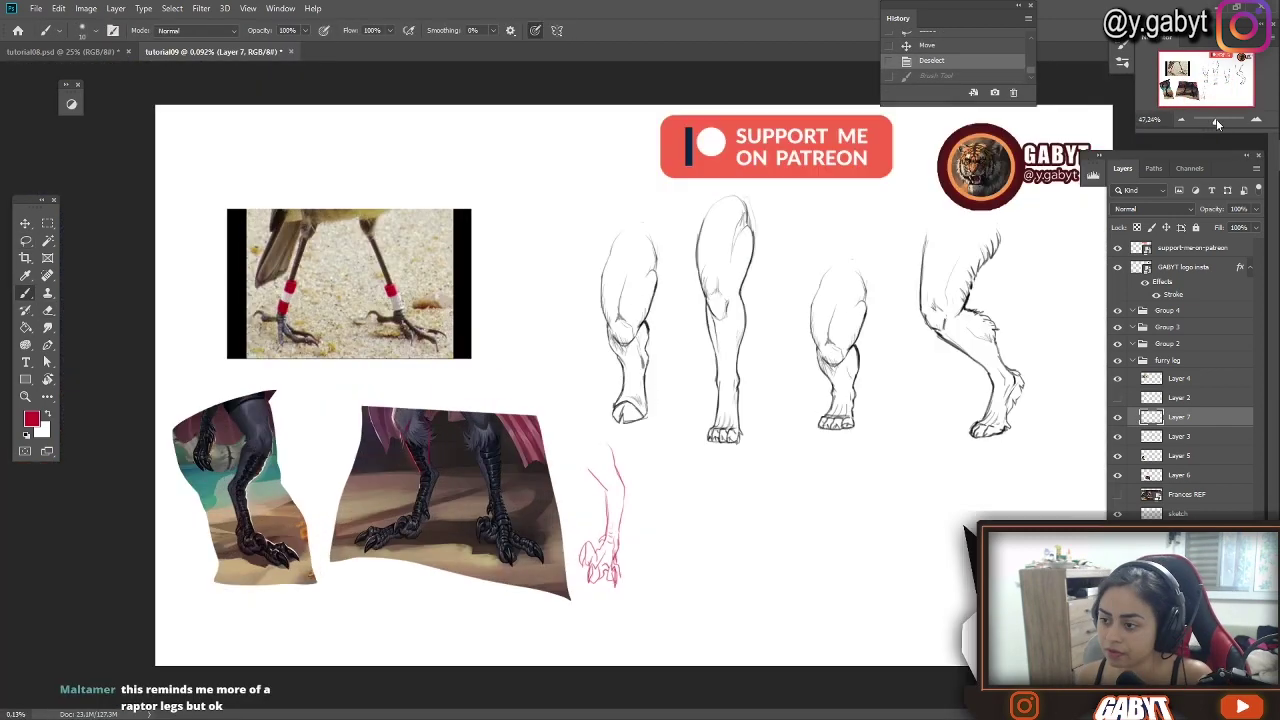
drag(980, 275, 854, 65)
drag(391, 460, 568, 191)
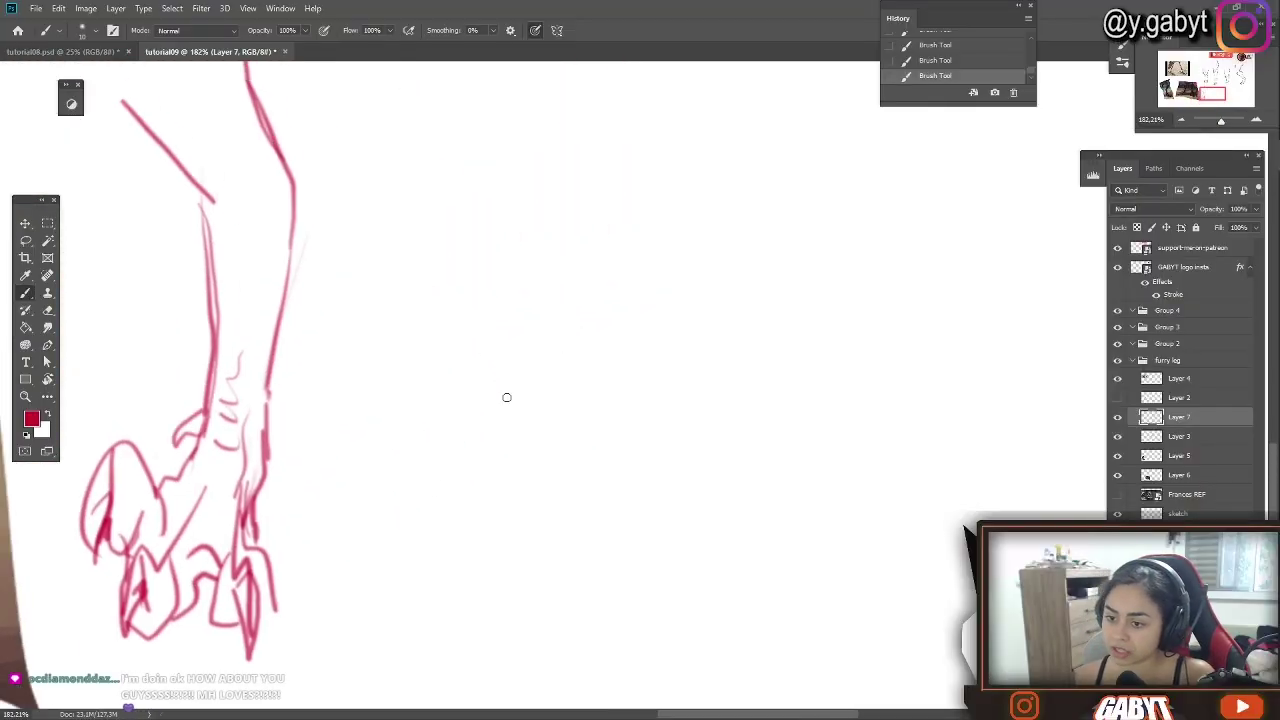
drag(804, 100, 829, 200)
drag(648, 112, 717, 483)
mouse_move(829, 195)
mouse_down()
mouse_move(757, 463)
mouse_move(580, 560)
mouse_move(578, 588)
mouse_up()
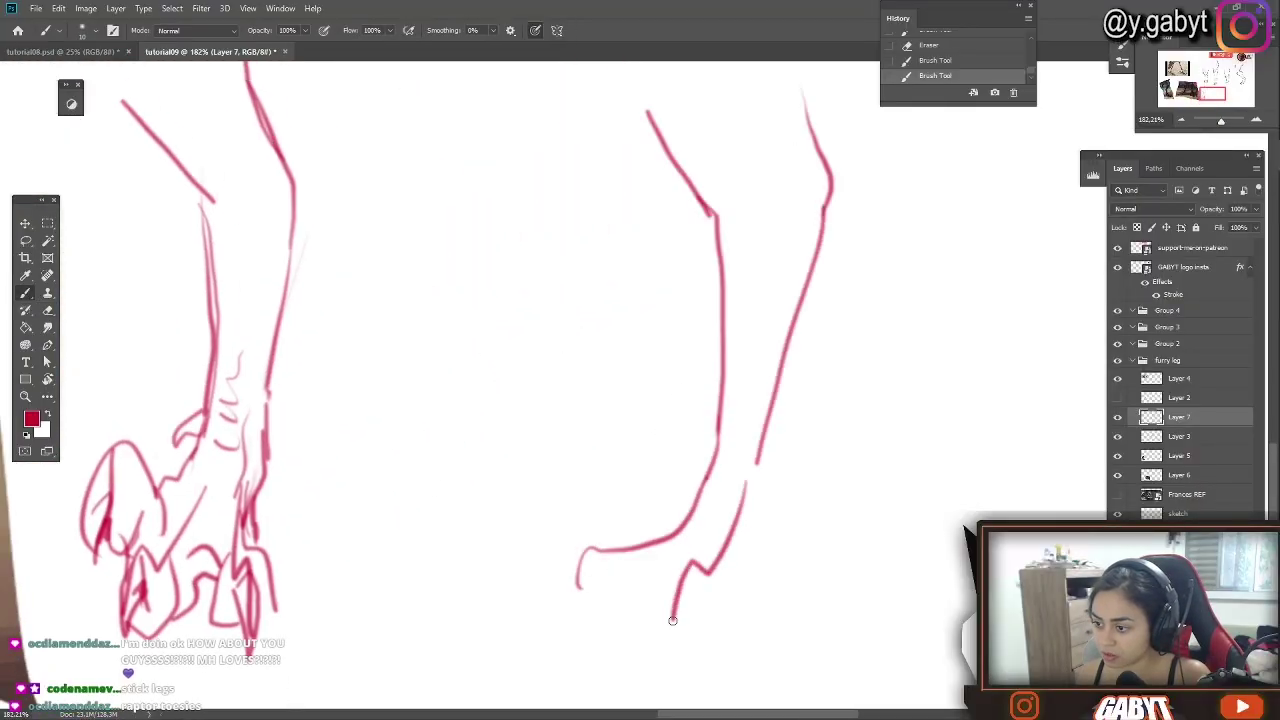
Complete the second bird foot with a clawed middle toe, a clawed hind toe and the underside of the front toe
mouse_move(745, 555)
mouse_down()
mouse_move(763, 526)
mouse_move(728, 588)
mouse_up()
key(e)
key(b)
mouse_move(745, 482)
mouse_down()
mouse_move(712, 565)
mouse_move(786, 520)
mouse_move(781, 492)
mouse_up()
mouse_move(772, 465)
mouse_down()
mouse_move(828, 478)
mouse_move(790, 526)
mouse_up()
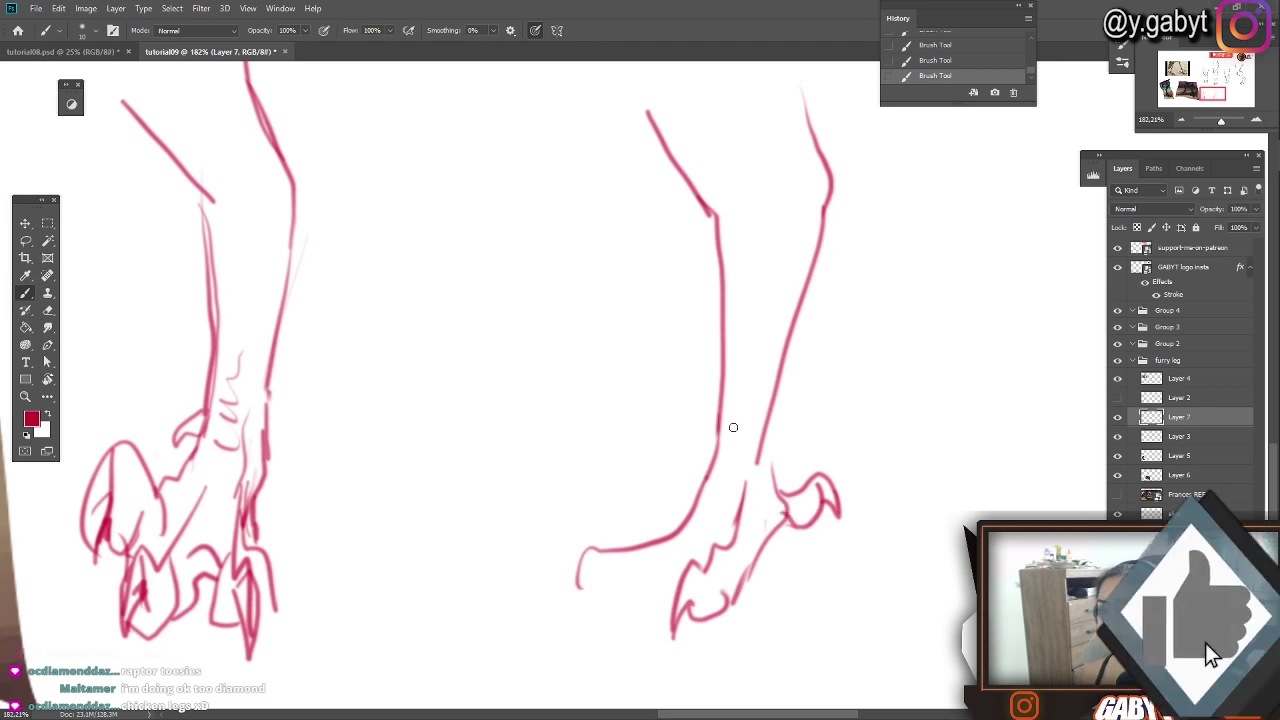
drag(600, 578, 712, 546)
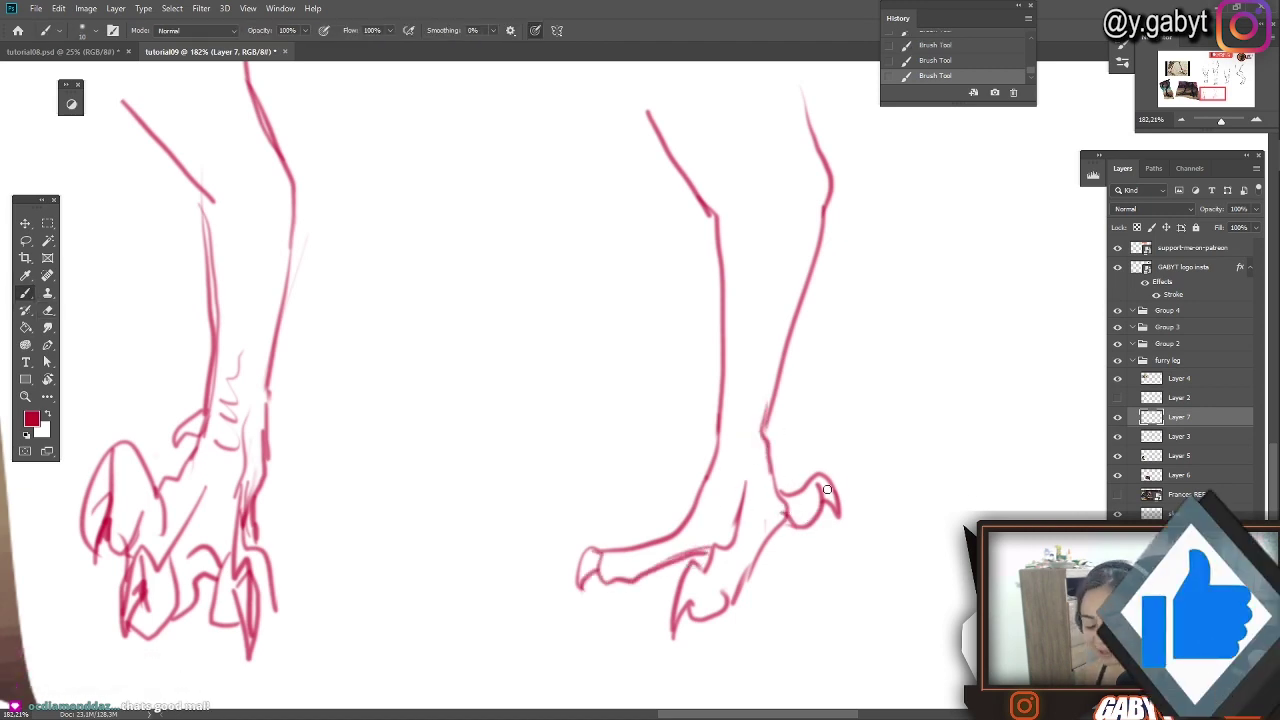
Touch up the claws of the first bird foot
key(ctrl+minus)
drag(572, 449, 549, 489)
drag(474, 551, 558, 508)
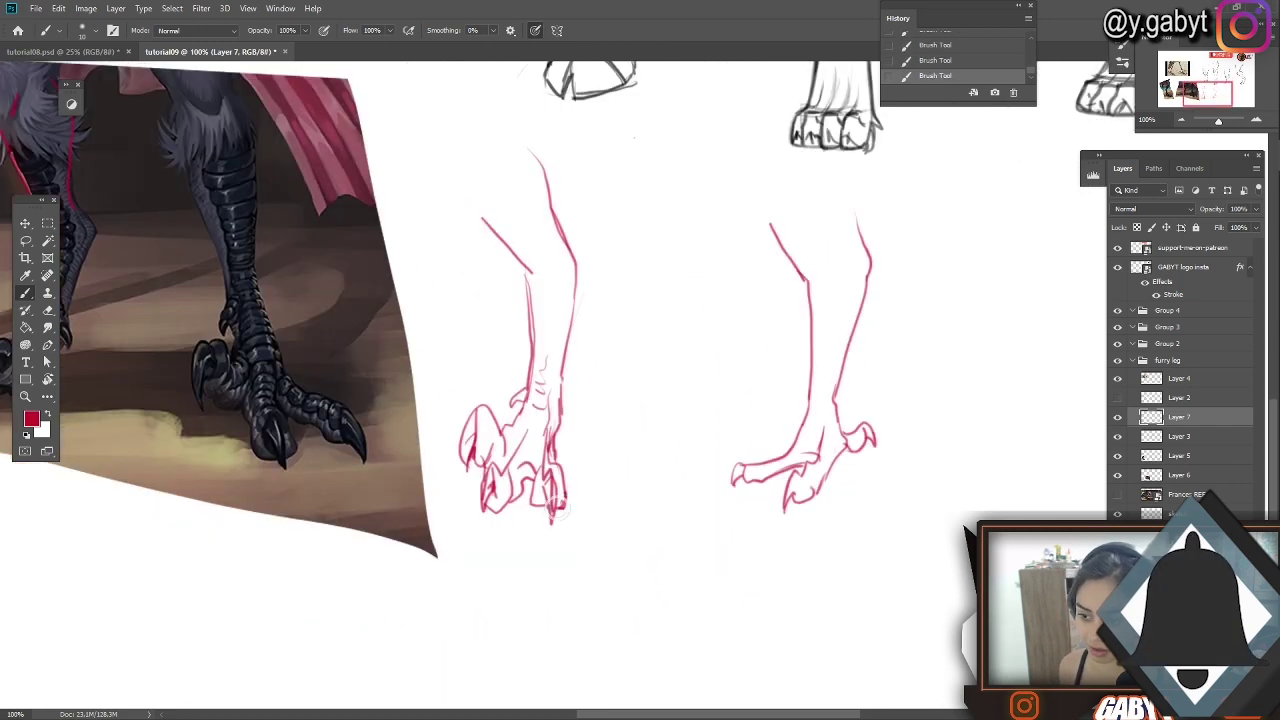
drag(1218, 120, 1214, 119)
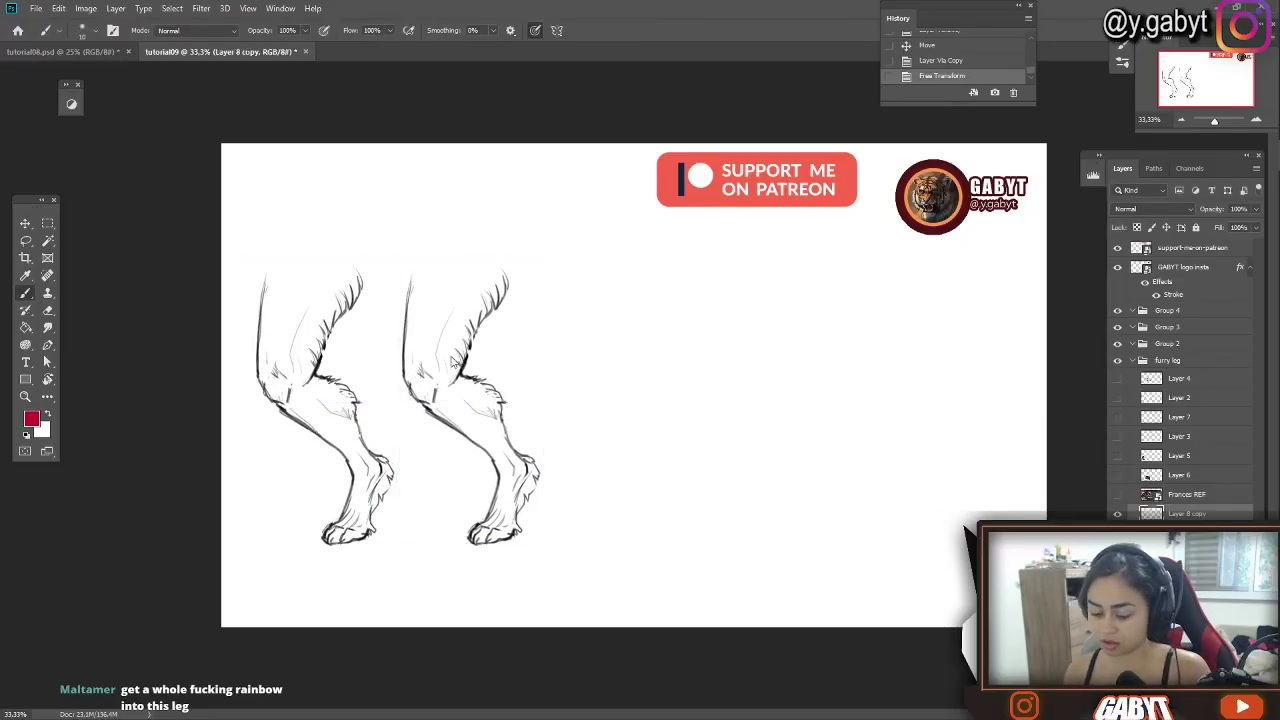
Outline the thigh of the second furry leg with the Lasso tool
scroll(648, 200, up, 5)
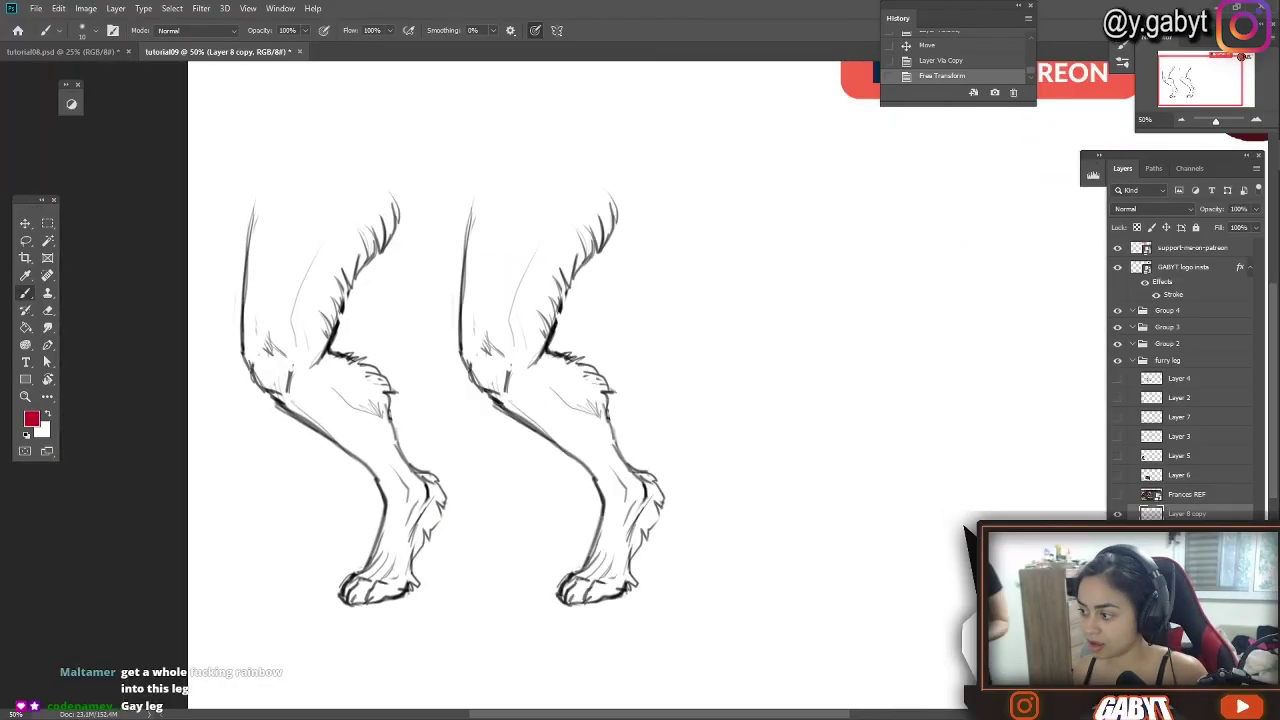
mouse_move(648, 200)
mouse_down()
mouse_move(386, 143)
mouse_move(373, 494)
mouse_move(552, 327)
mouse_move(648, 200)
mouse_up()
click(396, 259)
mouse_move(345, 282)
mouse_down()
mouse_move(397, 260)
mouse_move(420, 450)
mouse_up()
key(ctrl+z)
Try resizing the image to 3000, and step back to the state with the lasso selection
click(86, 8)
click(109, 113)
drag(735, 249, 631, 243)
text(3000)
key(Return)
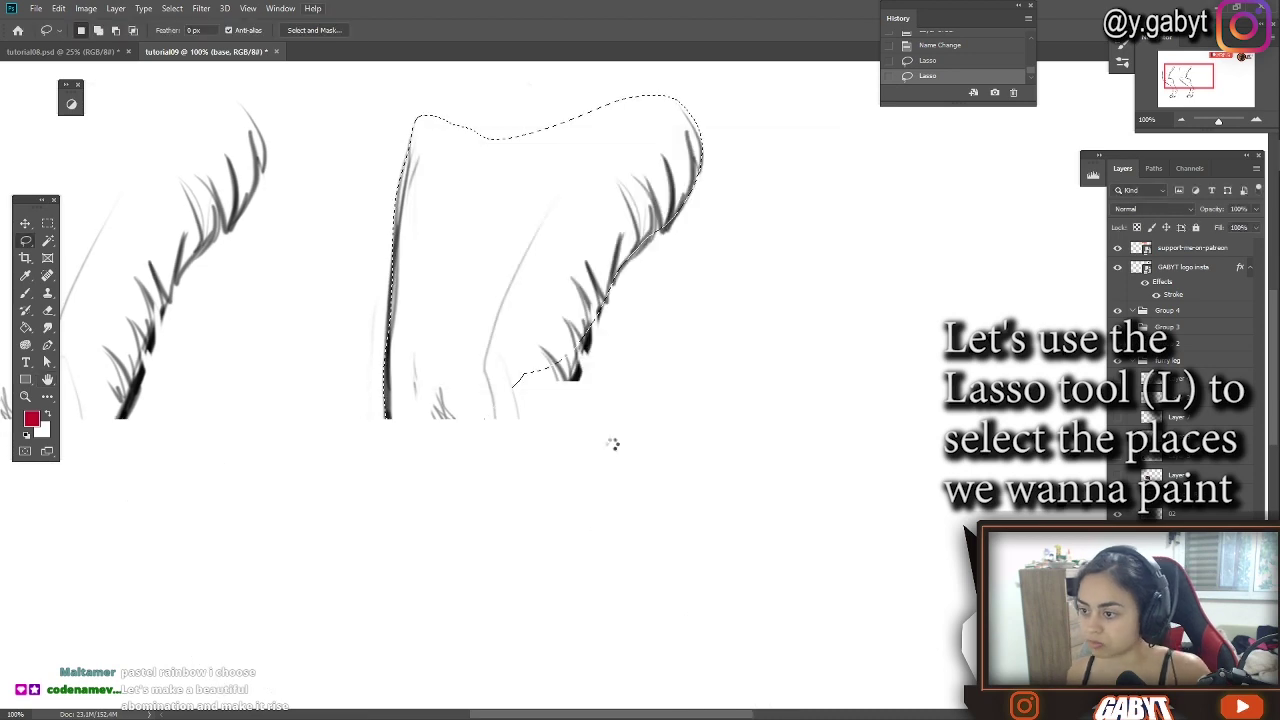
drag(452, 301, 417, 231)
click(960, 61)
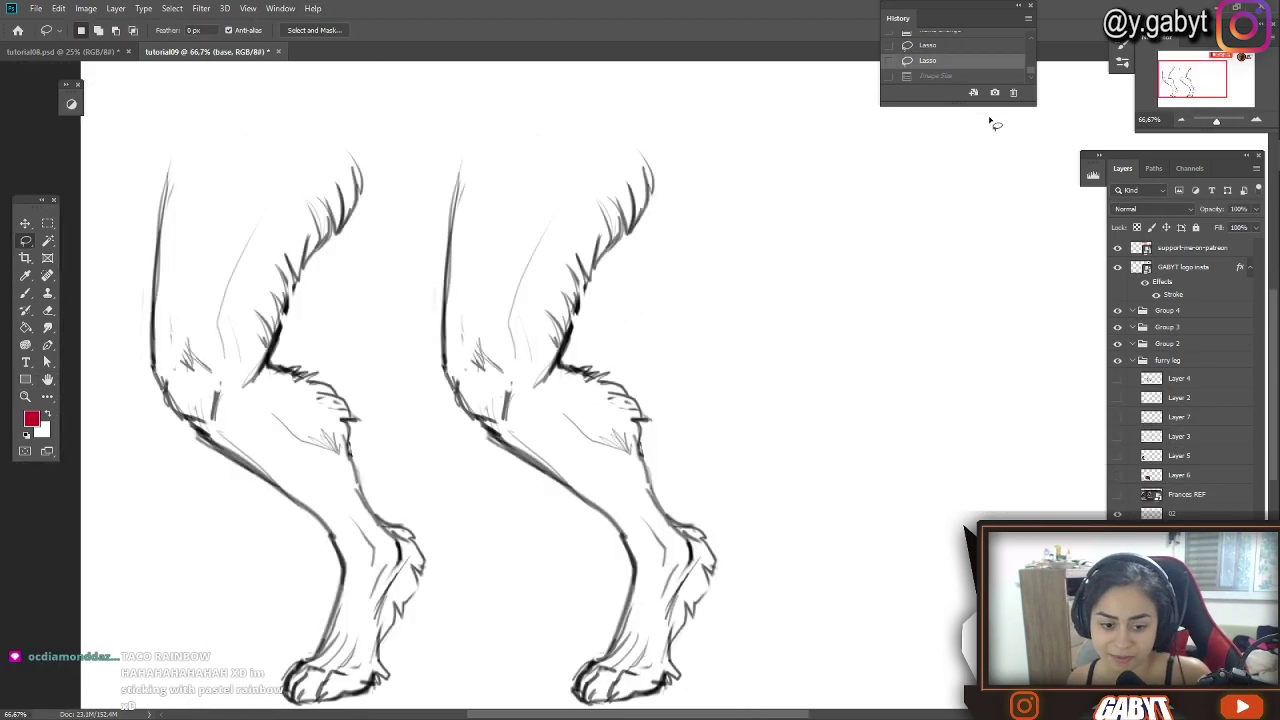
Complete the lasso selection around the second furry leg's thigh and fill the thigh with solid red on the base layer
mouse_move(495, 378)
mouse_down()
mouse_move(573, 335)
mouse_move(494, 380)
mouse_up()
mouse_move(516, 454)
mouse_down()
mouse_move(500, 392)
mouse_move(484, 412)
mouse_up()
click(86, 8)
click(120, 110)
click(846, 138)
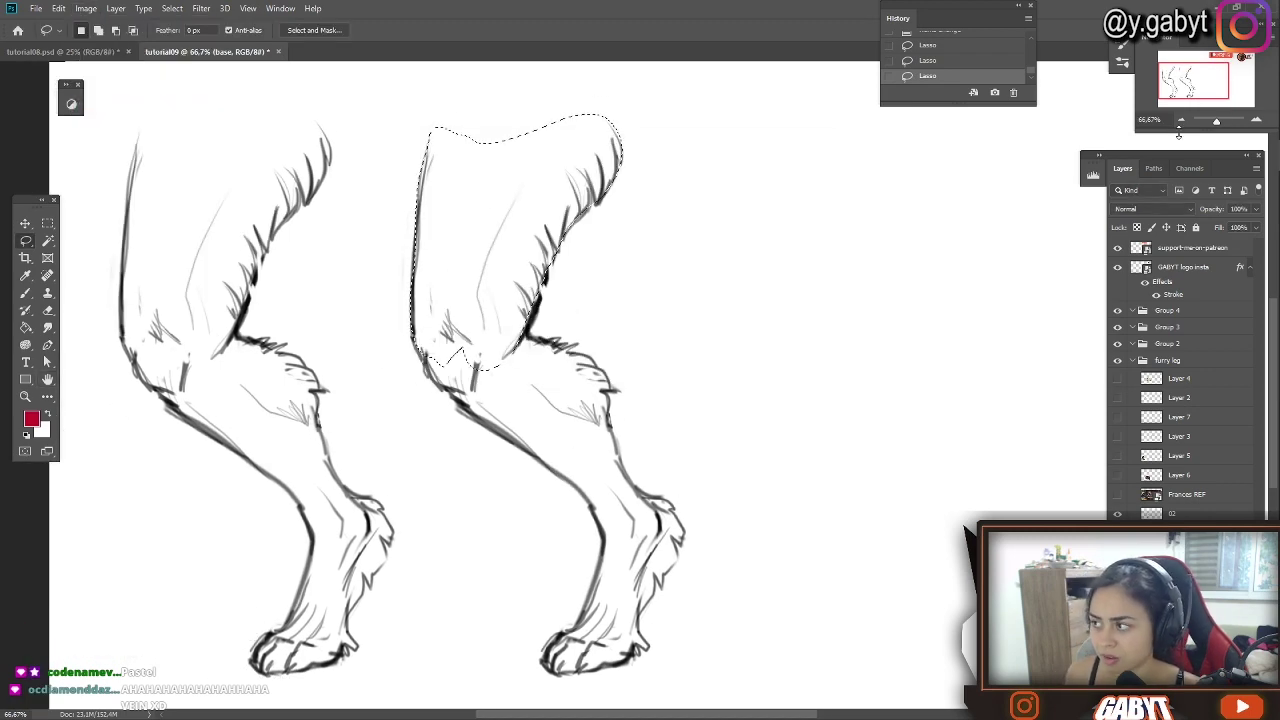
key(ctrl+plus)
drag(604, 317, 785, 382)
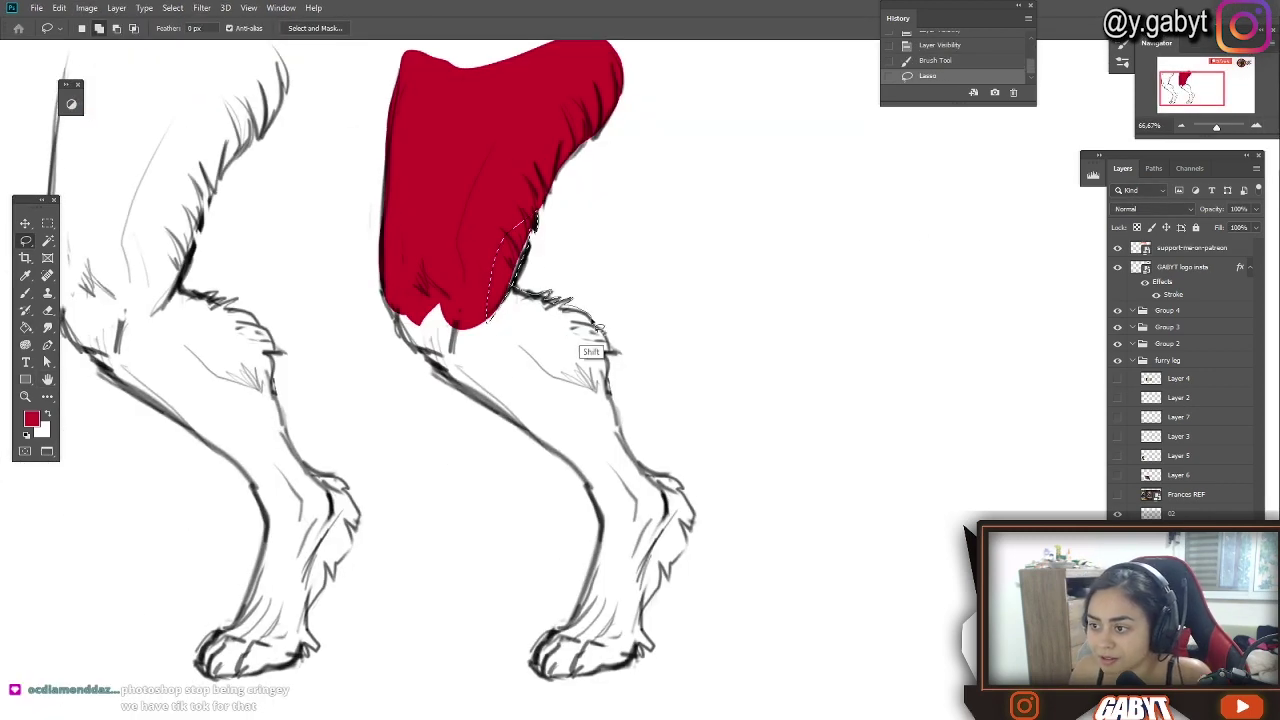
Lasso the rest of the second furry leg, adding the knee, calf, heel fur and paw to the selection
mouse_move(597, 325)
mouse_down()
mouse_move(612, 355)
mouse_move(620, 450)
mouse_up()
mouse_move(508, 248)
mouse_down()
mouse_move(471, 324)
mouse_move(396, 320)
mouse_move(433, 370)
mouse_move(549, 421)
mouse_move(416, 430)
mouse_move(474, 391)
mouse_move(418, 418)
mouse_up()
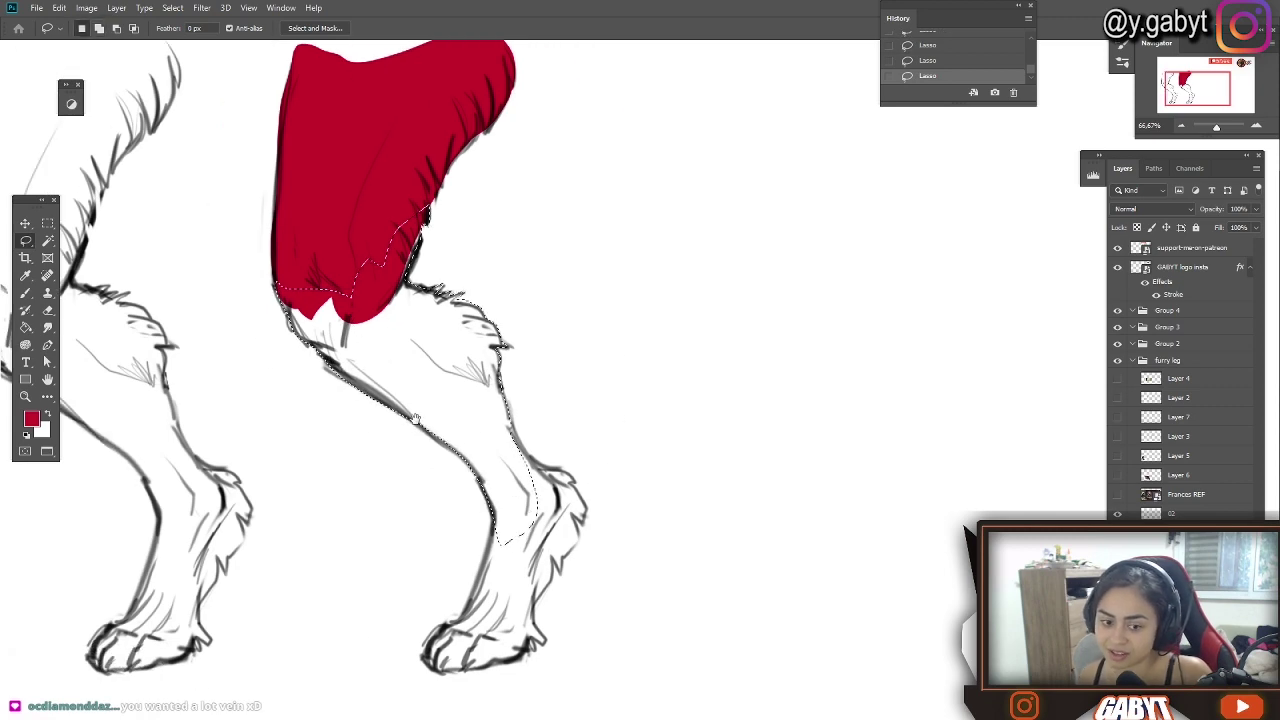
mouse_move(512, 537)
mouse_down()
mouse_move(540, 400)
mouse_move(610, 508)
mouse_up()
mouse_move(572, 565)
mouse_down()
mouse_move(534, 576)
mouse_move(567, 572)
mouse_up()
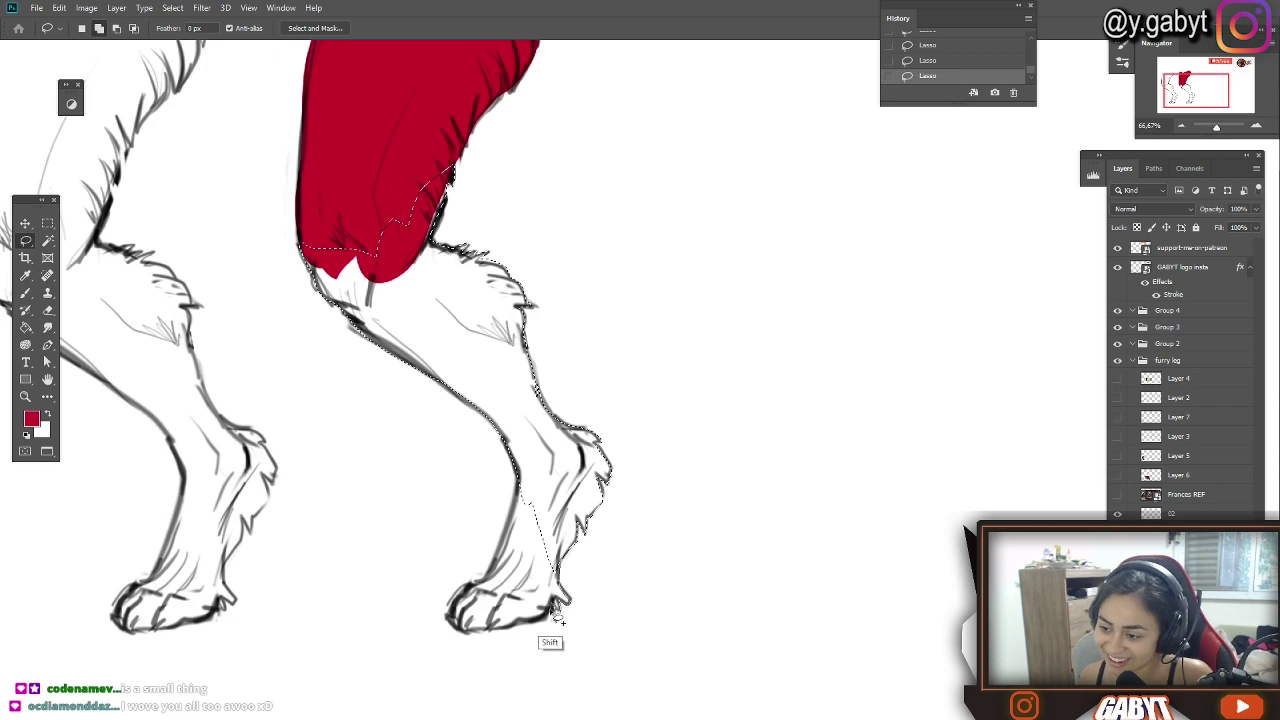
drag(452, 618, 470, 600)
Fill the selected lower leg with red using the Paint Bucket, deselect it and touch up the fill with the brush
key(g)
scroll(484, 393, up, 1)
click(484, 393)
key(ctrl+d)
key(b)
click(550, 437)
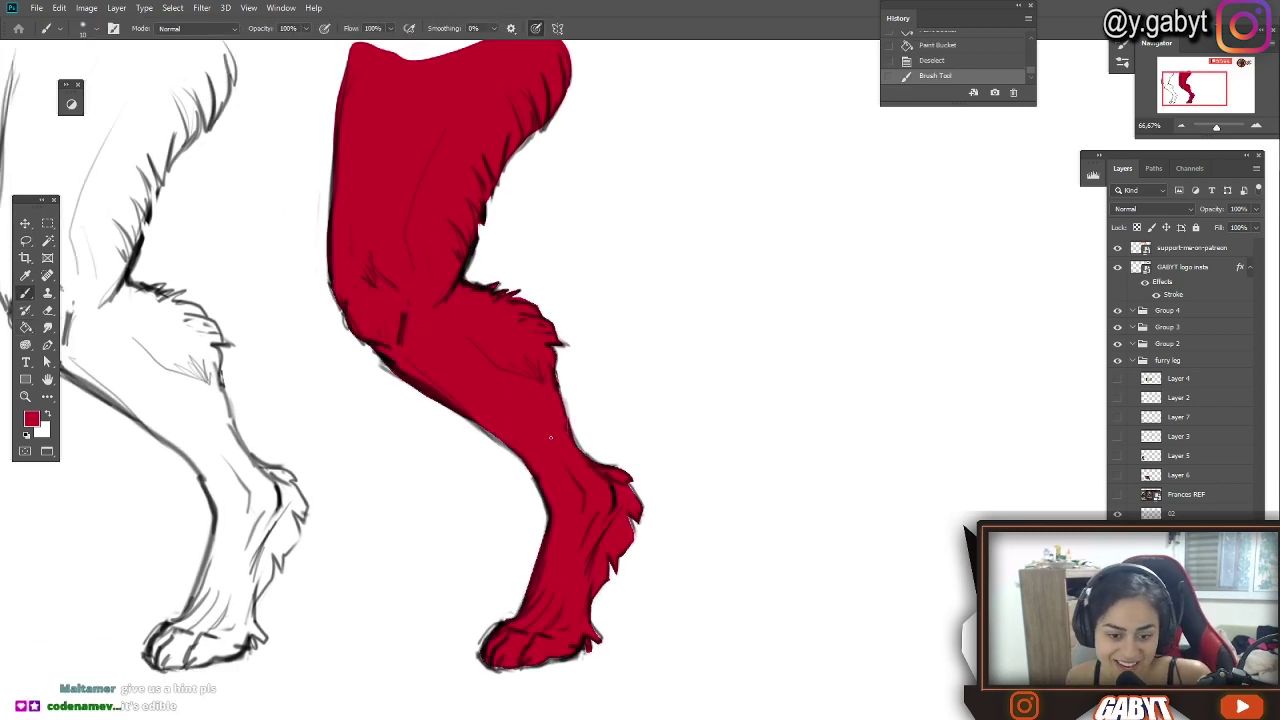
Recolour the red leg base with Hue/Saturation, using hue +27, saturation +4 and lightness +61
key(ctrl+u)
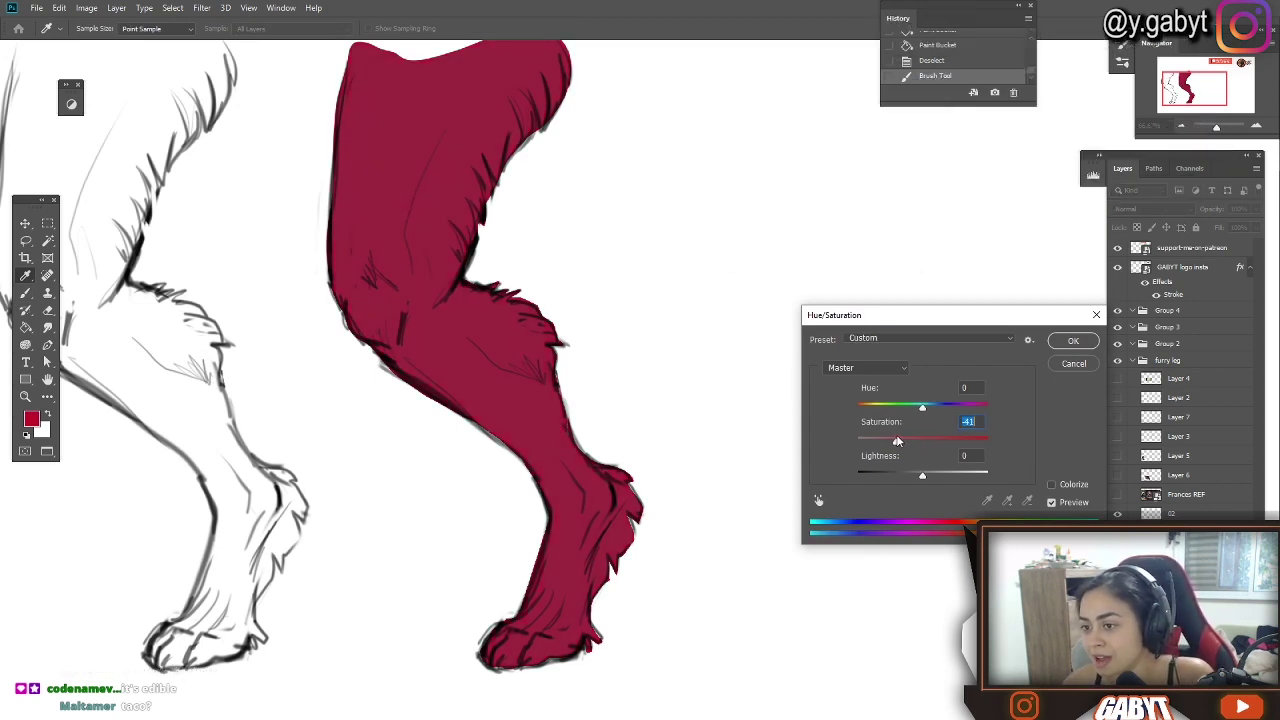
drag(923, 477, 965, 478)
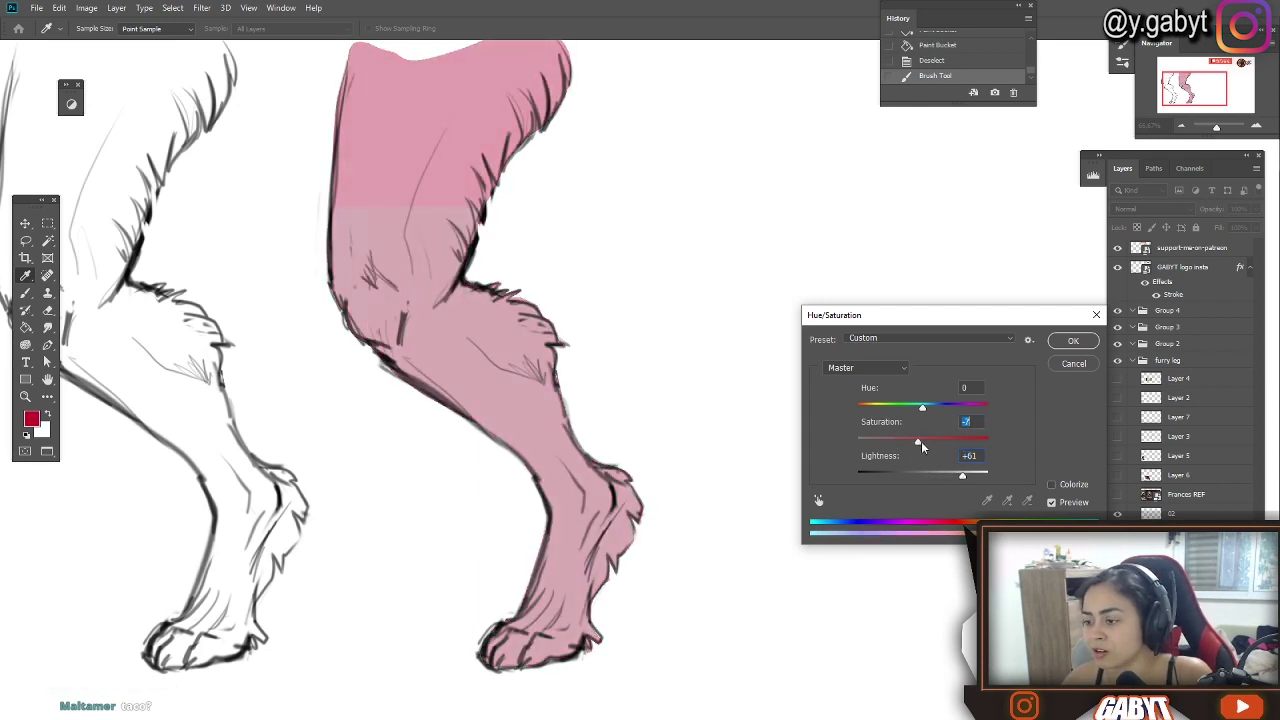
drag(921, 441, 940, 416)
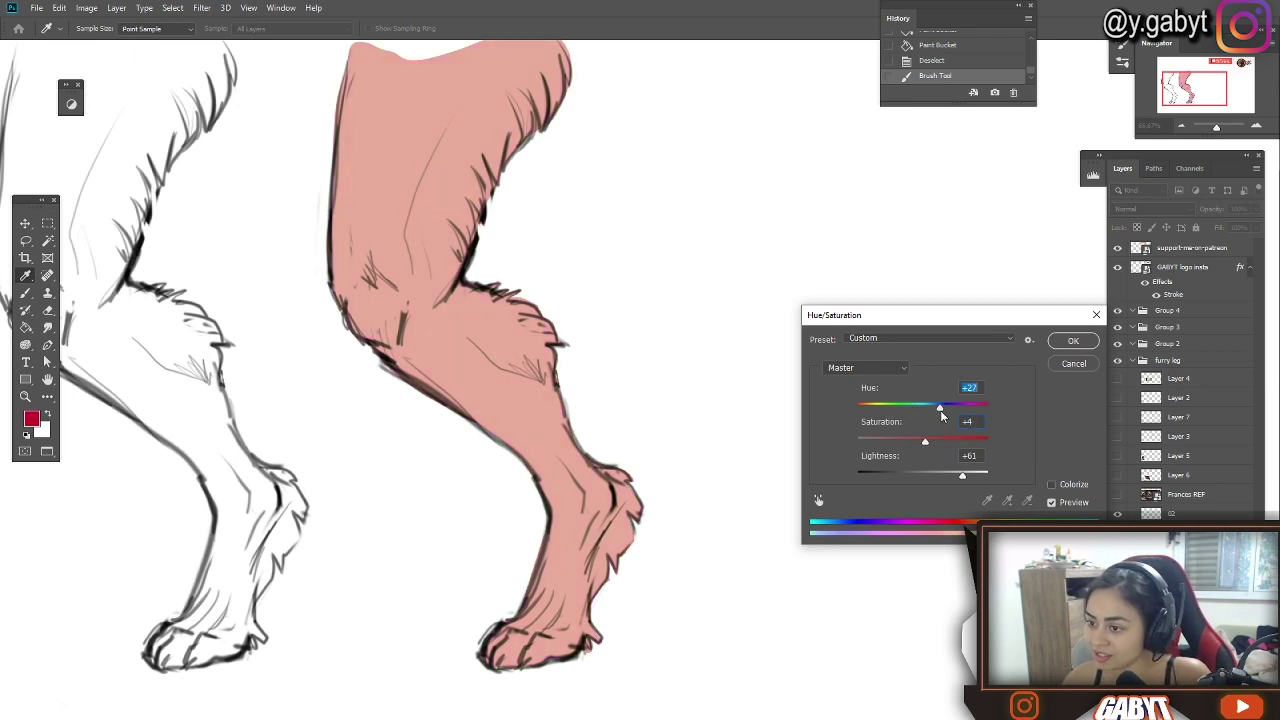
click(1073, 340)
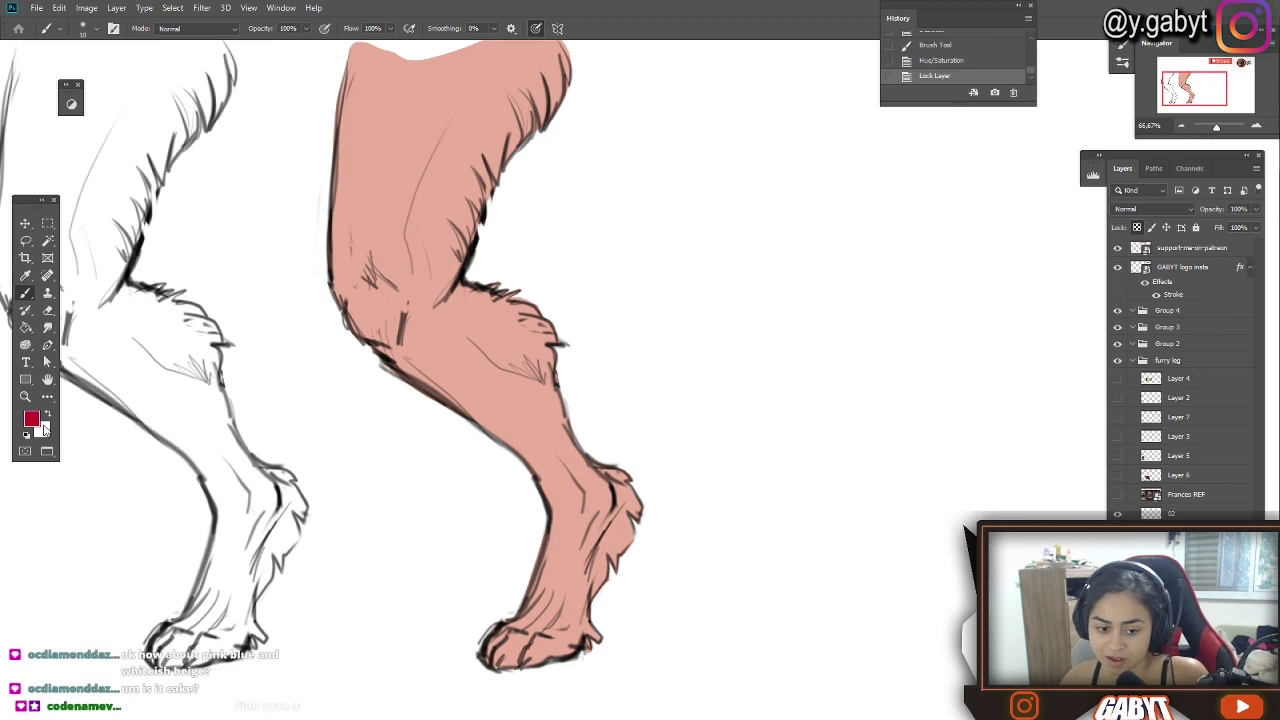
Turn the leg base light turquoise with a Hue/Saturation hue shift of +172
key(ctrl+u)
drag(922, 406, 985, 405)
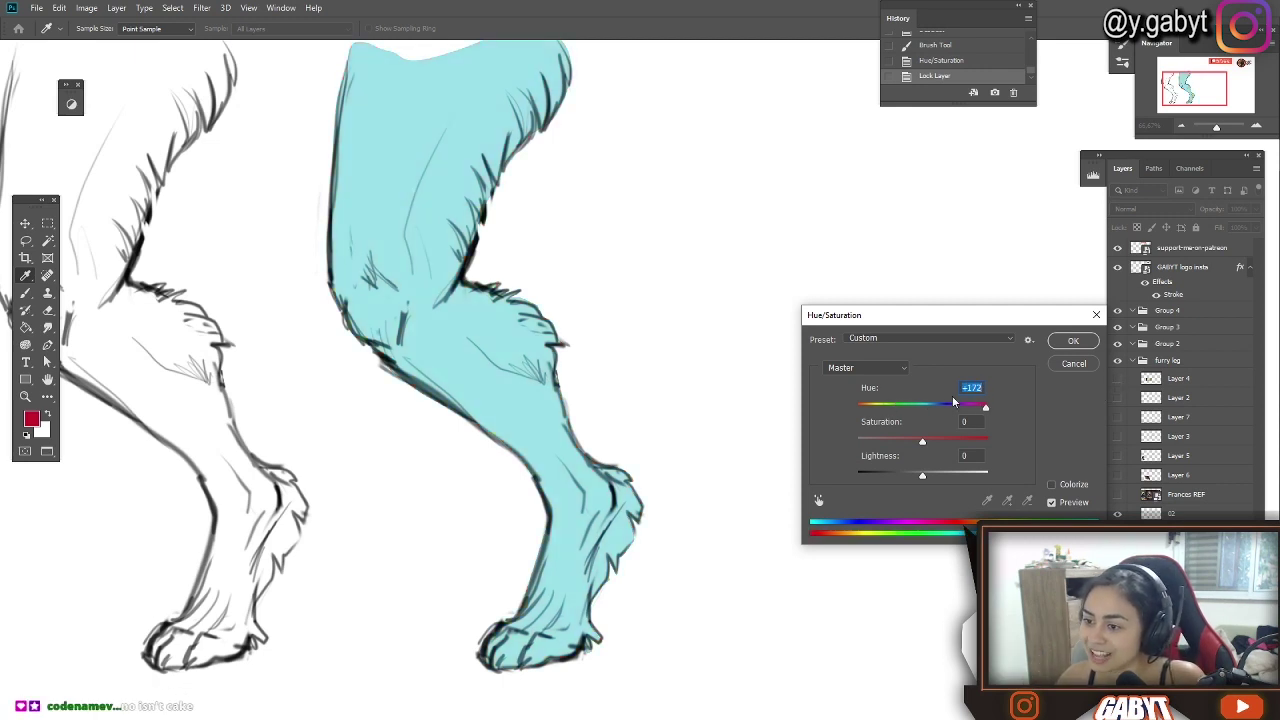
click(1072, 341)
Choose a magenta brush colour, undo the test stroke on the calf and paint the paw's toes
drag(631, 383, 688, 393)
click(32, 419)
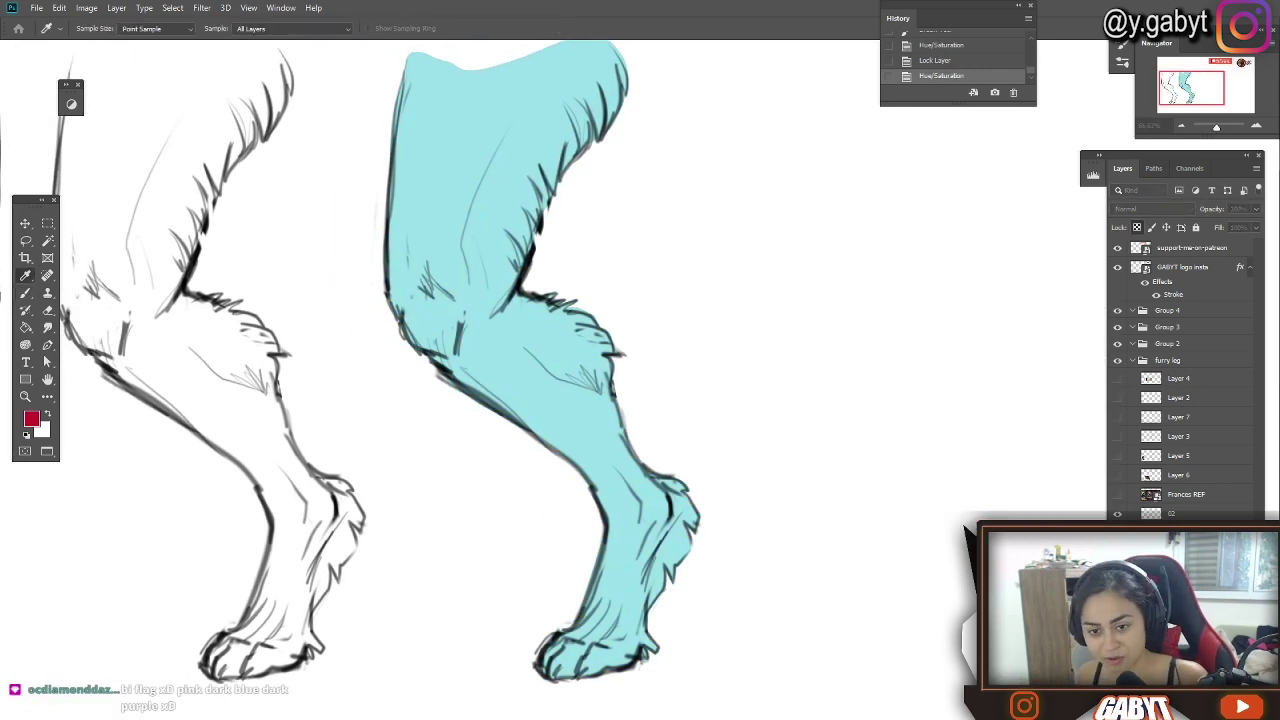
drag(585, 320, 640, 383)
key(ctrl+z)
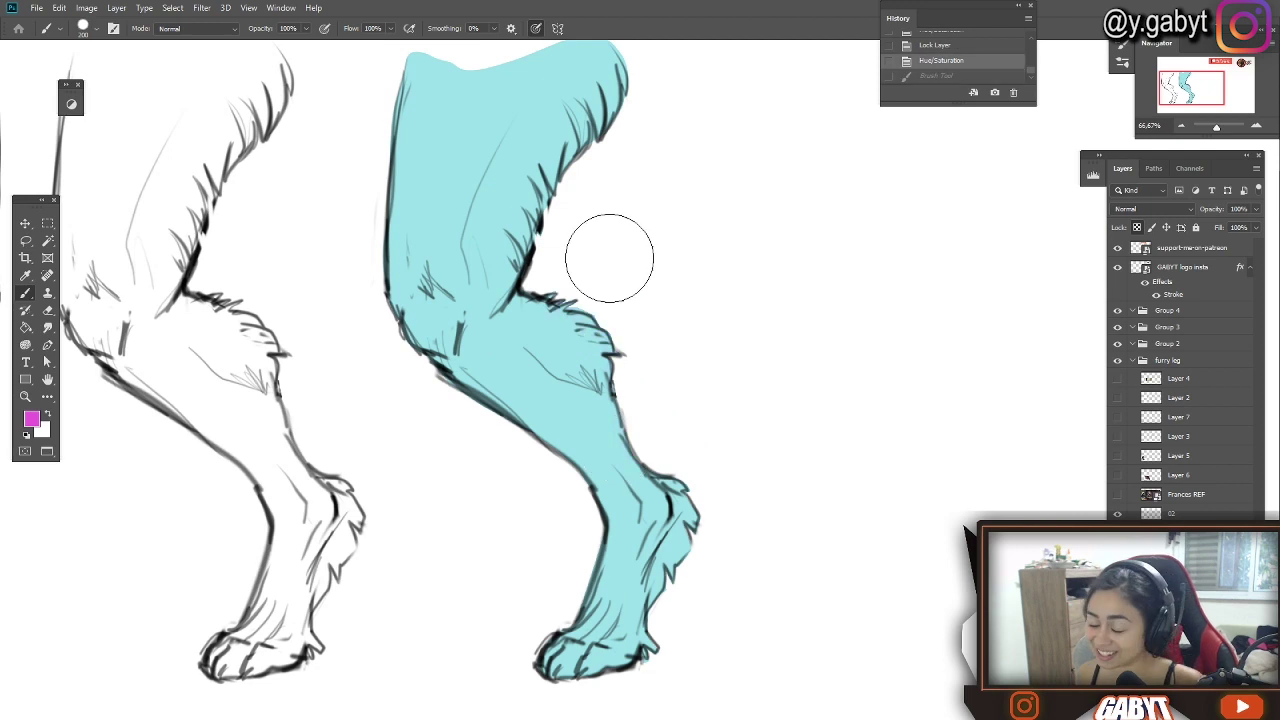
drag(560, 664, 609, 677)
Paint the fur along the back of the thigh, calf and heel light cream, and reduce the brush size to 61 px
click(32, 419)
mouse_move(626, 78)
mouse_down()
mouse_move(509, 308)
mouse_move(609, 365)
mouse_move(691, 491)
mouse_move(623, 674)
mouse_up()
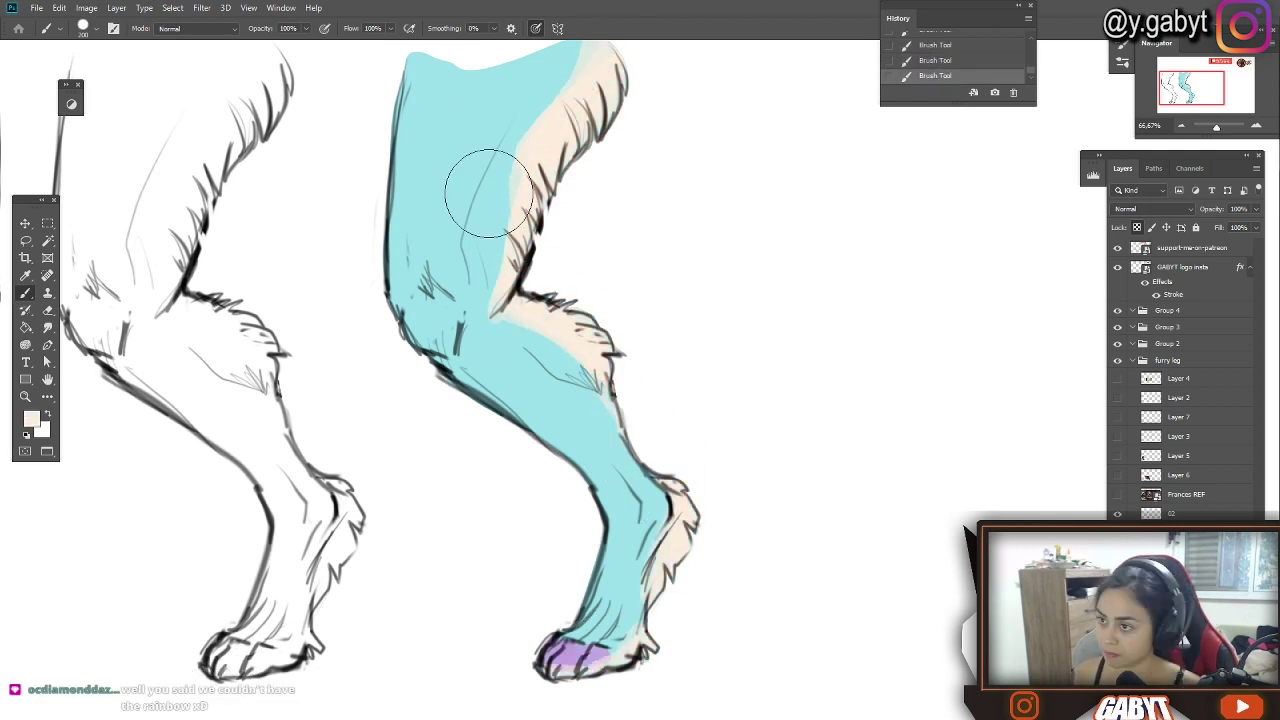
mouse_move(503, 198)
mouse_down()
mouse_move(557, 203)
mouse_move(563, 218)
mouse_up()
right_click(561, 156)
click(652, 188)
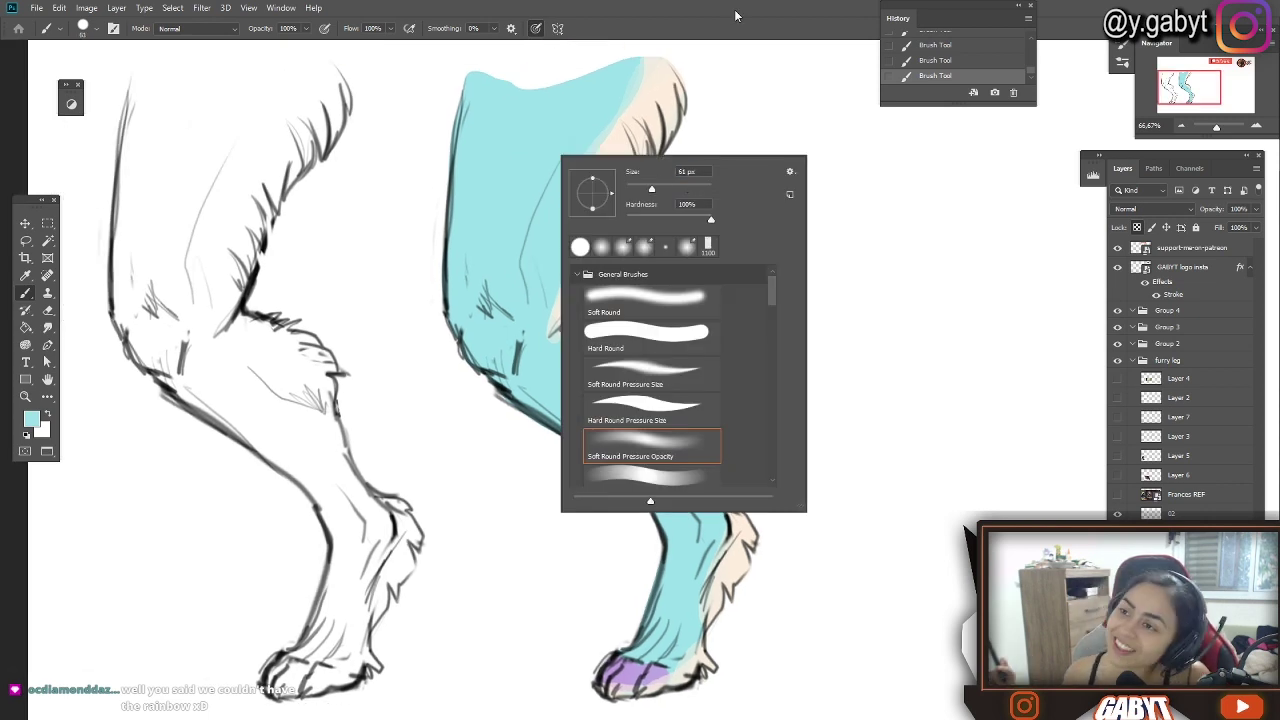
drag(465, 405, 435, 411)
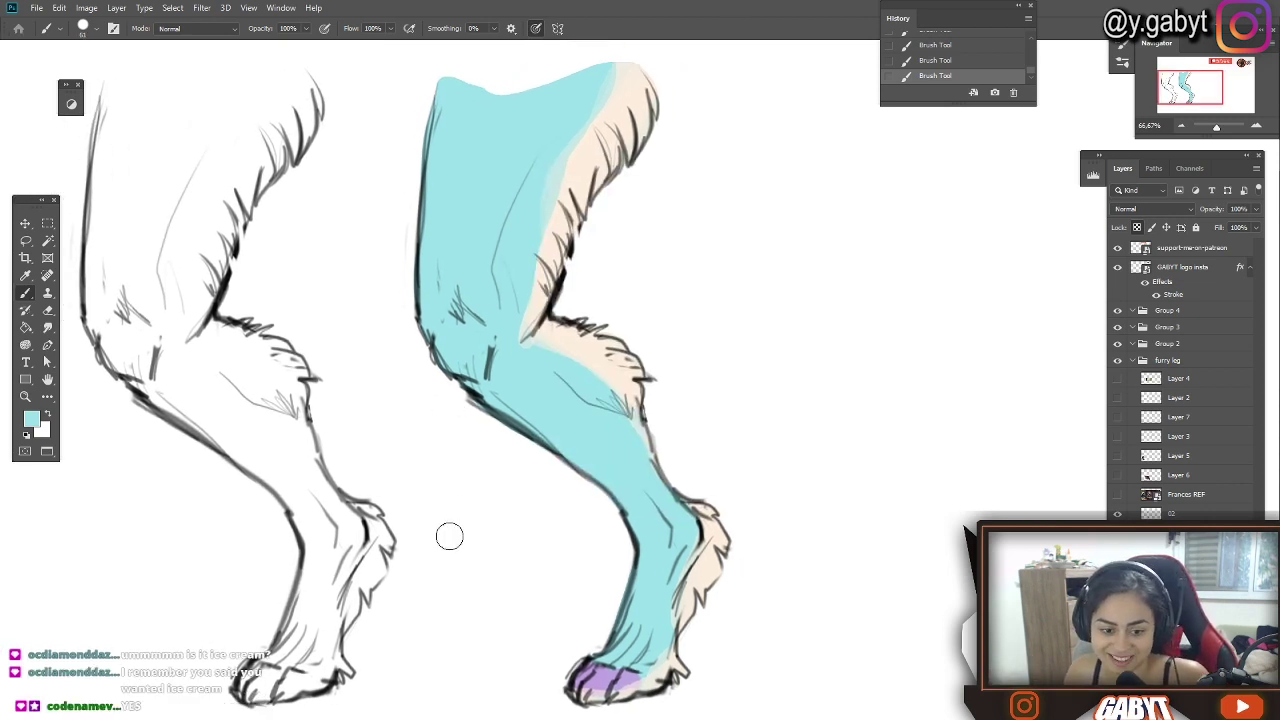
Choose an orange brush colour and paint over the paw's toes, undoing misplaced strokes
key(i)
key(Return)
drag(588, 684, 662, 664)
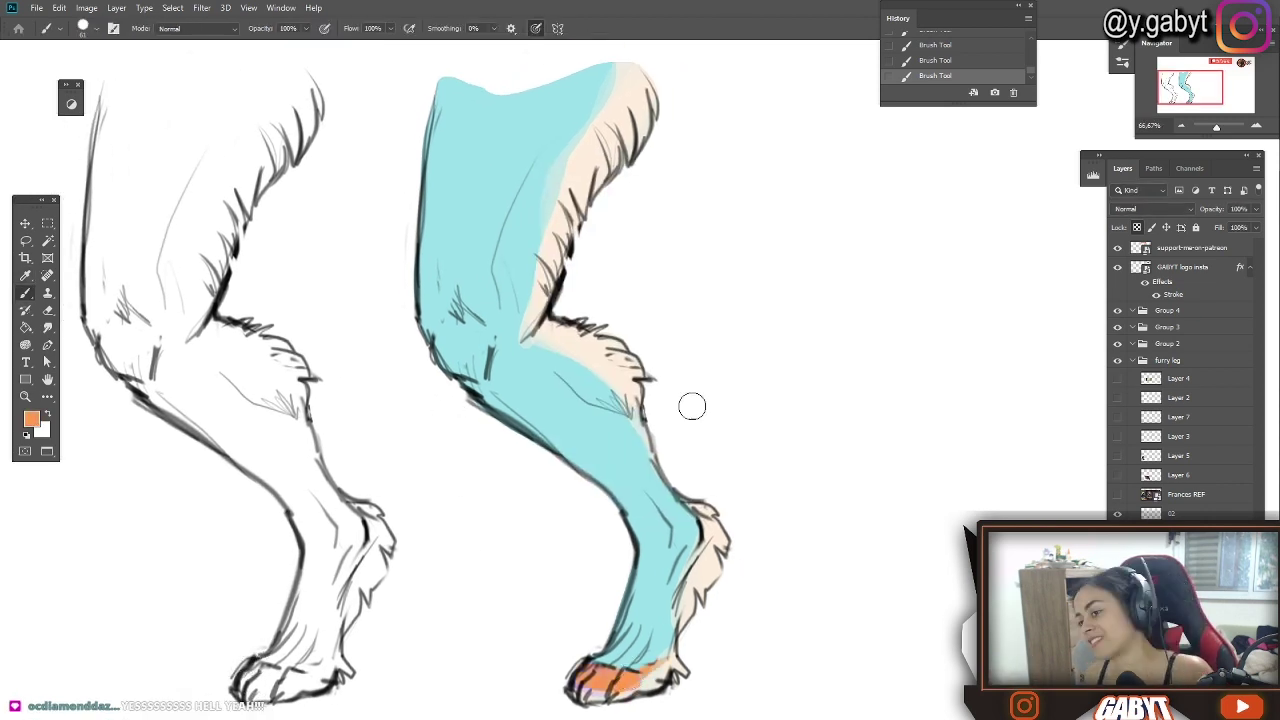
key(ctrl+z)
alt+click(632, 682)
drag(548, 437, 592, 418)
key(ctrl+z)
drag(642, 670, 603, 667)
Try orange strokes on the thigh and knee with the current brush and a larger one, undoing each
drag(523, 103, 523, 89)
key(ctrl+z)
key(bracketright)
key(bracketright)
key(bracketright)
key(bracketright)
mouse_move(452, 343)
mouse_down()
mouse_move(462, 327)
mouse_move(417, 380)
mouse_up()
key(ctrl+z)
drag(603, 85, 549, 150)
key(ctrl+z)
Reduce the brush size and paint irregular orange spots across the front and middle of the upper thigh
key(bracketleft)
key(bracketleft)
key(bracketleft)
key(bracketleft)
mouse_move(437, 172)
mouse_down()
mouse_move(486, 168)
mouse_move(496, 200)
mouse_up()
key(ctrl+z)
key(ctrl+z)
drag(523, 125, 551, 124)
drag(436, 105, 442, 96)
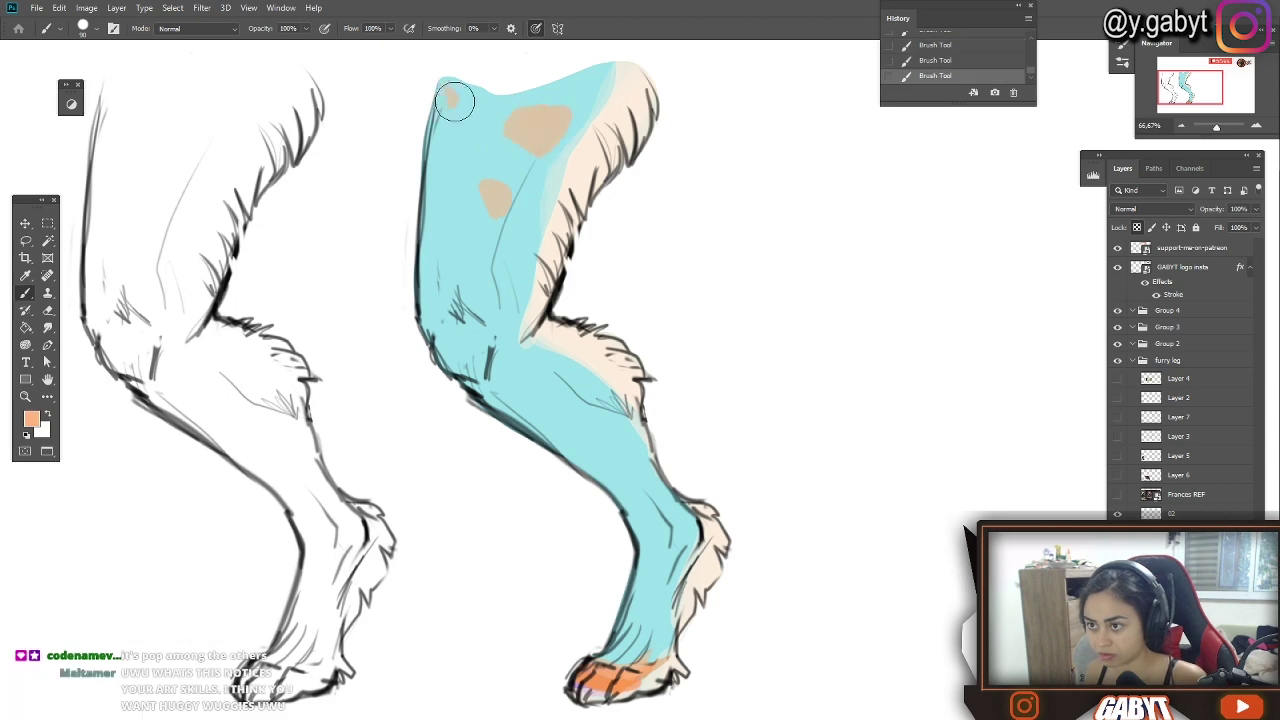
click(445, 155)
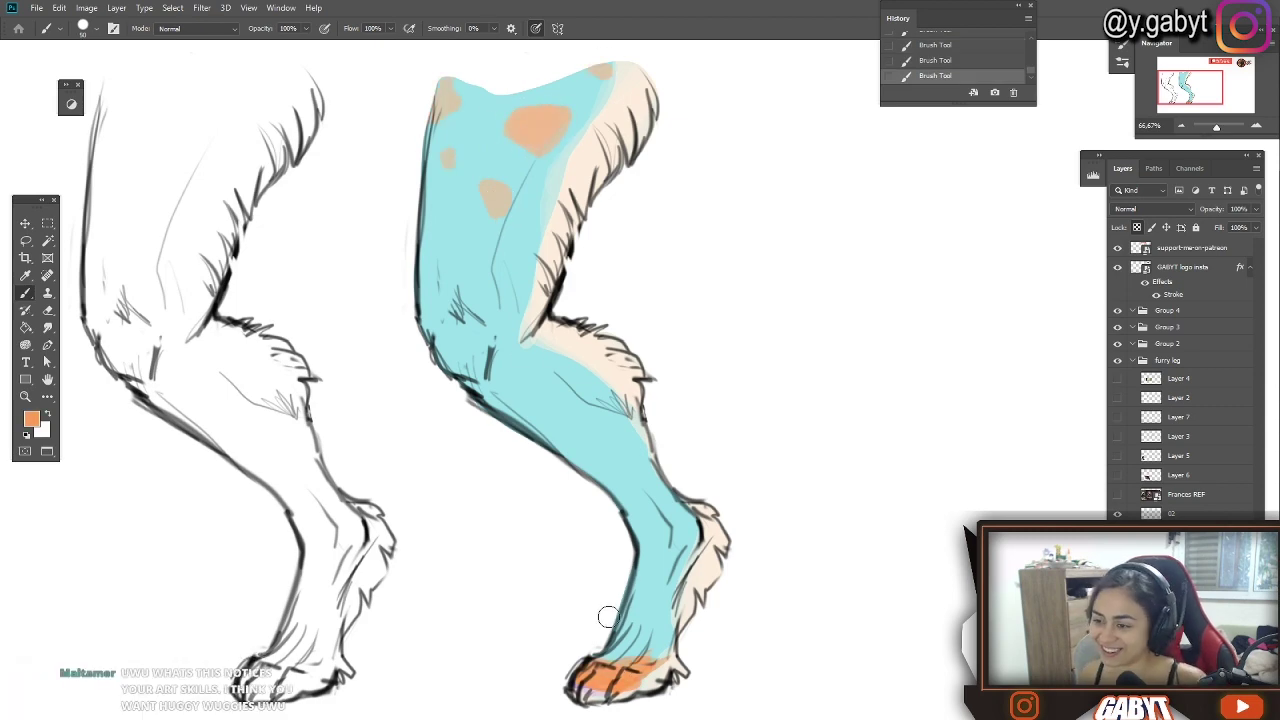
Paint an orange patch on the upper back corner of the thigh
scroll(645, 365, down, 5)
scroll(645, 365, up, 4)
drag(614, 124, 626, 132)
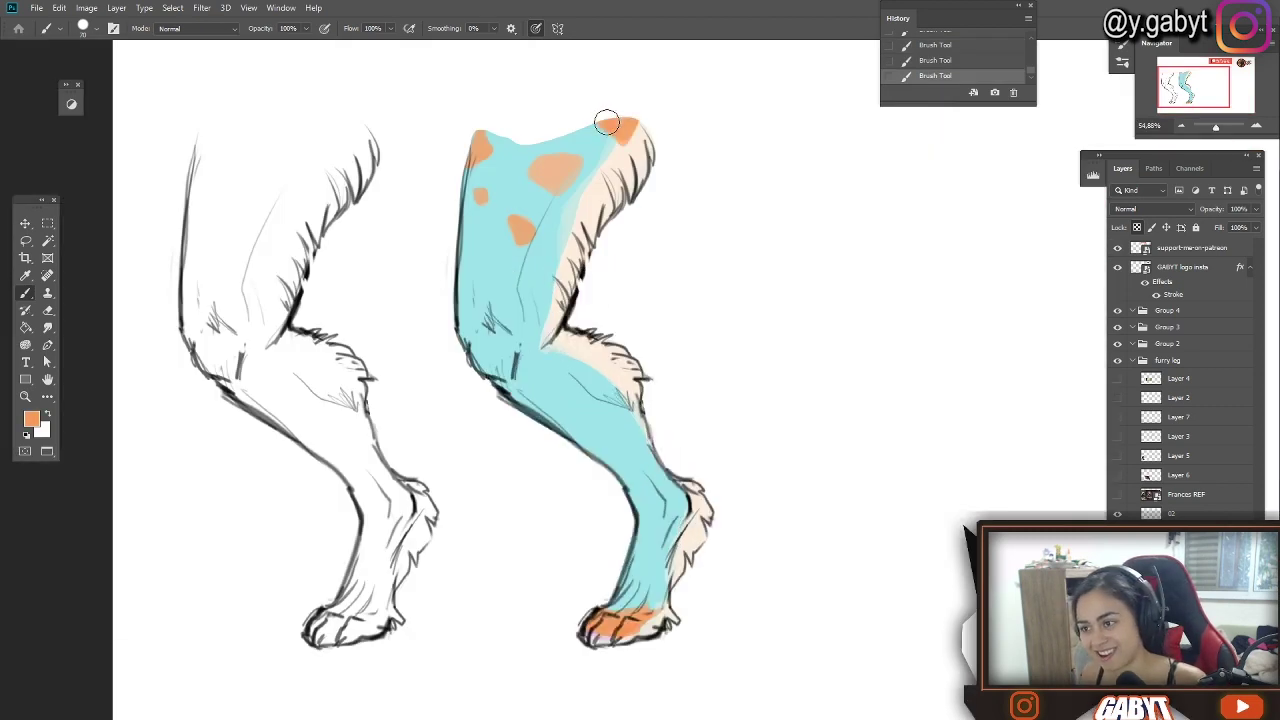
drag(836, 224, 724, 255)
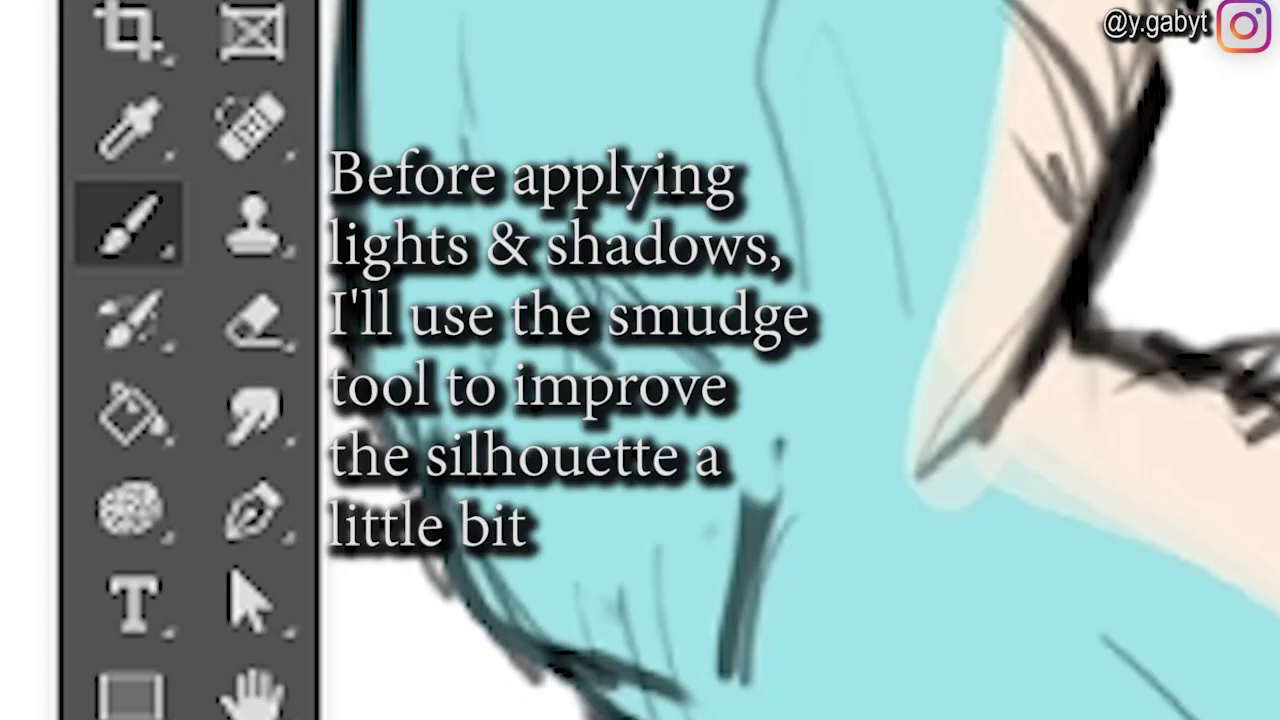
Smudge the cream fur along the back of the thigh and calf into tufts at 67% strength, softening the knee lines
click(250, 420)
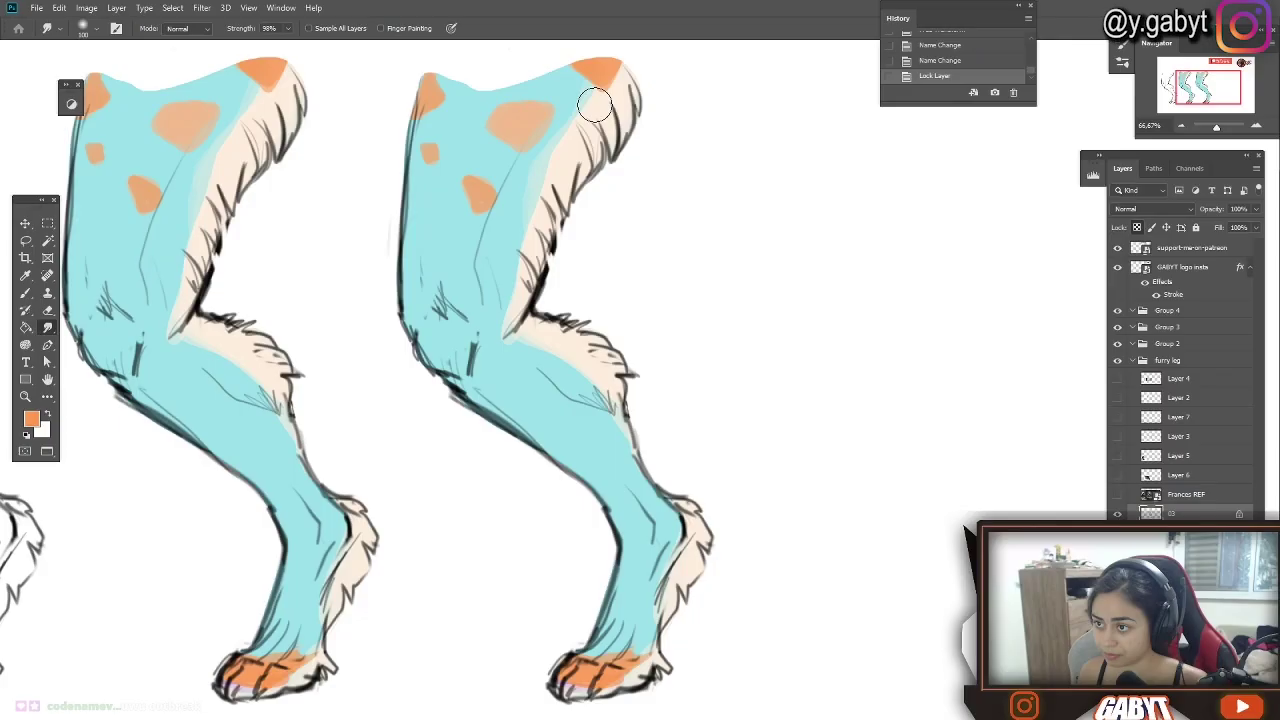
mouse_move(594, 106)
mouse_down()
mouse_move(510, 325)
mouse_move(430, 277)
mouse_up()
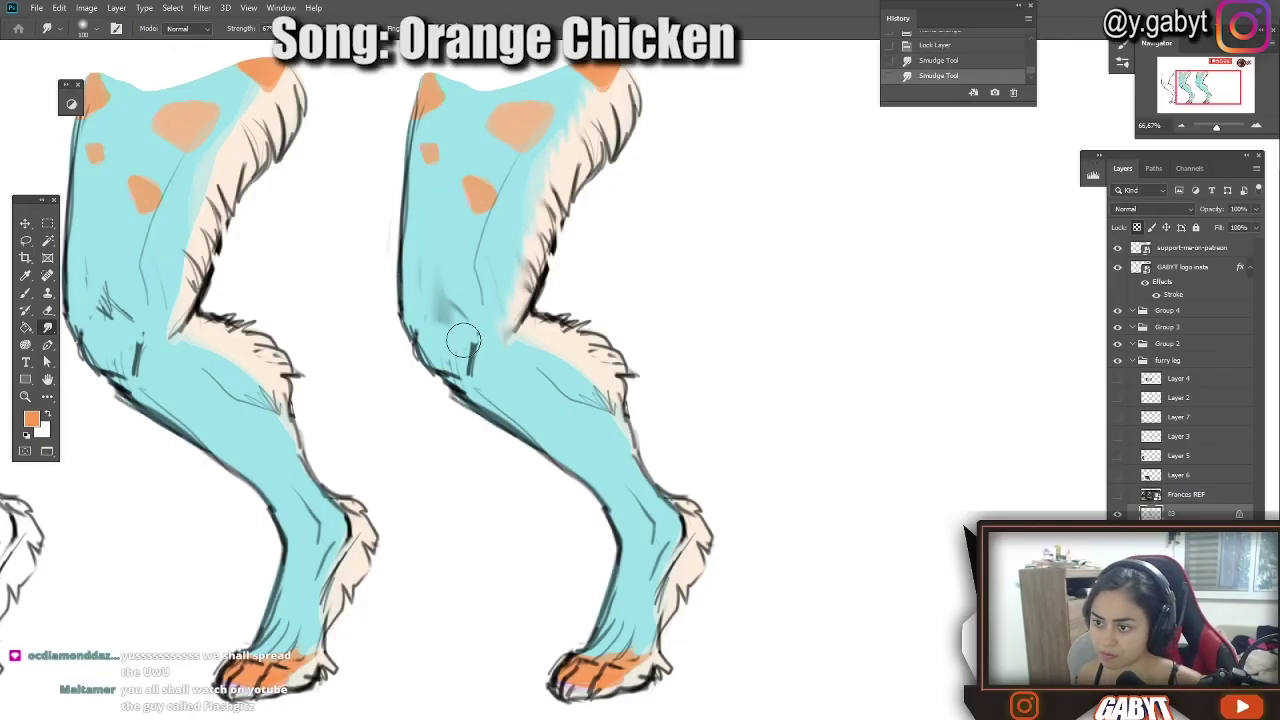
drag(543, 296, 566, 251)
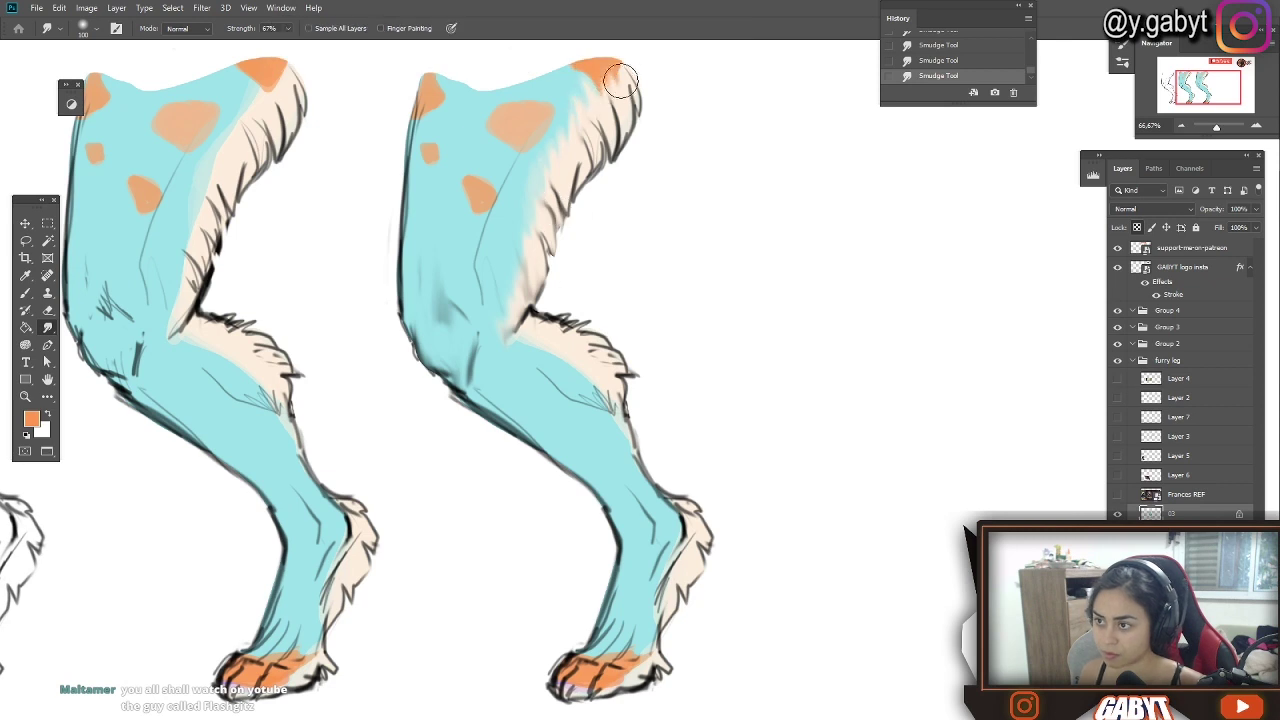
drag(406, 303, 408, 158)
mouse_move(508, 348)
mouse_down()
mouse_move(482, 317)
mouse_move(548, 338)
mouse_move(594, 328)
mouse_move(617, 390)
mouse_up()
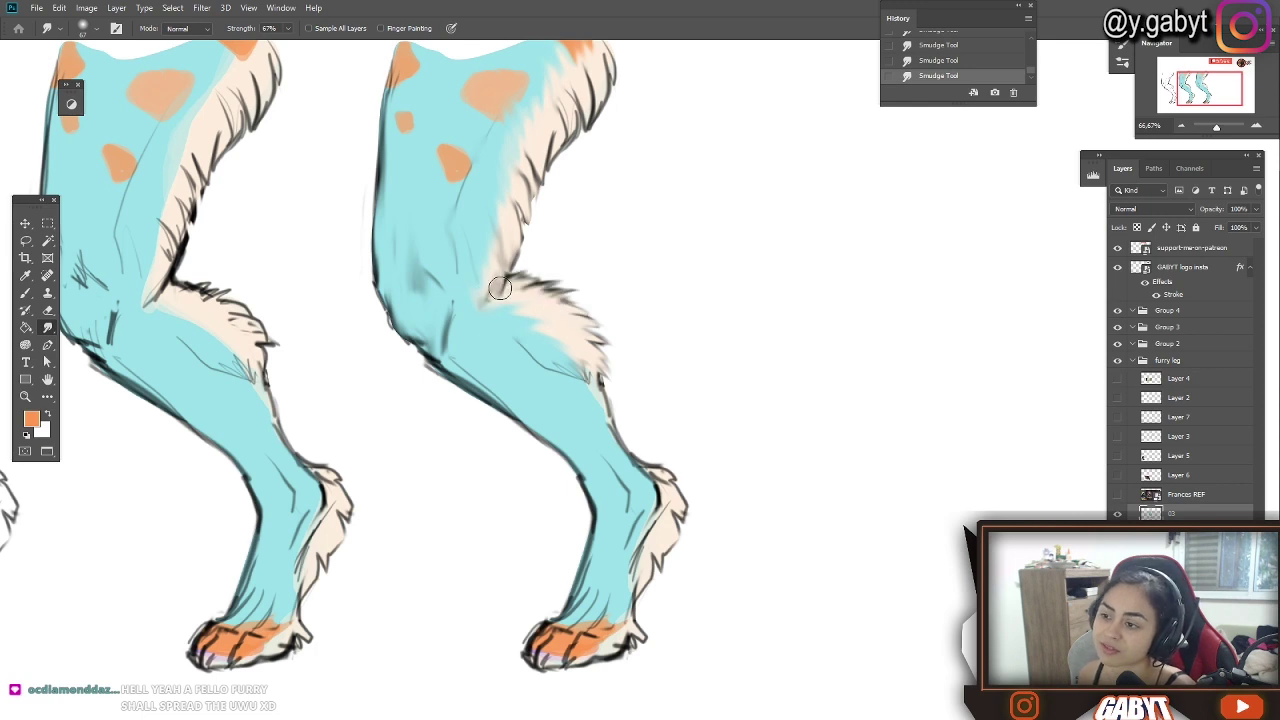
drag(526, 245, 589, 68)
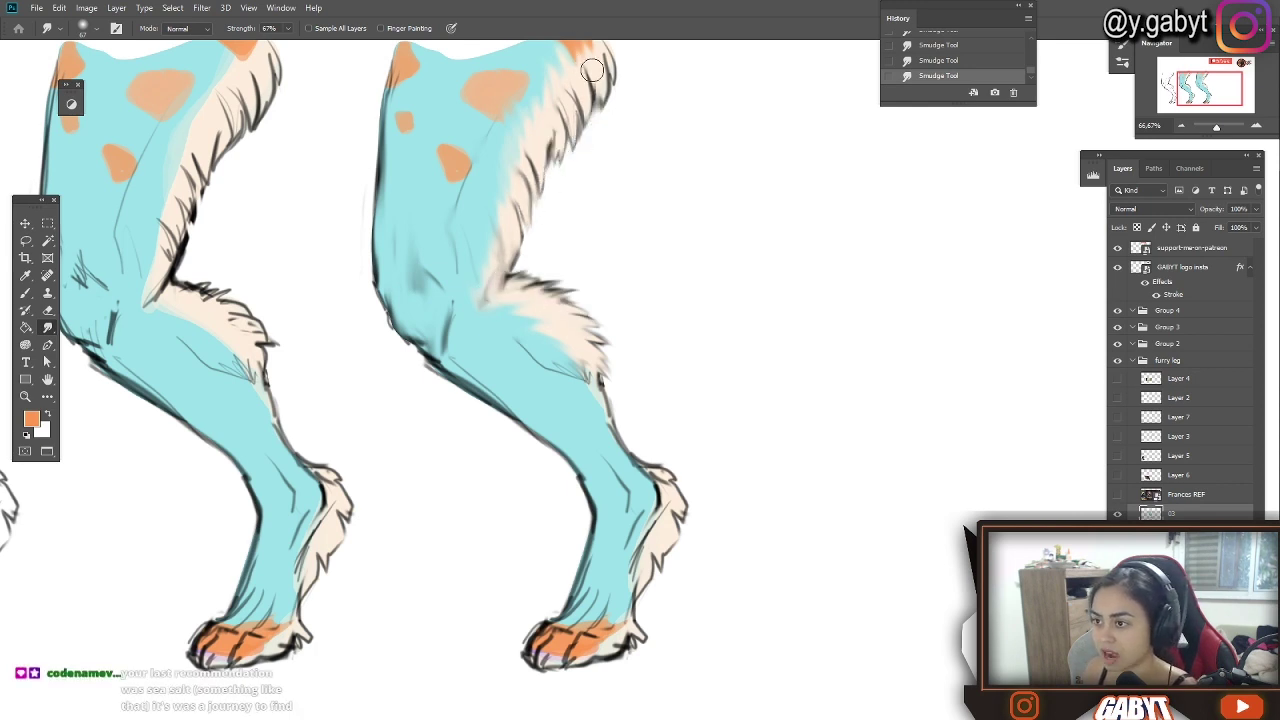
Smudge the outline below the knee, the calf lines, and the fur of the heel and paw to clean up the silhouette
drag(465, 336, 445, 391)
drag(440, 419, 456, 441)
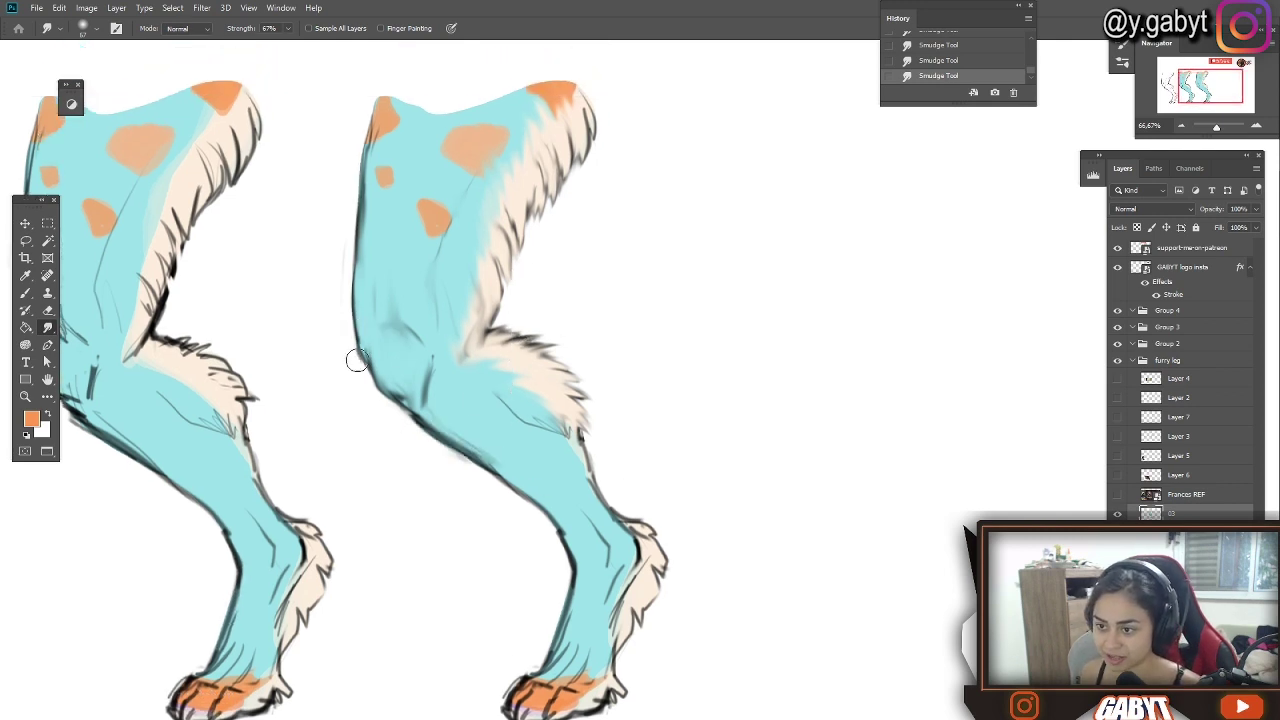
drag(573, 437, 529, 367)
mouse_move(543, 457)
mouse_down()
mouse_move(582, 499)
mouse_move(620, 472)
mouse_up()
mouse_move(565, 603)
mouse_down()
mouse_move(681, 660)
mouse_move(661, 600)
mouse_up()
Lock the layer's transparent pixels and paint the lower leg from ankle to paw in sampled orange, undoing a misplaced stroke
key(b)
alt+click(714, 528)
key(slash)
mouse_move(685, 478)
mouse_down()
mouse_move(650, 610)
mouse_move(630, 380)
mouse_up()
key(ctrl+plus)
key(ctrl+z)
alt+click(627, 550)
mouse_move(660, 325)
mouse_down()
mouse_move(691, 417)
mouse_move(620, 487)
mouse_move(628, 494)
mouse_up()
key(ctrl+minus)
mouse_move(950, 212)
mouse_down()
mouse_move(949, 366)
mouse_move(931, 387)
mouse_up()
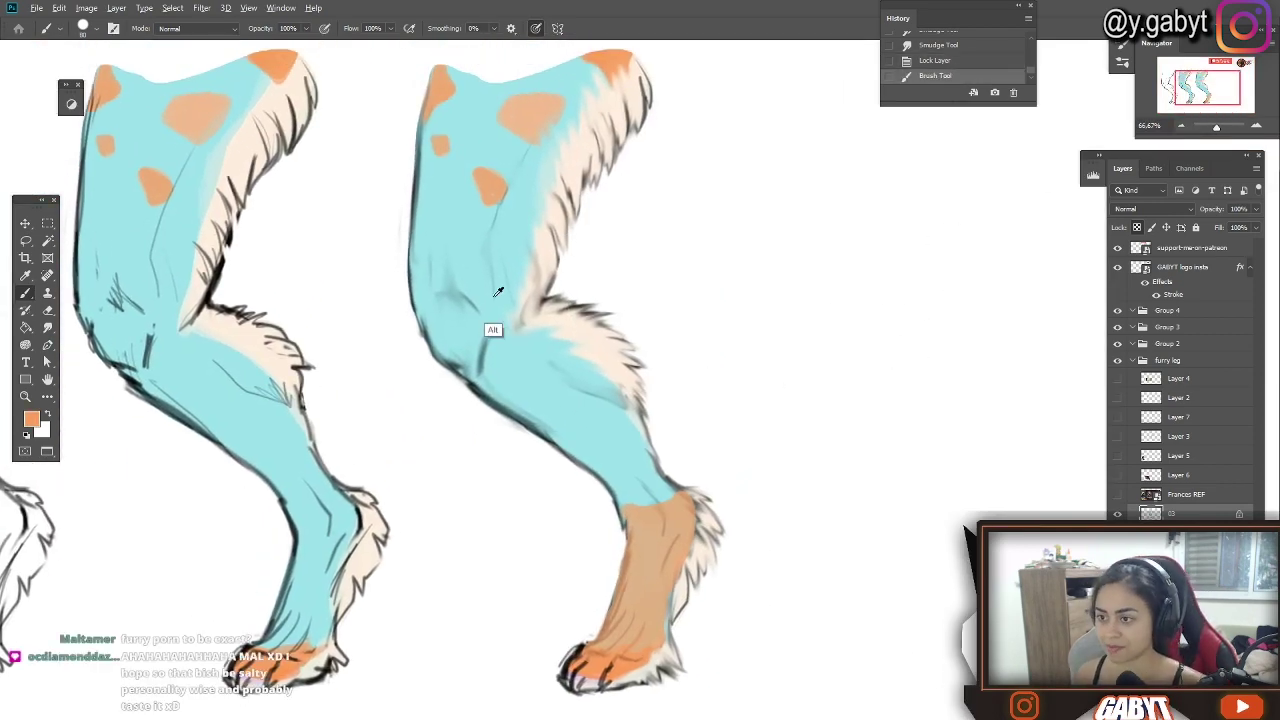
Lighten the leg's dark line work with a large muted teal brush in Lighten mode, then restore Normal mode and undo the last stroke
click(177, 29)
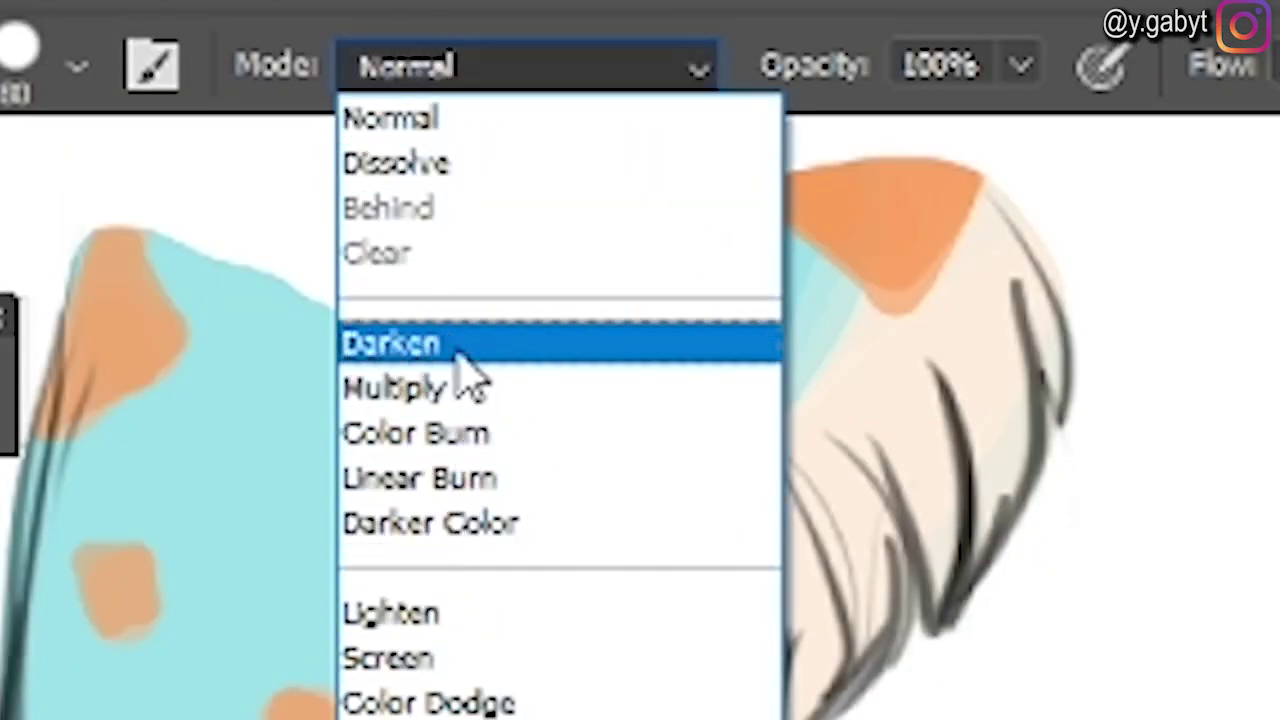
click(474, 612)
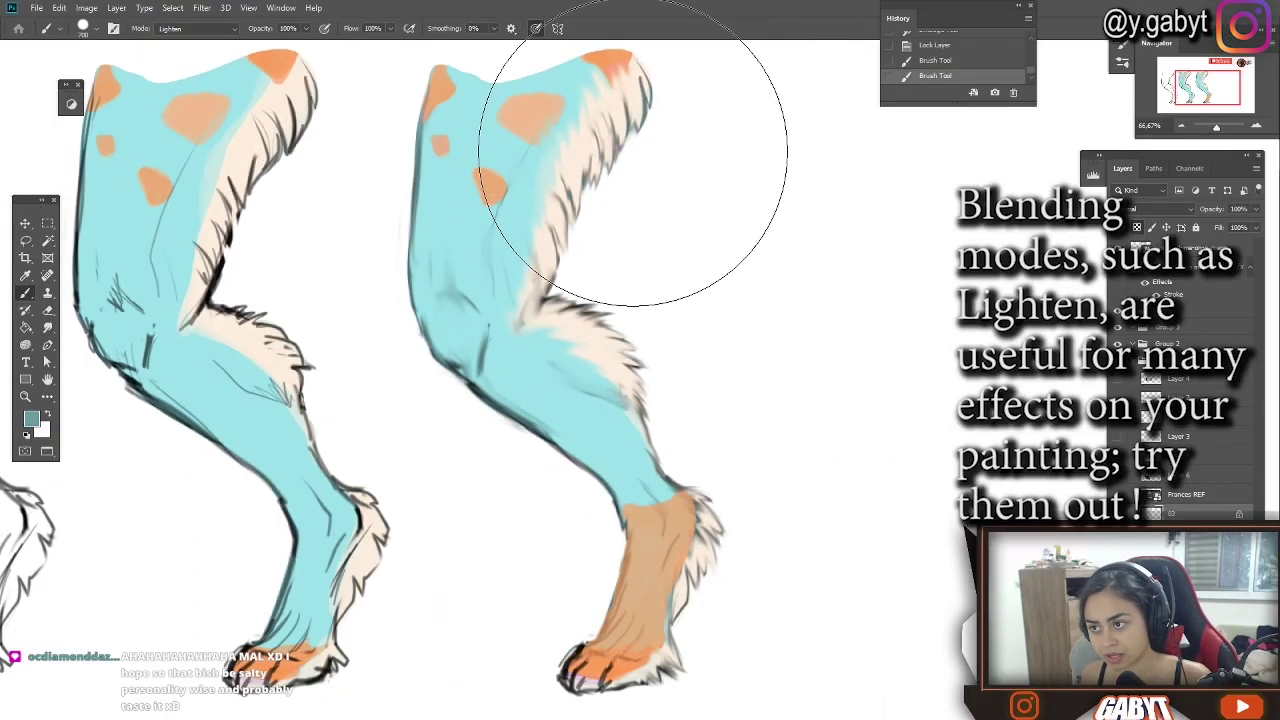
mouse_move(598, 258)
mouse_down()
mouse_move(664, 407)
mouse_move(577, 477)
mouse_move(589, 535)
mouse_move(523, 660)
mouse_move(664, 675)
mouse_up()
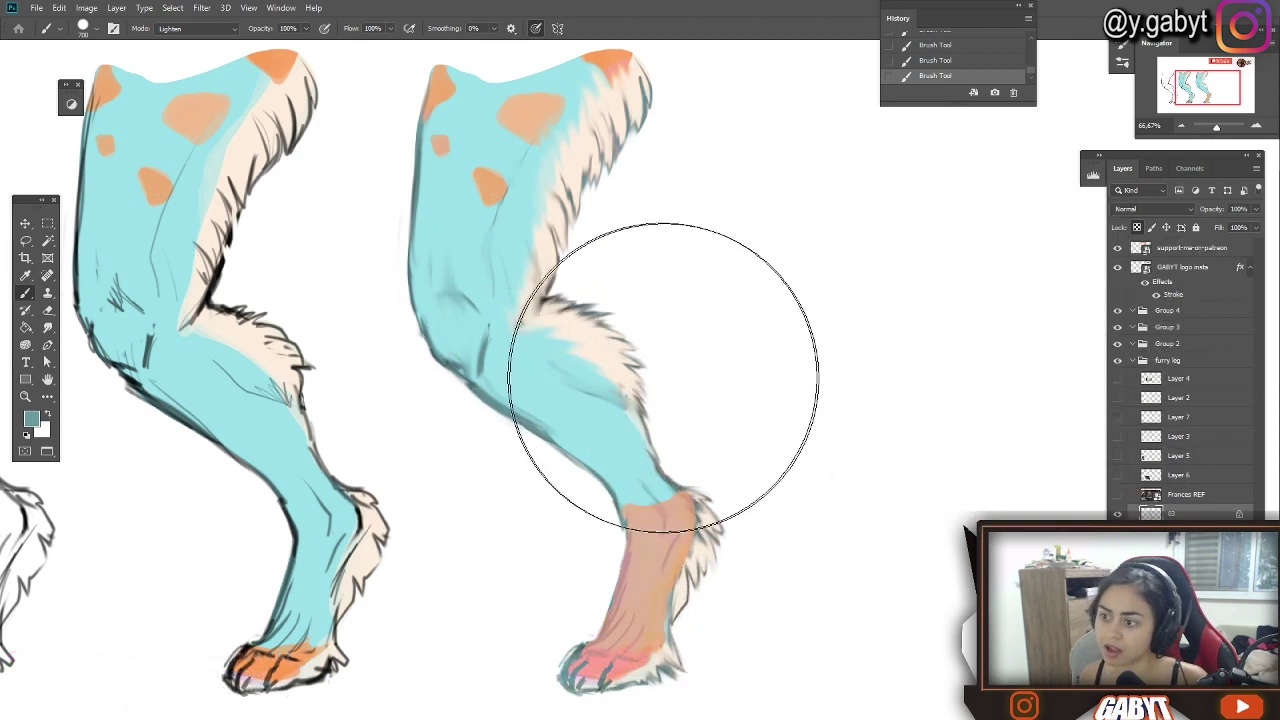
click(196, 29)
click(180, 42)
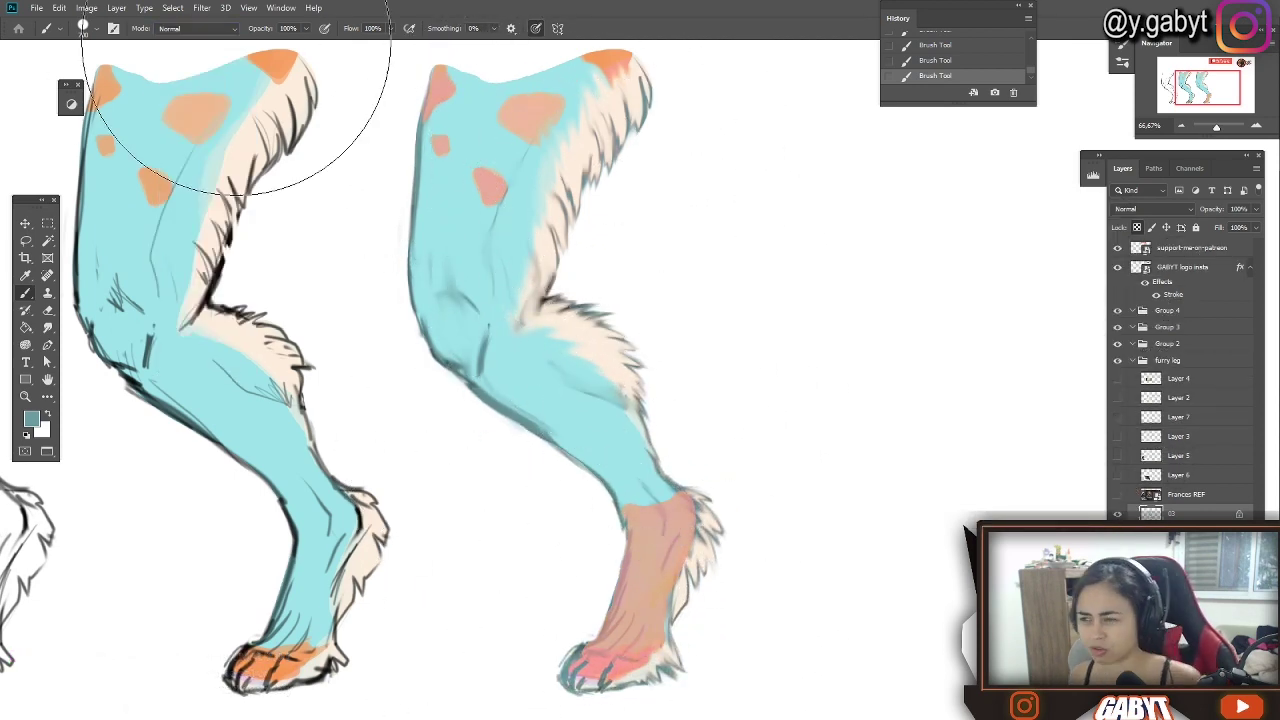
key(ctrl+z)
Enlarge the brush and paint darker teal shading around the kneecap and the front of the knee
click(1122, 62)
click(1122, 62)
key(bracketright)
key(bracketright)
drag(476, 305, 457, 269)
drag(429, 323, 433, 298)
Sample light orange tones and paint highlights inside the large upper thigh spot and the small front spot
alt+click(516, 130)
alt+click(530, 115)
key(bracketleft)
drag(530, 112, 517, 123)
drag(445, 146, 451, 146)
Sample a light blue and paint soft highlights down the middle and back of the thigh
alt+click(460, 170)
alt+click(170, 168)
drag(508, 238, 531, 165)
drag(483, 122, 469, 149)
mouse_move(479, 97)
mouse_down()
mouse_move(489, 154)
mouse_move(473, 187)
mouse_up()
Reduce the brush size and refine the shading beneath the kneecap
key(bracketleft)
key(bracketleft)
key(bracketleft)
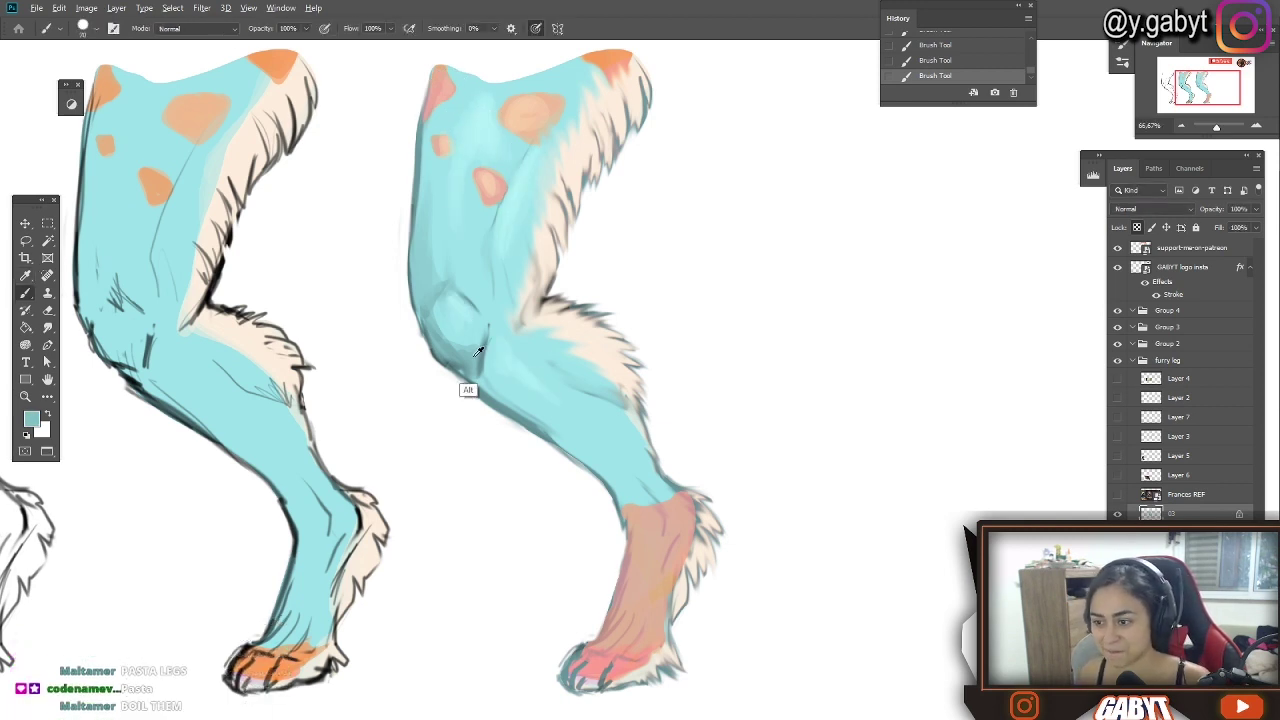
drag(473, 363, 486, 335)
Choose a larger soft brush preset and blend shading from below the knee down the shin
key(bracketright)
key(bracketright)
key(bracketright)
key(bracketright)
right_click(498, 326)
click(590, 617)
drag(502, 386, 594, 460)
Paint sampled pink over the back of the ankle and smudge the marking's upper edge into the blue fur
alt+click(679, 546)
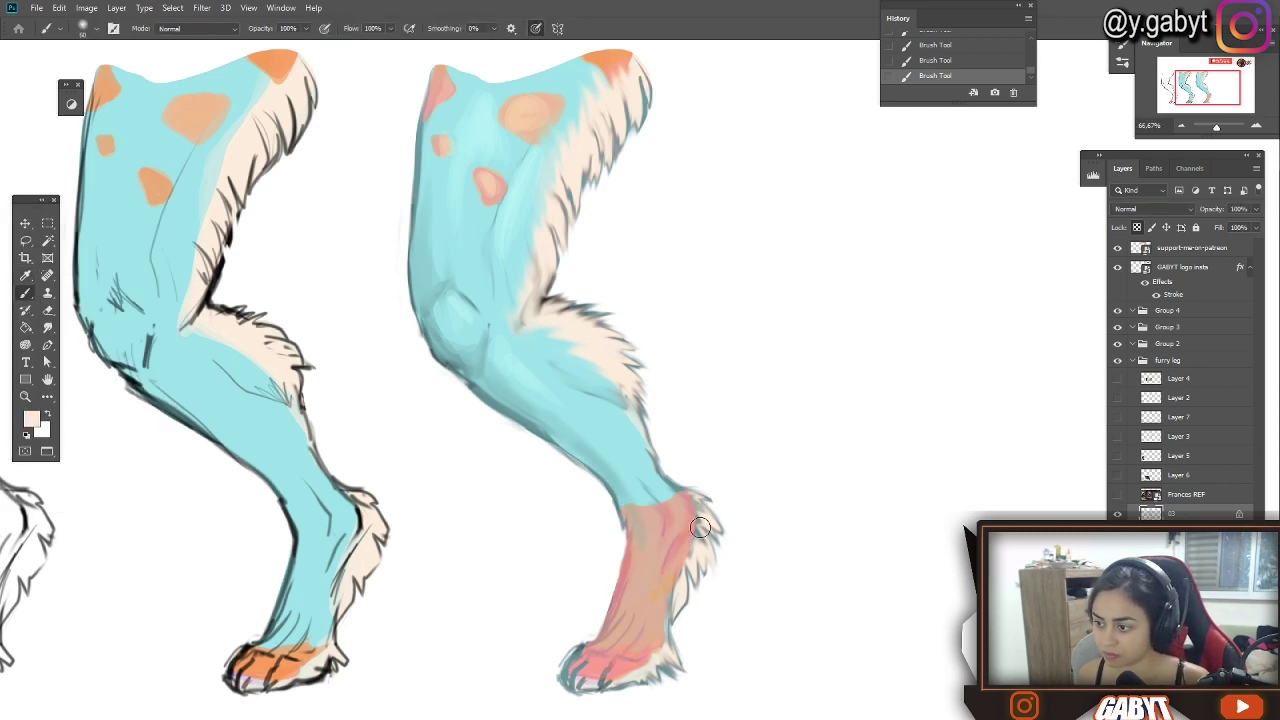
click(51, 335)
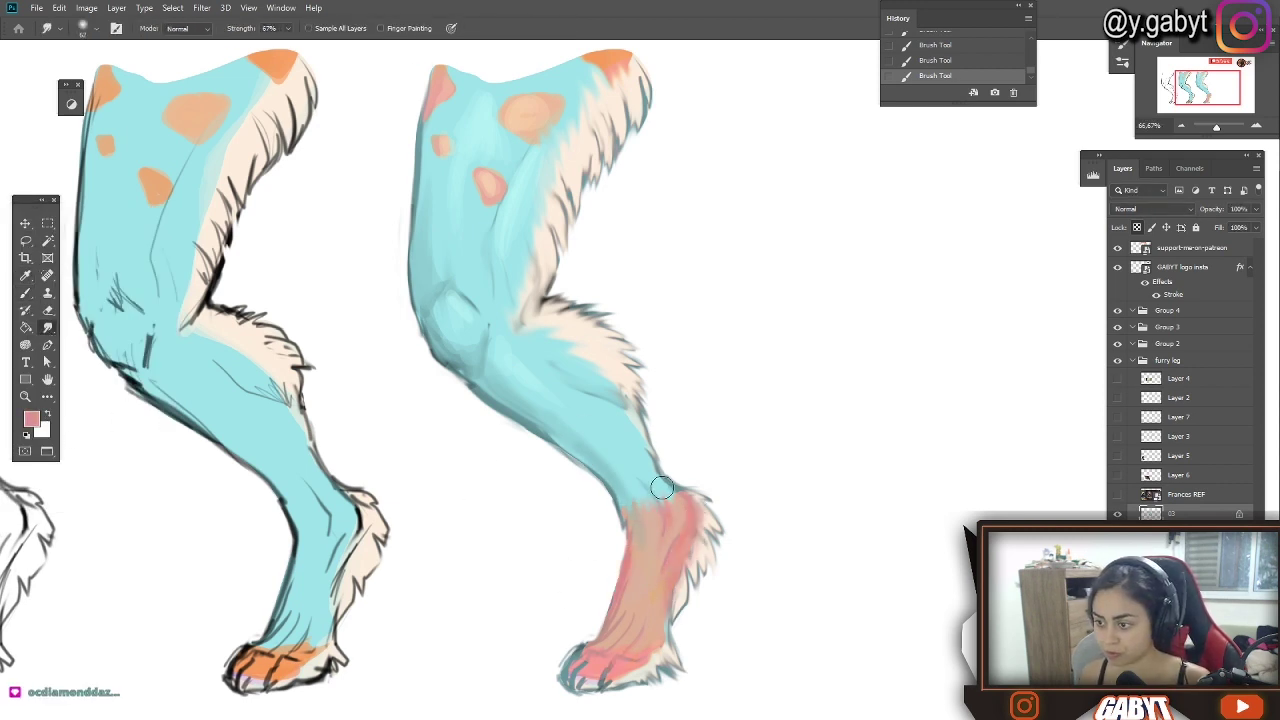
drag(651, 486, 677, 503)
drag(757, 486, 764, 413)
drag(648, 440, 641, 489)
Pick a yellow brush colour, shrink the brush, and paint the claws and a few strokes on the ankle
key(b)
click(34, 416)
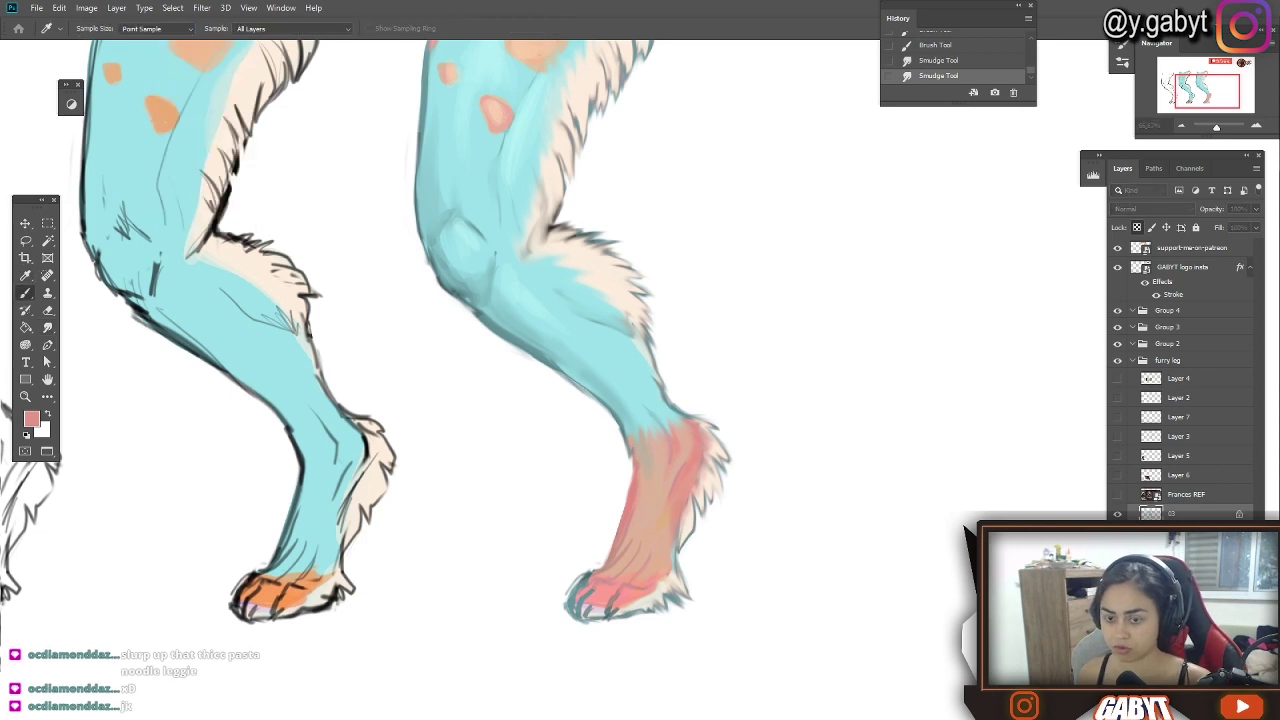
key(Return)
key(bracketleft)
key(bracketleft)
key(bracketleft)
key(bracketleft)
key(bracketleft)
key(bracketleft)
drag(618, 601, 611, 613)
drag(661, 450, 660, 474)
Enlarge the brush and shade the cream fur down the back of the thigh with a sampled greyish cream
alt+click(646, 336)
drag(587, 278, 583, 366)
key(bracketright)
key(bracketright)
key(bracketright)
key(bracketright)
key(bracketright)
key(bracketright)
key(bracketright)
key(bracketright)
key(bracketright)
key(bracketright)
key(bracketright)
alt+click(573, 324)
mouse_move(648, 110)
mouse_down()
mouse_move(629, 163)
mouse_move(574, 214)
mouse_up()
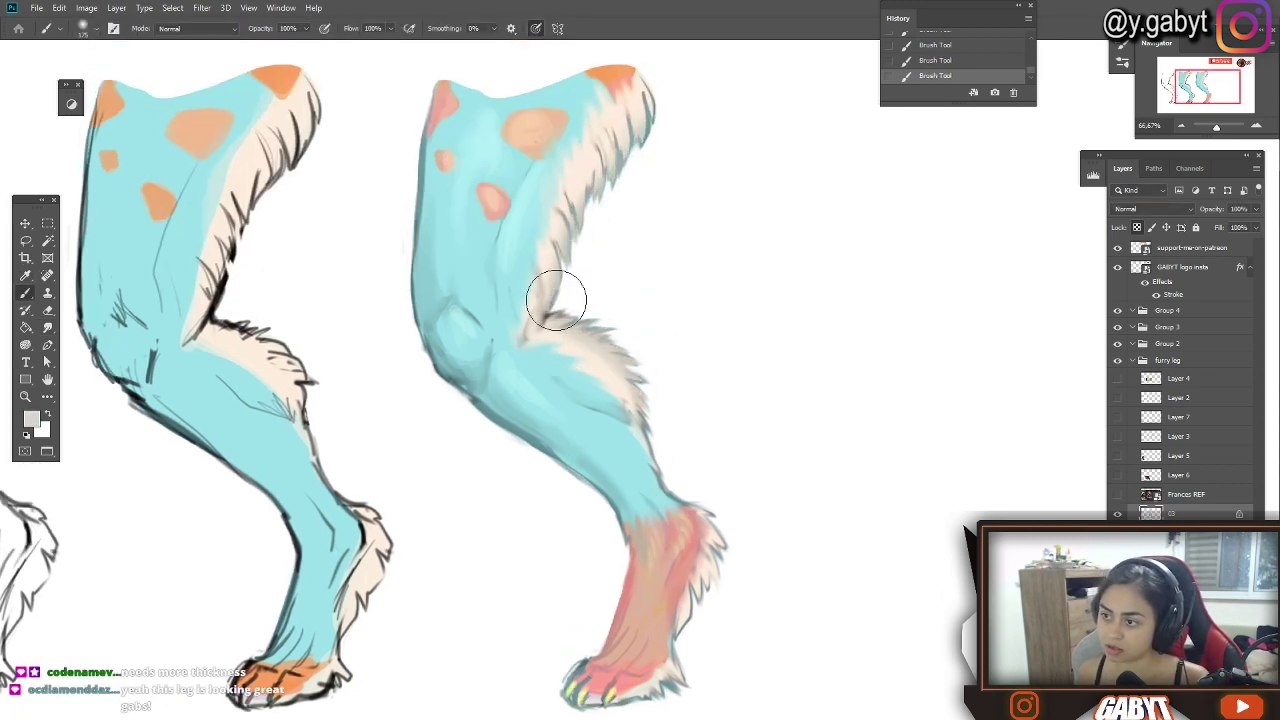
Sample teal from the leg and shade the front edge just below the knee
alt+click(512, 296)
mouse_move(474, 394)
mouse_down()
mouse_move(434, 346)
mouse_move(496, 410)
mouse_up()
alt+click(458, 374)
Check the whole leg, then touch up the fur at the upper back of the thigh with a sampled colour
key(ctrl+minus)
key(ctrl+minus)
key(ctrl+minus)
drag(966, 222, 986, 220)
key(ctrl+plus)
key(ctrl+plus)
key(ctrl+plus)
drag(848, 221, 833, 316)
alt+click(680, 205)
drag(692, 178, 684, 228)
Paint small dark red fur strokes along the rear edge of the paw and up the back of the foot
key(ctrl+plus)
drag(654, 560, 583, 196)
key(bracketleft)
key(bracketleft)
key(bracketleft)
key(bracketleft)
key(bracketleft)
key(bracketleft)
key(bracketleft)
key(bracketleft)
key(bracketleft)
key(bracketleft)
mouse_move(622, 612)
mouse_down()
mouse_move(676, 566)
mouse_move(662, 592)
mouse_move(698, 584)
mouse_up()
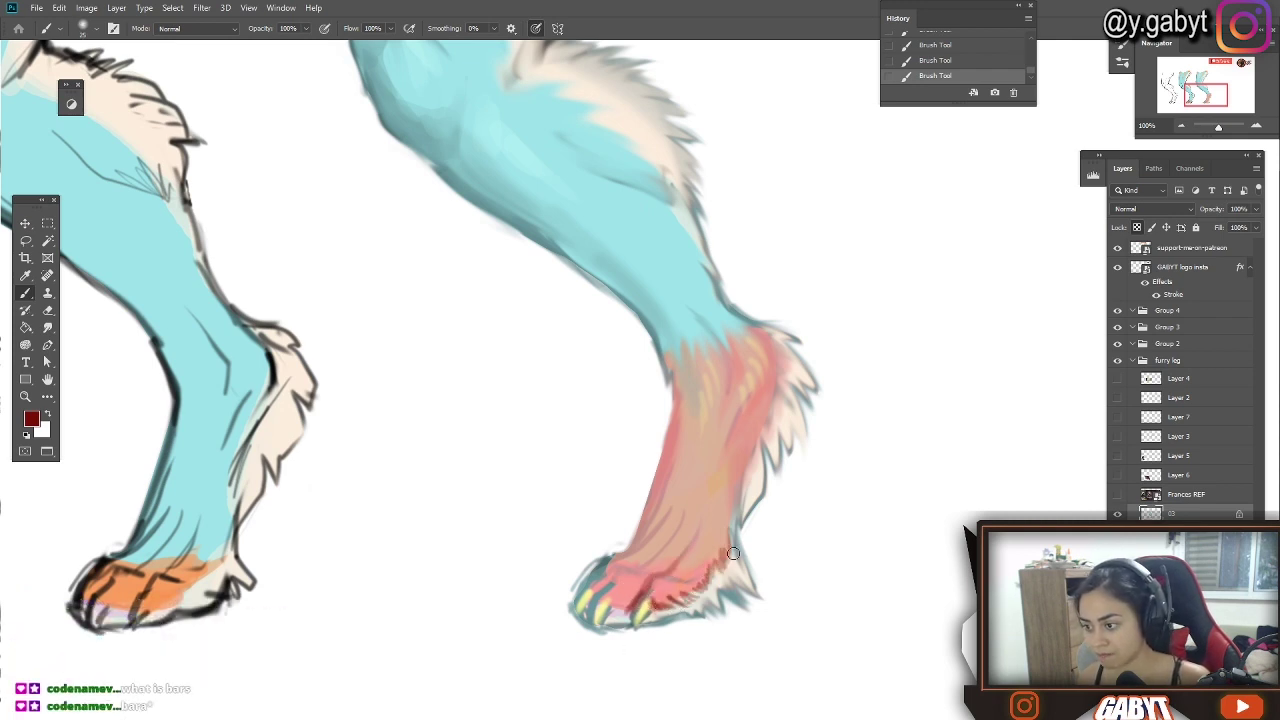
mouse_move(744, 473)
mouse_down()
mouse_move(768, 408)
mouse_move(767, 337)
mouse_up()
Enlarge the brush and deepen the dark red shading along the foot's front edge, ankle, toes and back
key(bracketright)
key(bracketright)
key(bracketright)
drag(678, 388, 671, 438)
mouse_move(764, 386)
mouse_down()
mouse_move(732, 428)
mouse_move(764, 348)
mouse_up()
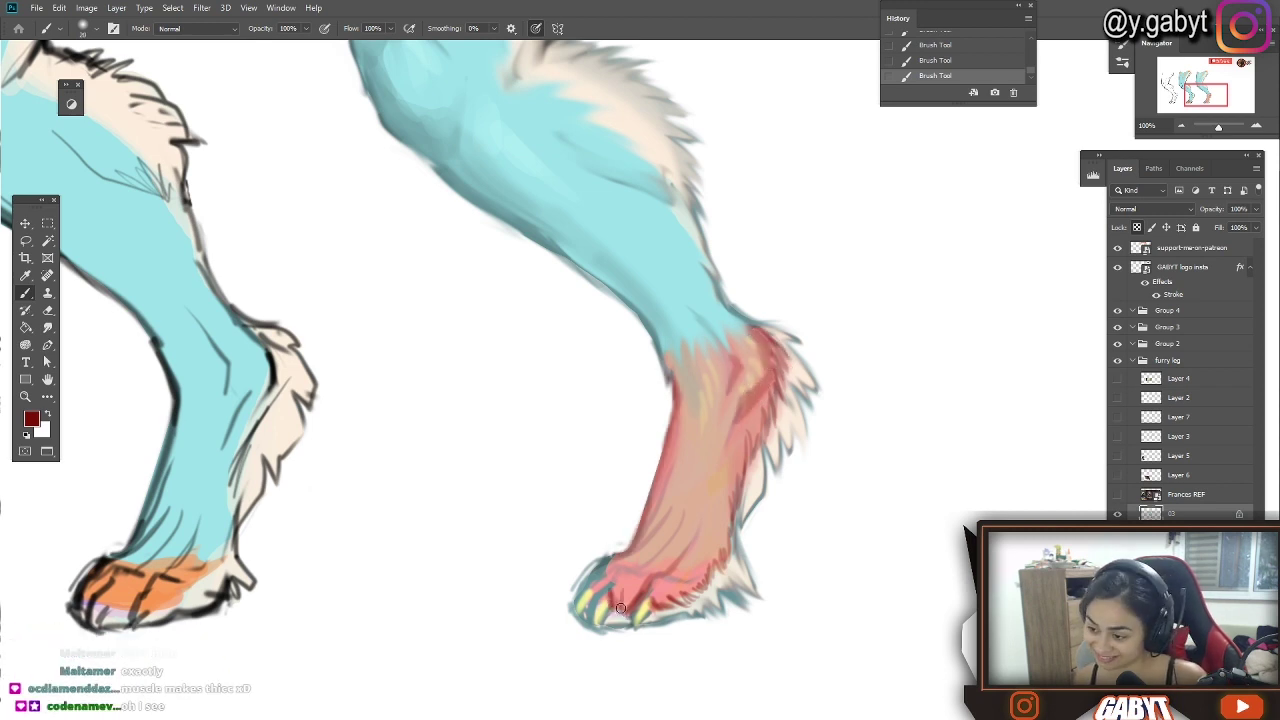
drag(642, 588, 648, 582)
drag(675, 381, 658, 510)
drag(729, 498, 758, 340)
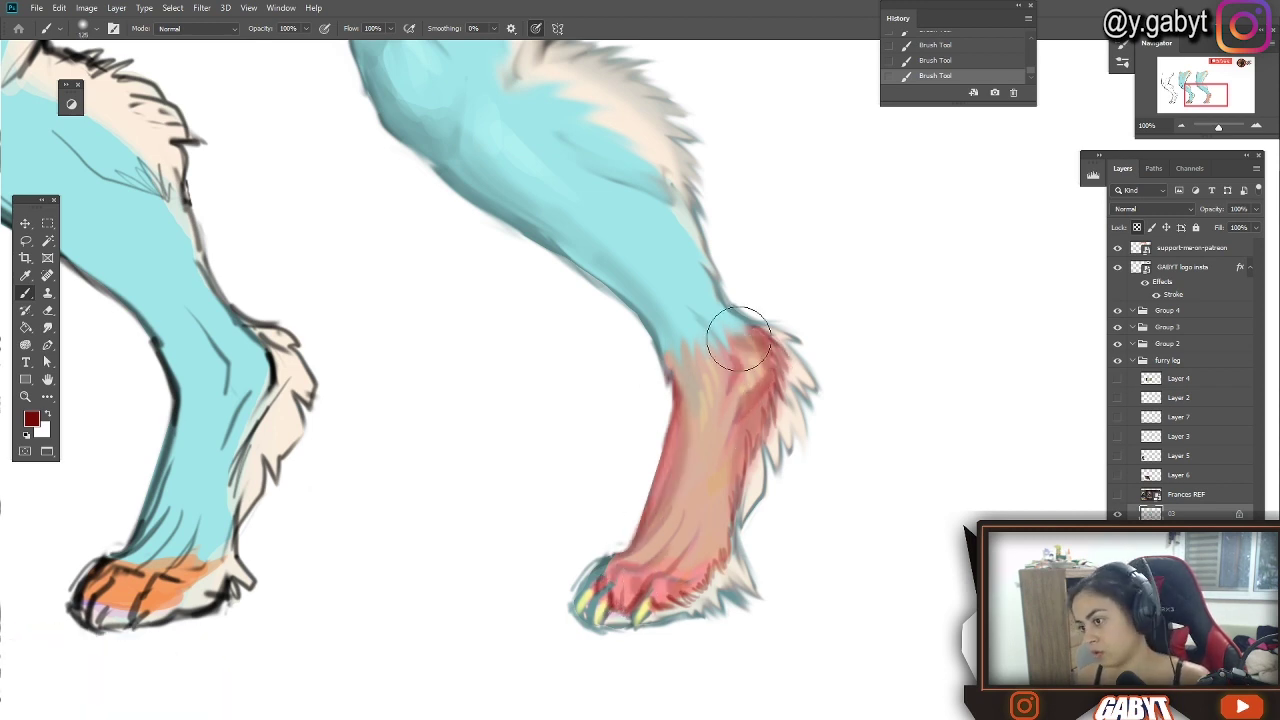
Sample a colour from the thigh's back edge and add fine fur strokes there with a much smaller brush
drag(669, 212, 669, 634)
alt+click(600, 160)
key(bracketleft)
key(bracketleft)
key(bracketleft)
key(bracketleft)
key(bracketleft)
key(bracketleft)
key(bracketleft)
key(bracketleft)
key(bracketleft)
key(bracketleft)
key(bracketleft)
drag(640, 400, 637, 200)
Set the brush to Color Burn at 495 px, sample dark teal, and try burning the leg and foot, undoing the last stroke
click(197, 29)
click(183, 113)
right_click(306, 117)
click(436, 149)
click(637, 16)
alt+click(348, 264)
drag(764, 563, 665, 365)
drag(452, 584, 645, 590)
drag(620, 320, 680, 580)
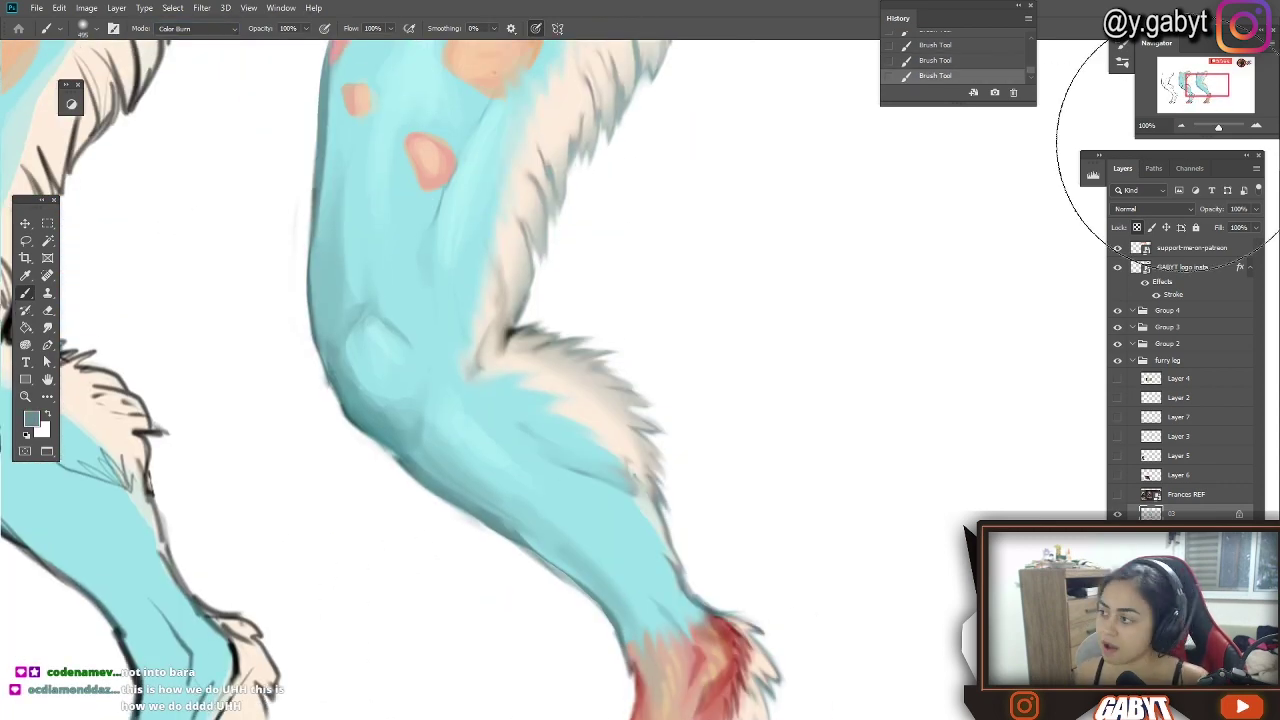
key(ctrl+minus)
key(ctrl+minus)
drag(890, 377, 917, 363)
key(ctrl+z)
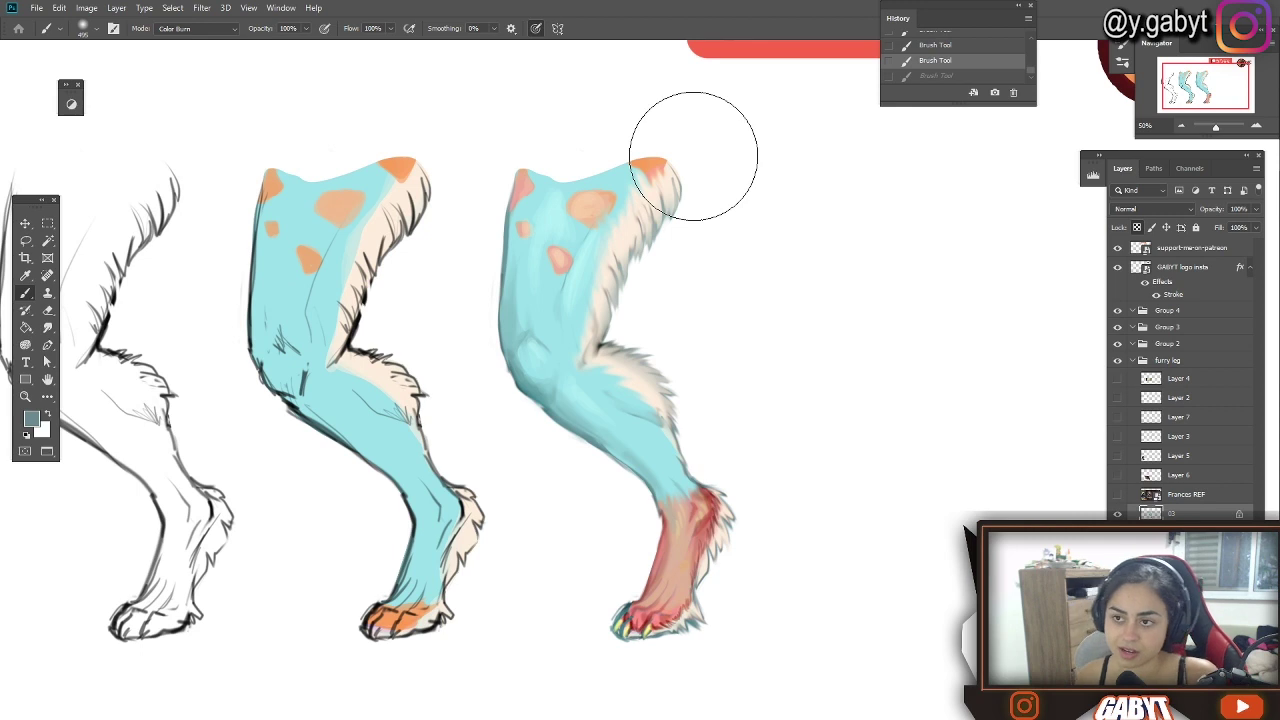
Try Color Burn strokes across the thigh and the front of the knee, undoing each one
click(195, 28)
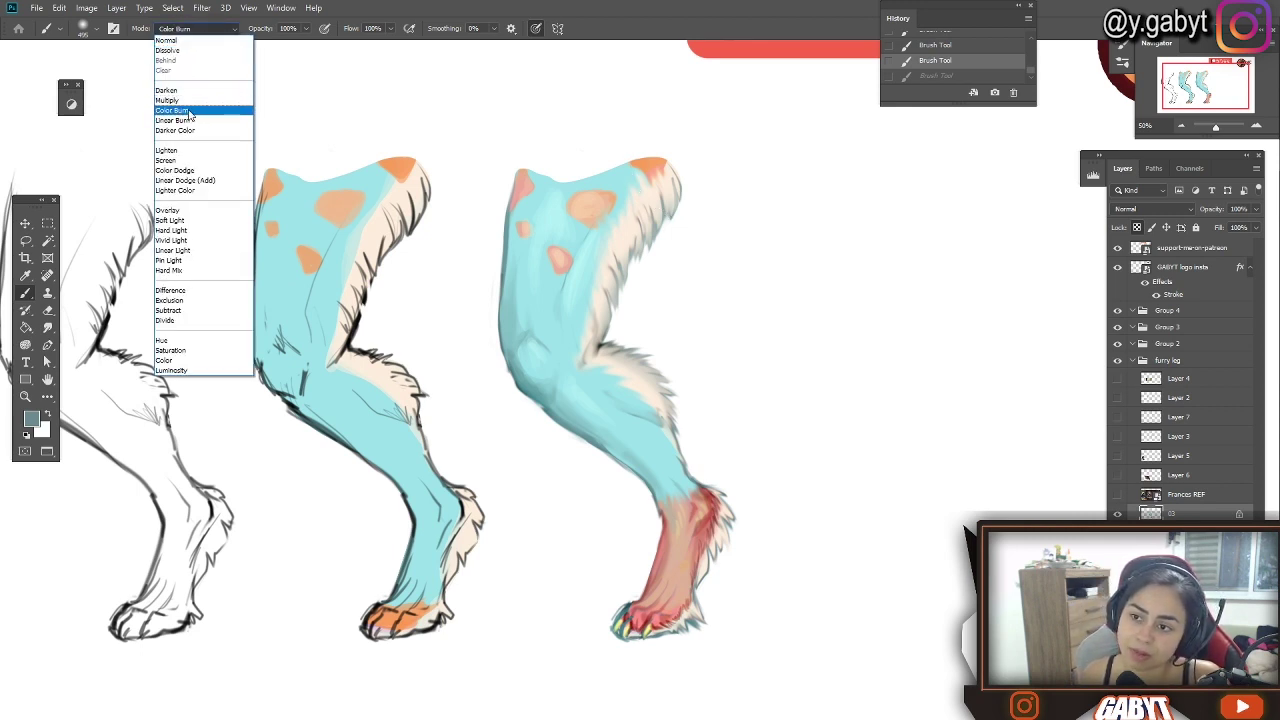
click(188, 113)
mouse_move(626, 303)
mouse_down()
mouse_move(531, 395)
mouse_move(539, 426)
mouse_move(507, 384)
mouse_up()
key(ctrl+z)
key(ctrl+z)
drag(540, 426, 512, 385)
key(ctrl+z)
Burn soft shading along the back of the thigh and try a stroke over the foot, undoing that one
drag(610, 305, 690, 275)
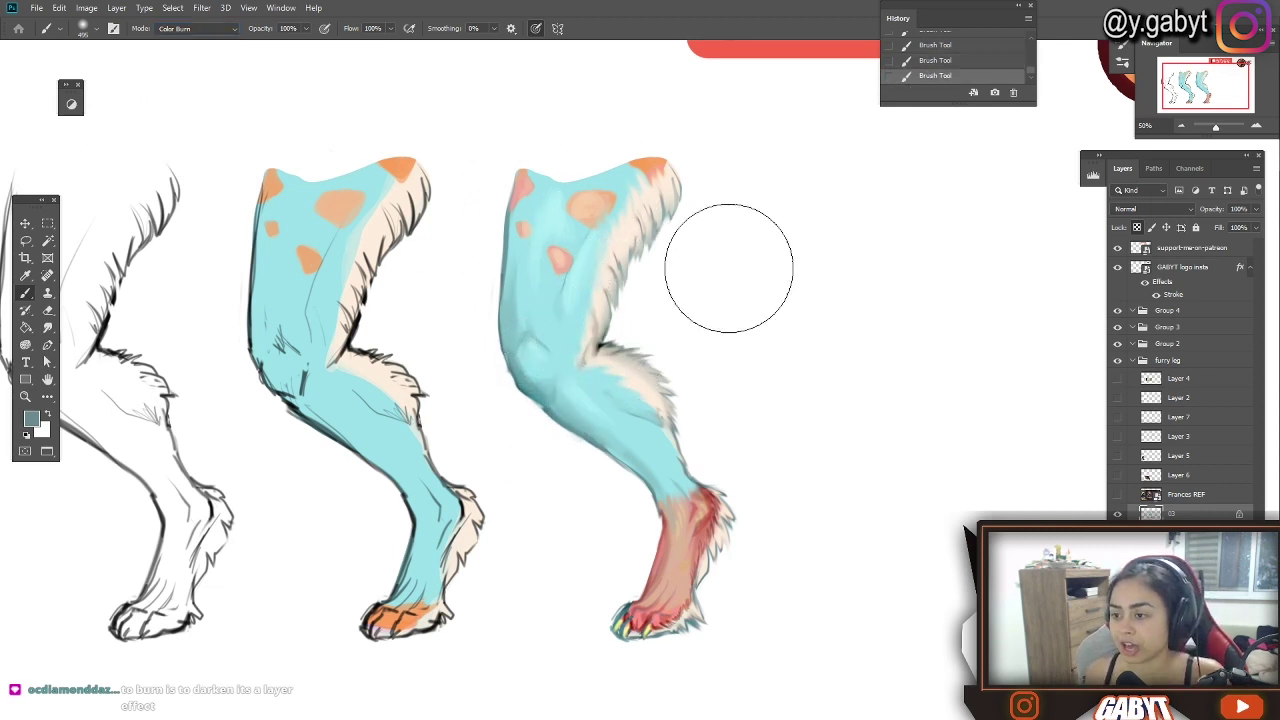
drag(714, 514, 701, 588)
key(ctrl+z)
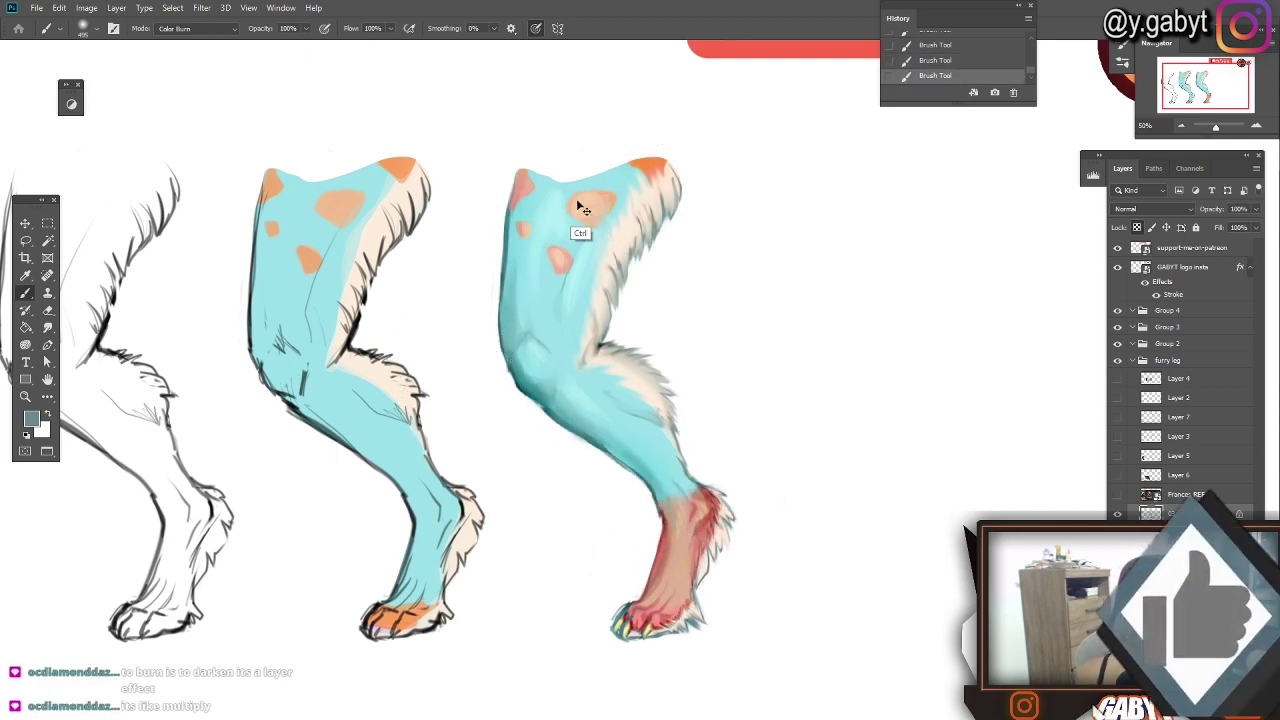
Smudge the fur along the back edge of the thigh with the Smudge tool, setting its strength to 87%
drag(1216, 128, 1216, 128)
drag(734, 336, 702, 308)
click(48, 328)
mouse_move(640, 388)
mouse_down()
mouse_move(651, 371)
mouse_move(609, 318)
mouse_up()
key(8)
key(1)
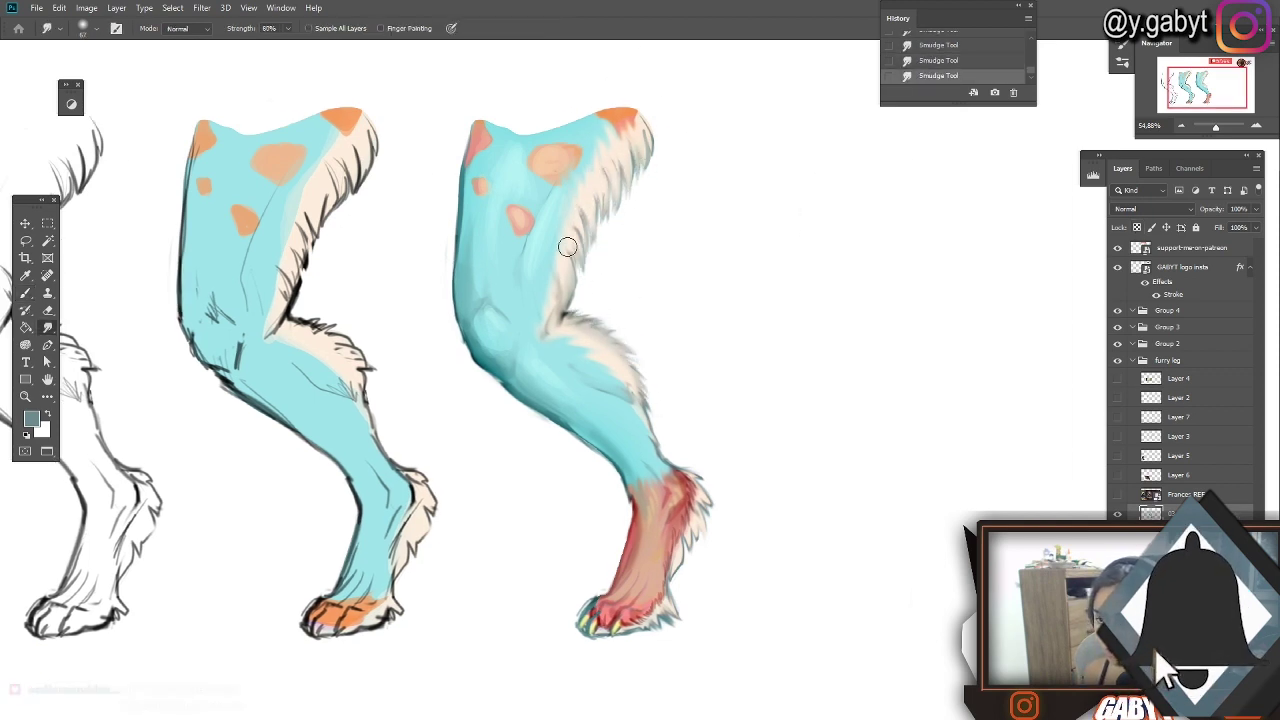
drag(534, 285, 588, 276)
key(8)
key(7)
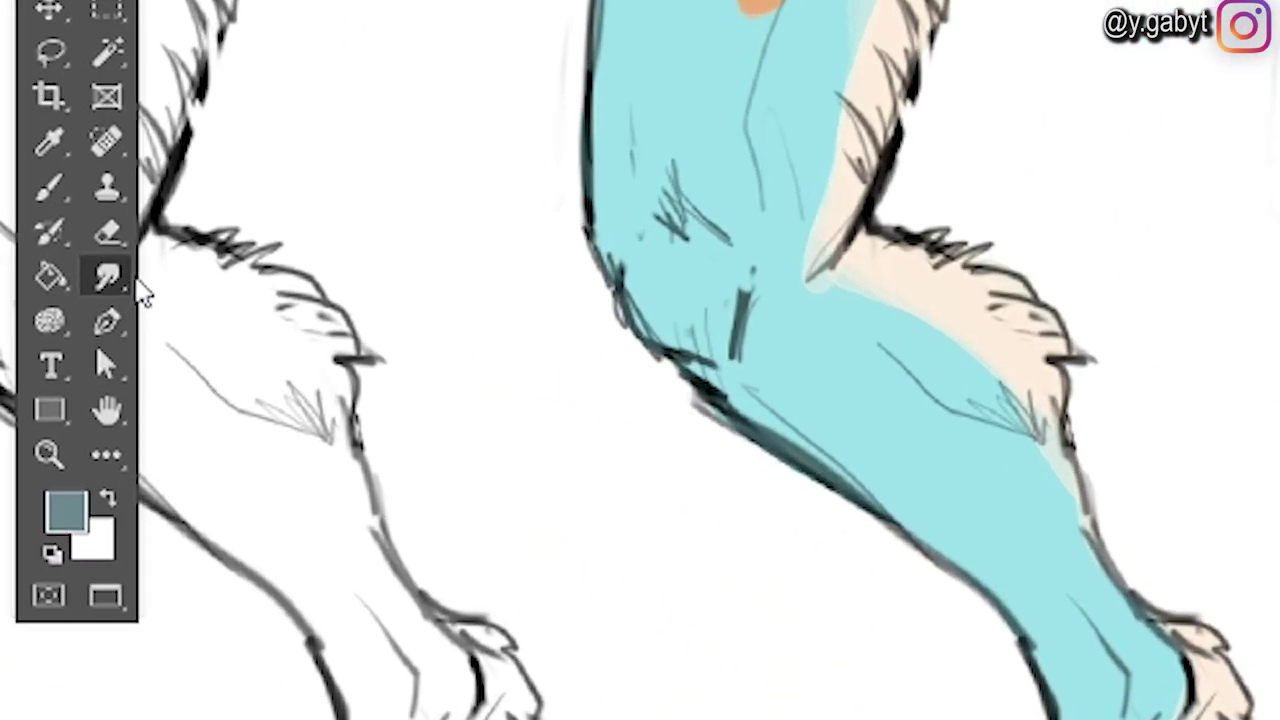
right_click(48, 329)
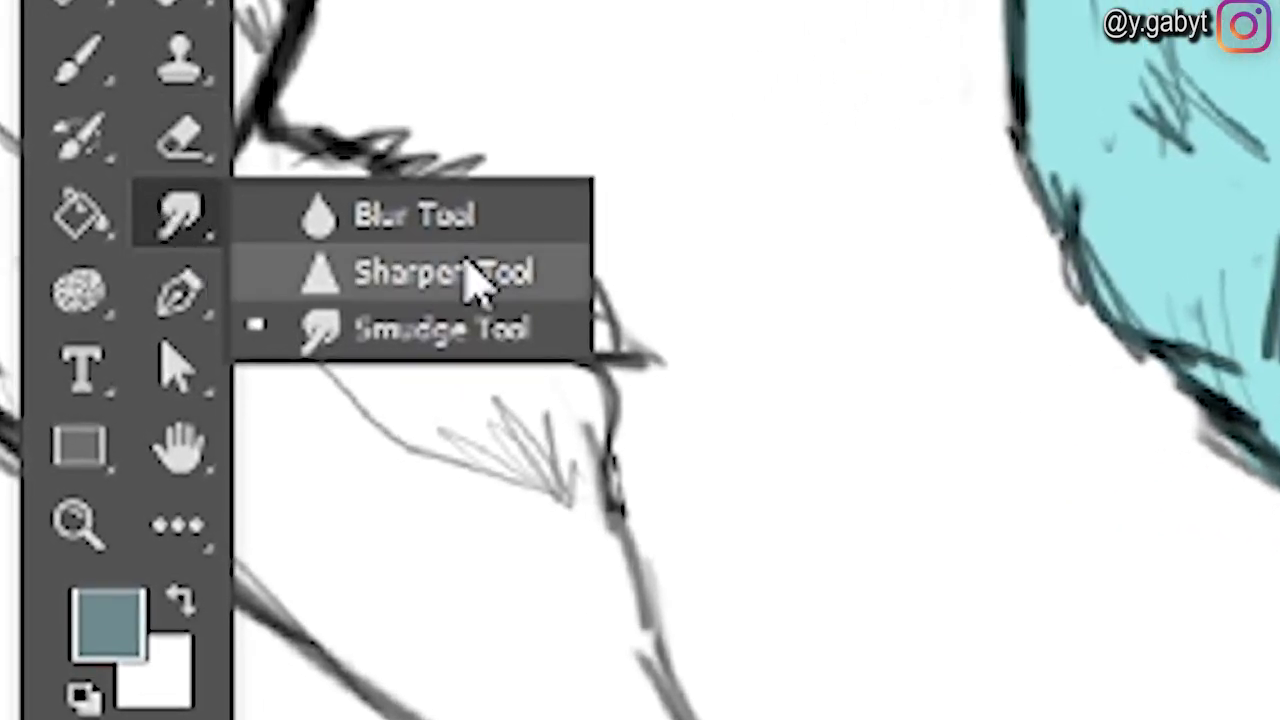
click(394, 340)
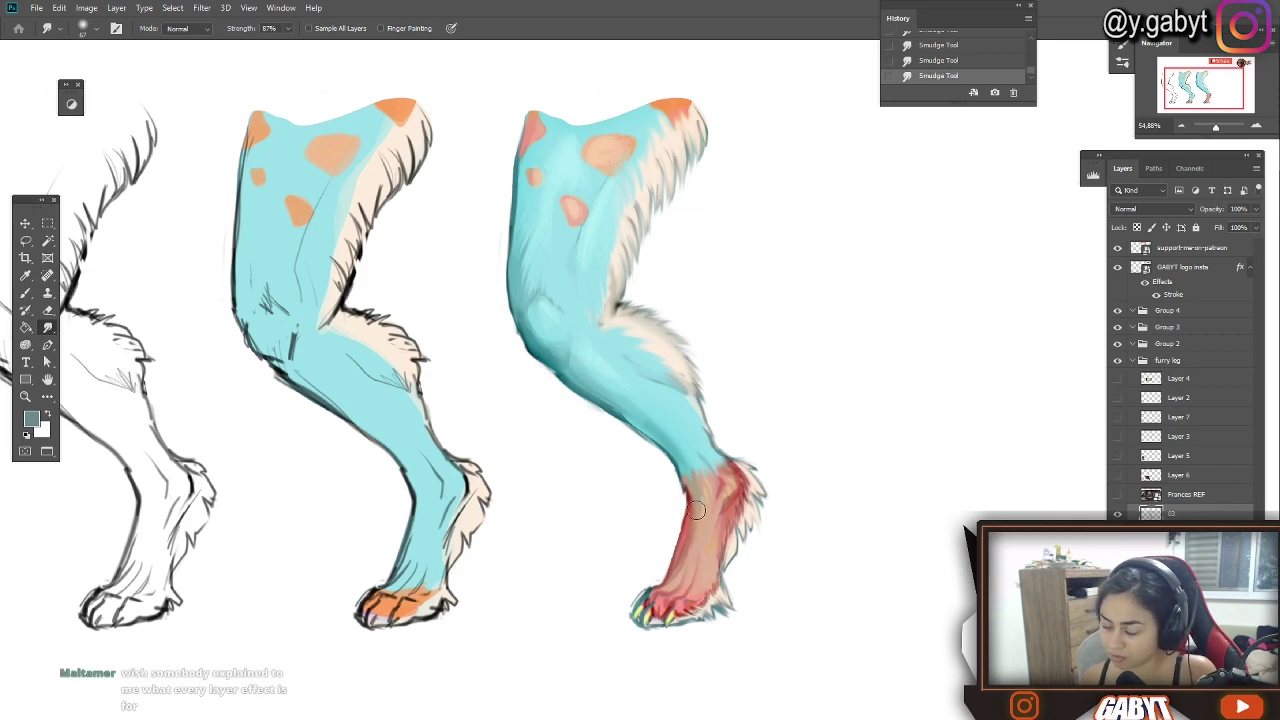
Sample a colour from the ankle, brush it over the lower leg, and undo a trial stroke on the thigh
key(b)
alt+click(737, 530)
drag(712, 545, 713, 595)
drag(635, 290, 660, 190)
key(ctrl+z)
click(195, 28)
click(180, 218)
scroll(950, 386, down, 5)
scroll(921, 386, up, 5)
Set a much smaller brush to Color mode and tint the lower leg and foot with orange sampled from the middle leg's paw
key(bracketleft)
key(bracketleft)
key(bracketleft)
key(bracketleft)
key(bracketleft)
key(bracketleft)
key(bracketleft)
key(bracketleft)
alt+click(711, 533)
alt+click(405, 600)
click(195, 28)
click(190, 360)
drag(716, 505, 668, 604)
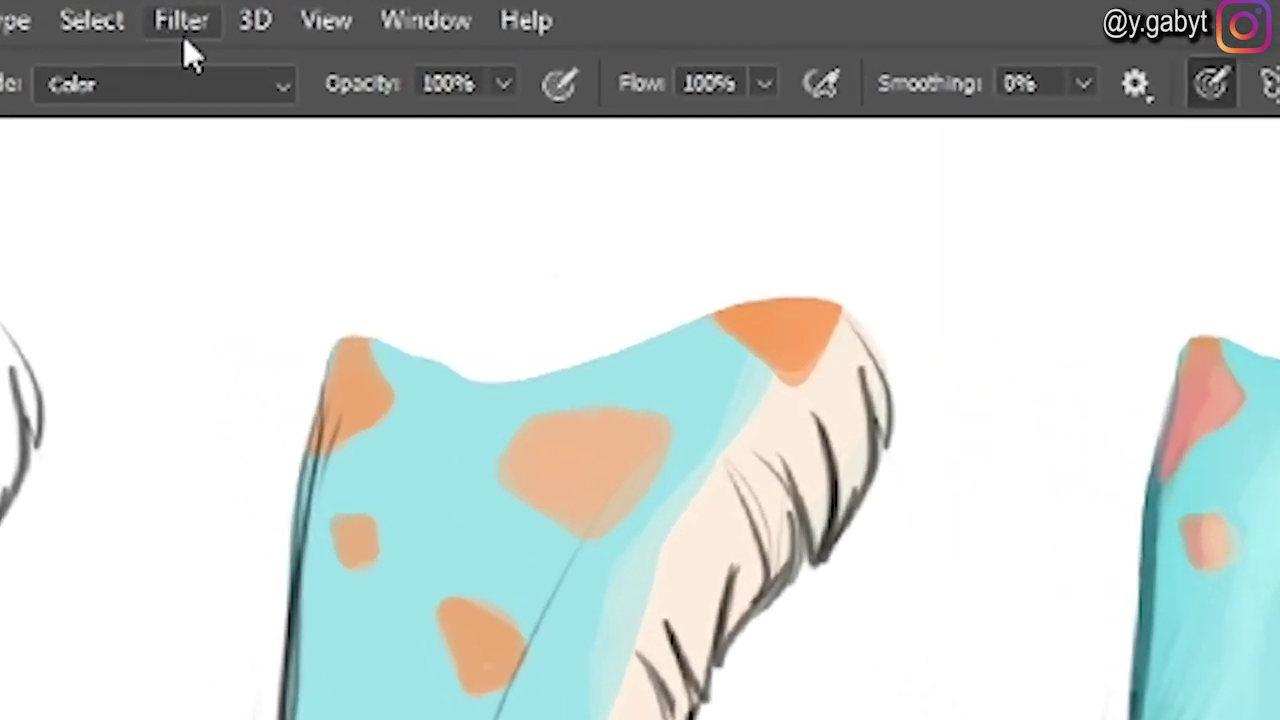
Enlarge the foot with Liquify's Bloat tool, undo the last stroke, and set the brush rate to 44
click(188, 16)
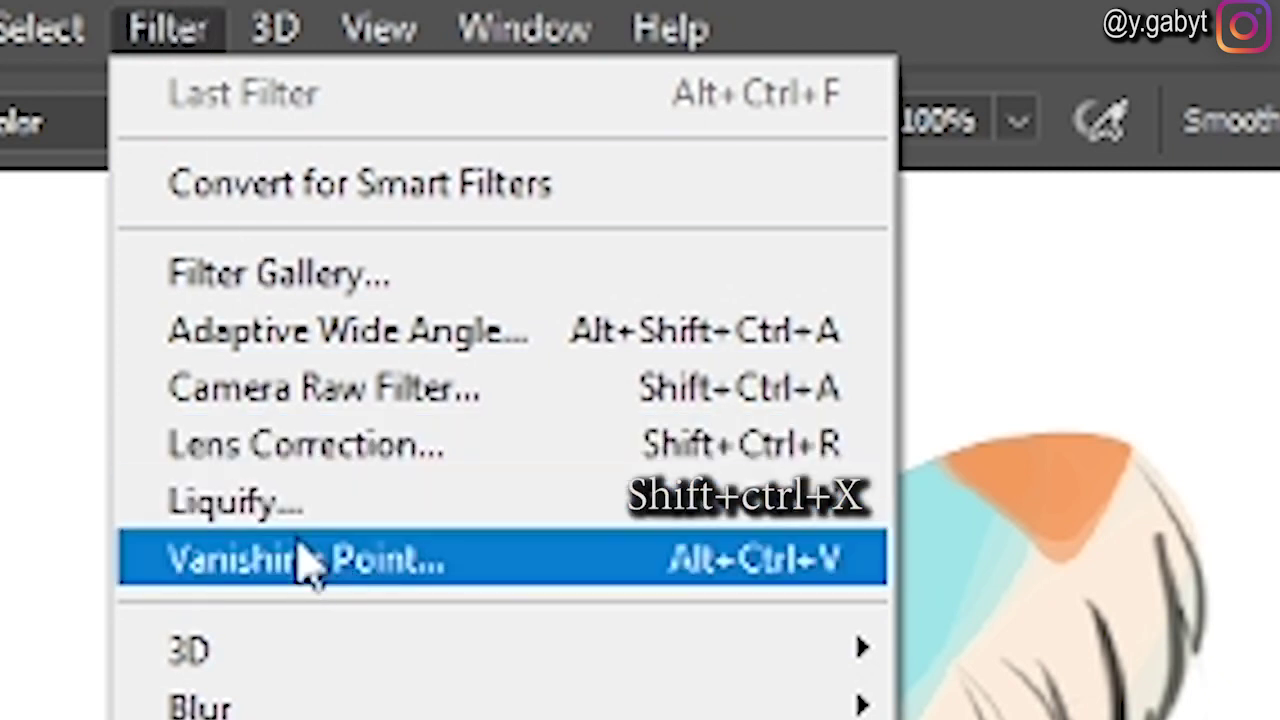
click(240, 515)
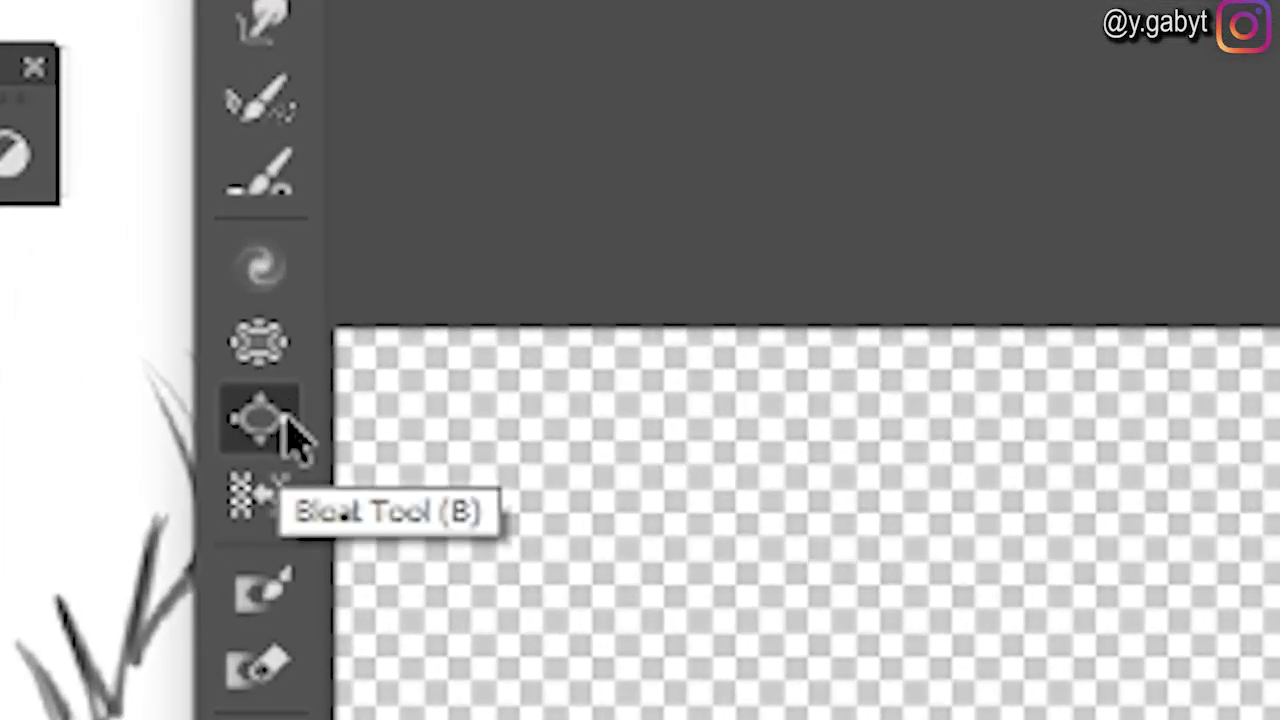
click(262, 420)
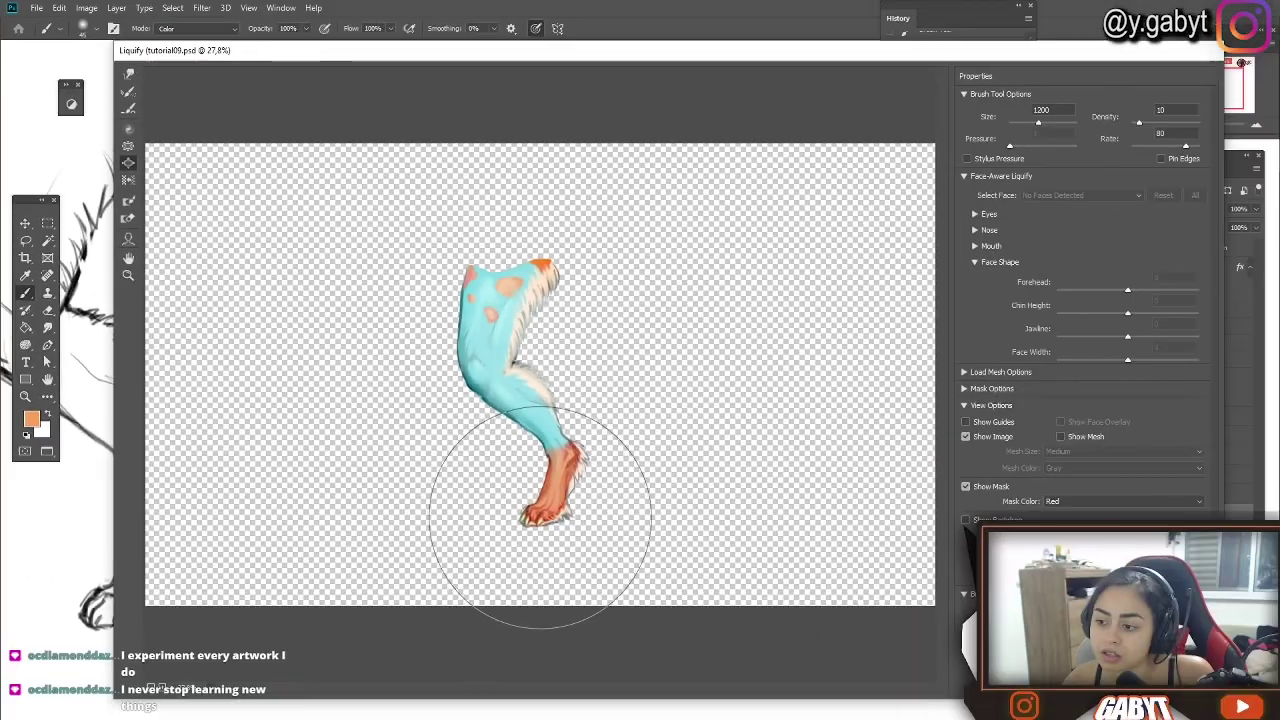
drag(540, 517, 517, 520)
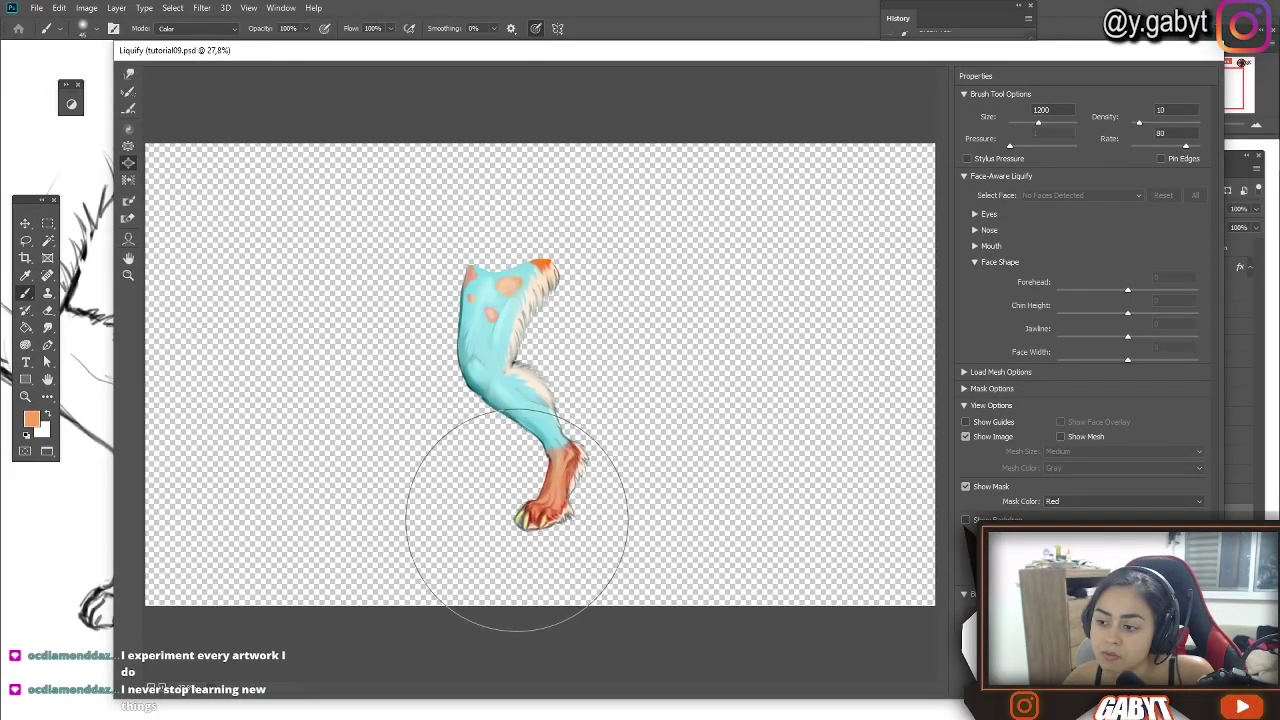
drag(556, 510, 568, 503)
key(ctrl+z)
click(1162, 146)
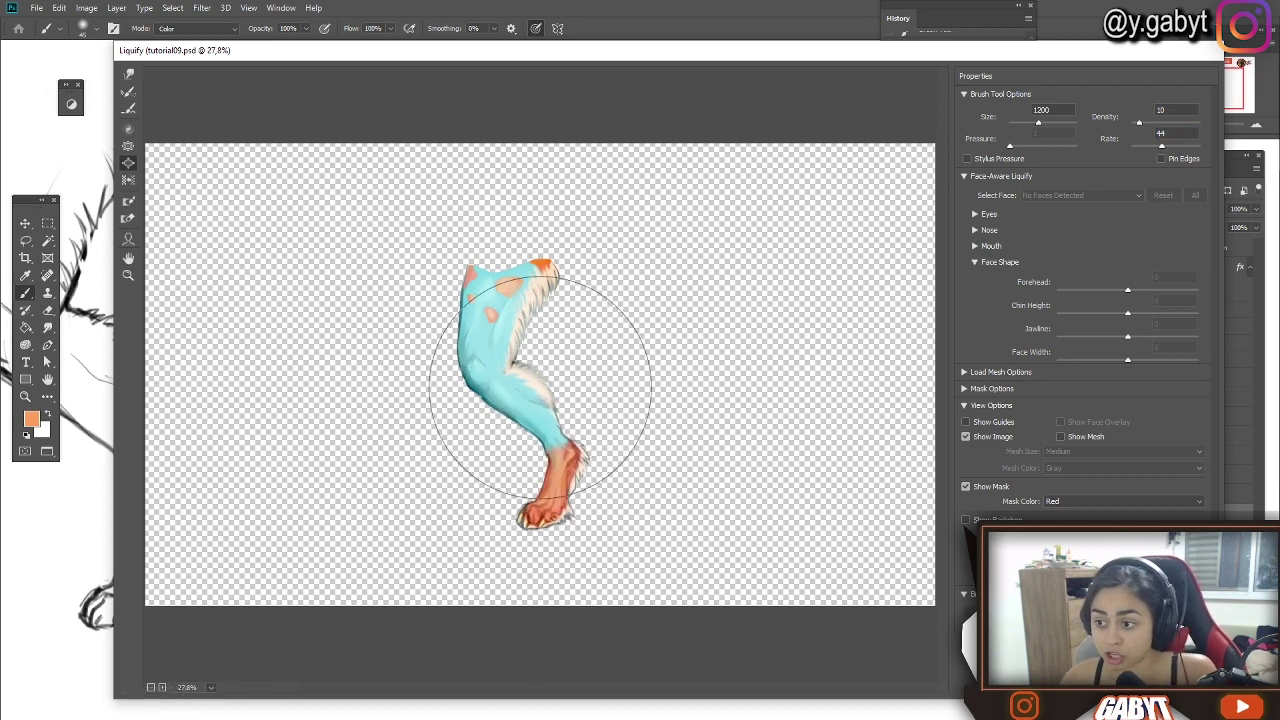
Try bloating the thigh and calf, undo the last attempts, and apply the Liquify changes
click(482, 312)
click(507, 309)
click(542, 434)
key(ctrl+z)
key(ctrl+z)
key(Escape)
key(ctrl+shift+x)
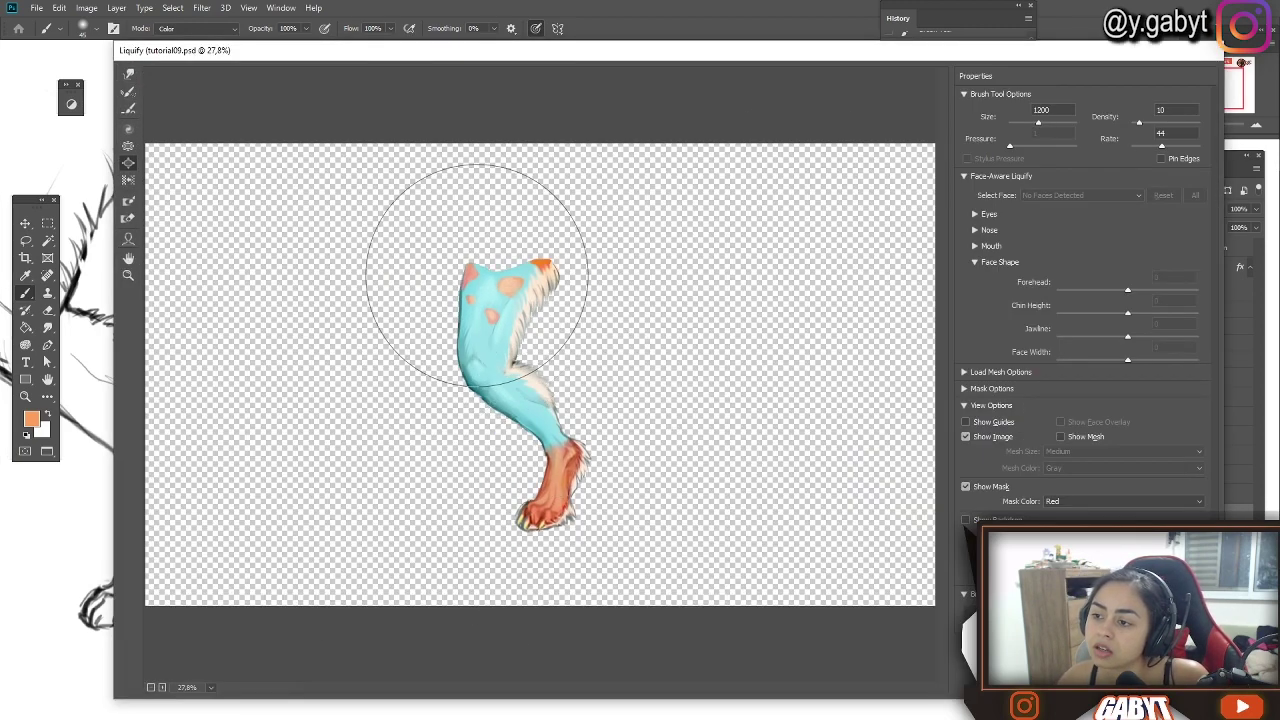
key(Return)
Rotate the painted leg by about 2.3°, reposition it, and place a duplicate of it beside the original
drag(657, 409, 655, 397)
key(ctrl+t)
drag(786, 477, 780, 486)
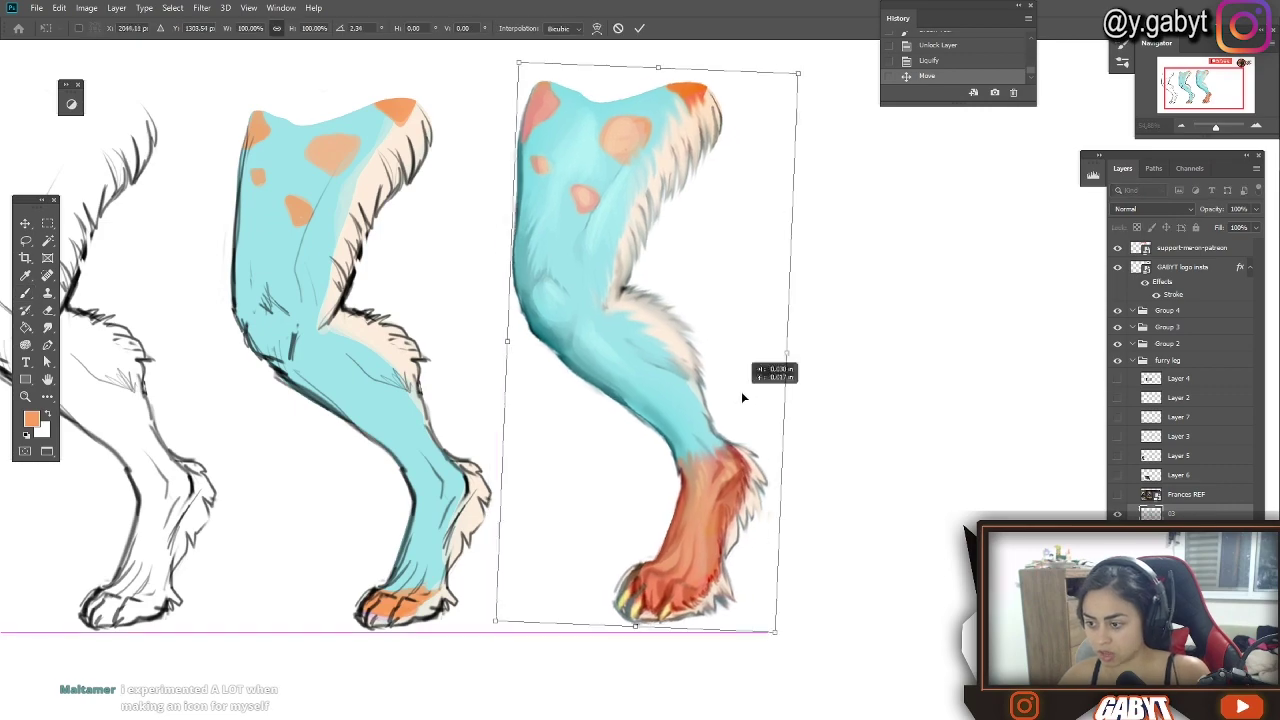
drag(739, 392, 751, 393)
key(Return)
scroll(636, 384, down, 2)
drag(638, 379, 645, 382)
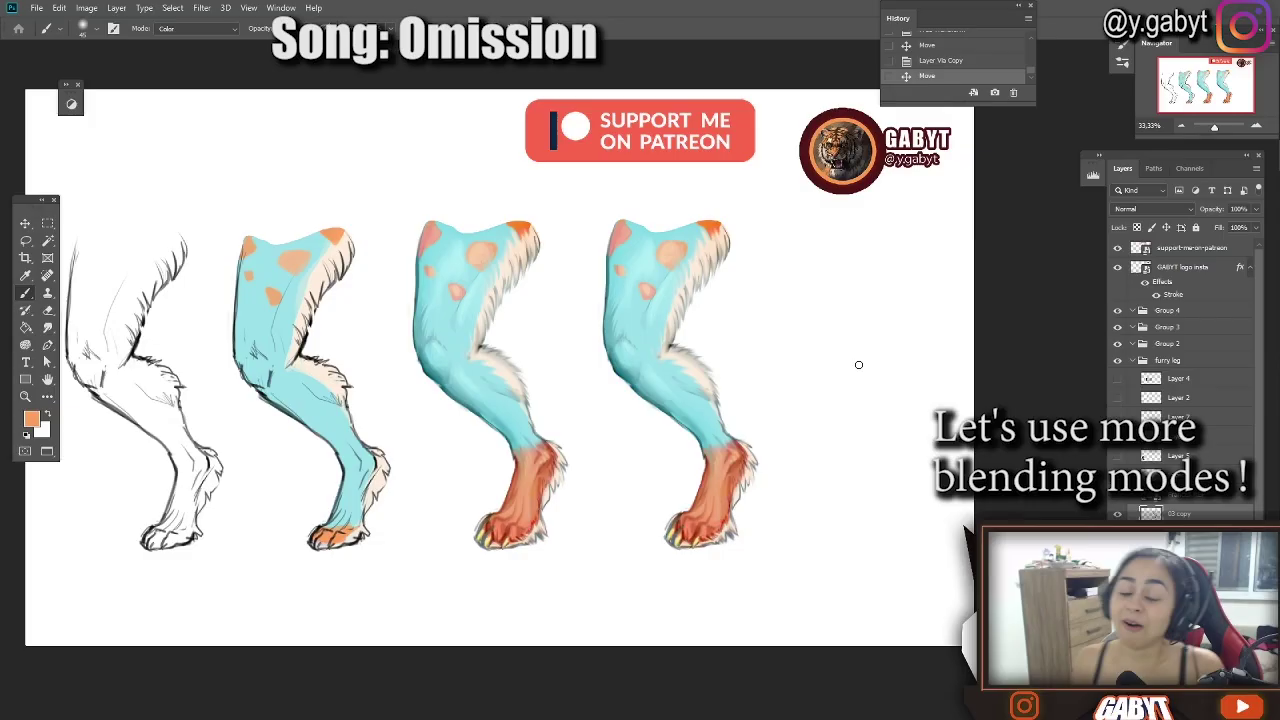
Set the brush to Normal mode, undo the test strokes, and paint teal fur strokes along the duplicate's front thigh
scroll(857, 363, up, 3)
click(195, 28)
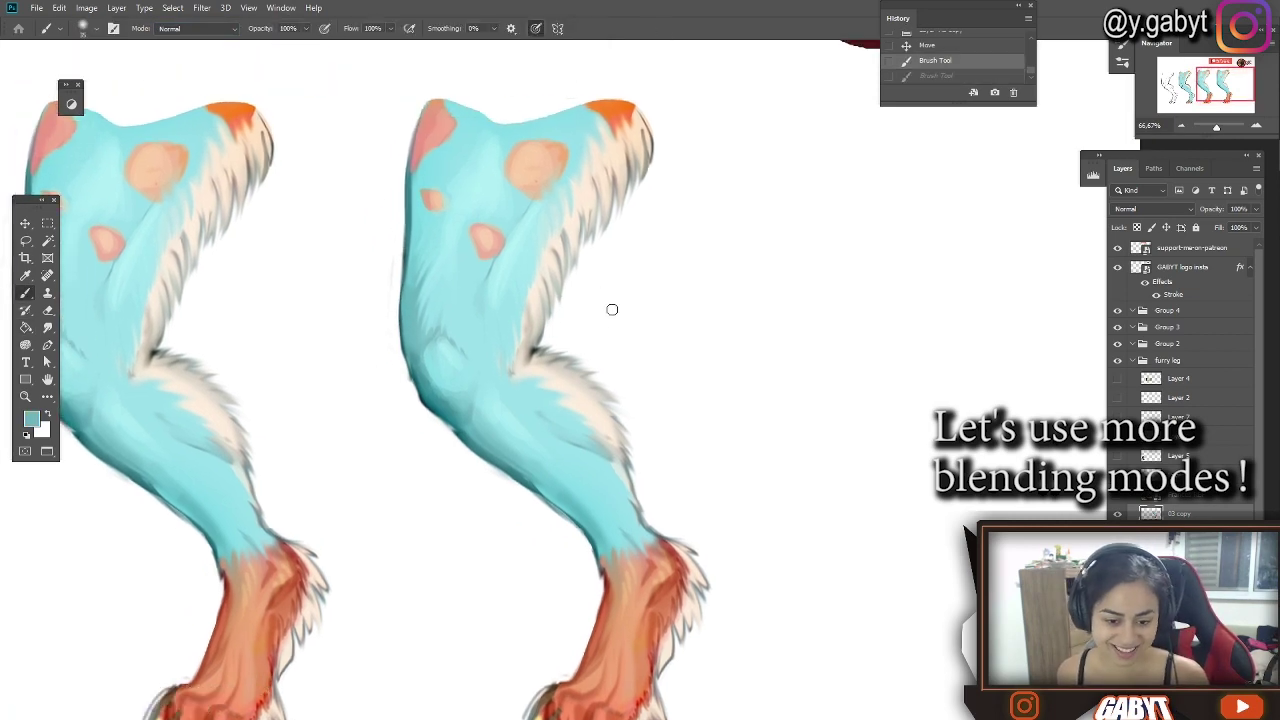
scroll(612, 309, up, 1)
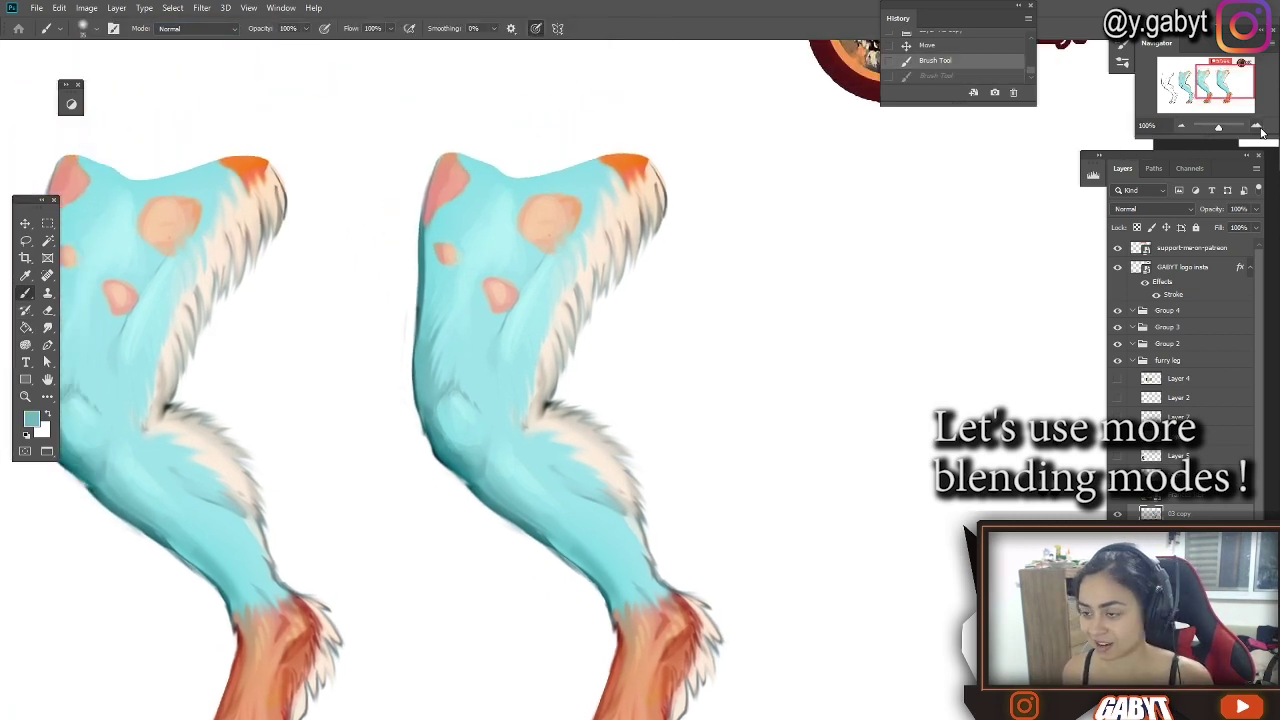
key(ctrl+z)
key(ctrl+z)
key(ctrl+z)
drag(412, 264, 462, 195)
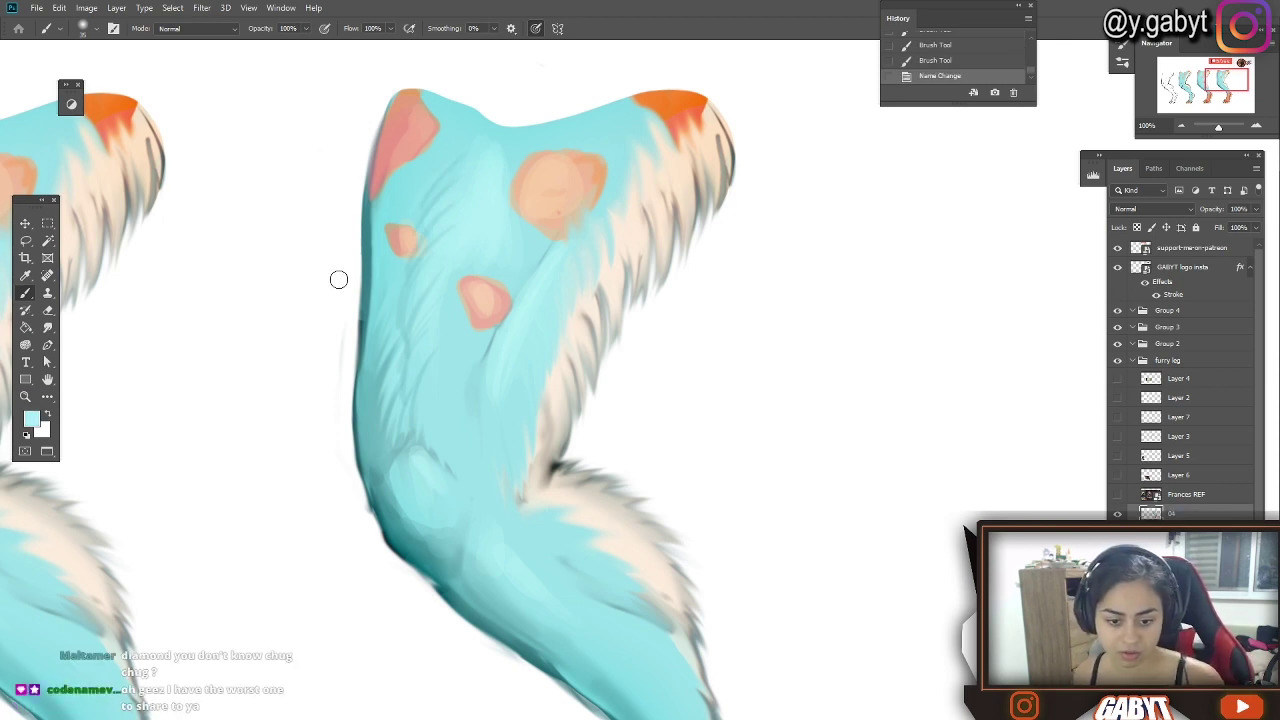
mouse_move(395, 303)
mouse_down()
mouse_move(406, 269)
mouse_move(384, 268)
mouse_up()
alt+click(374, 305)
alt+click(384, 183)
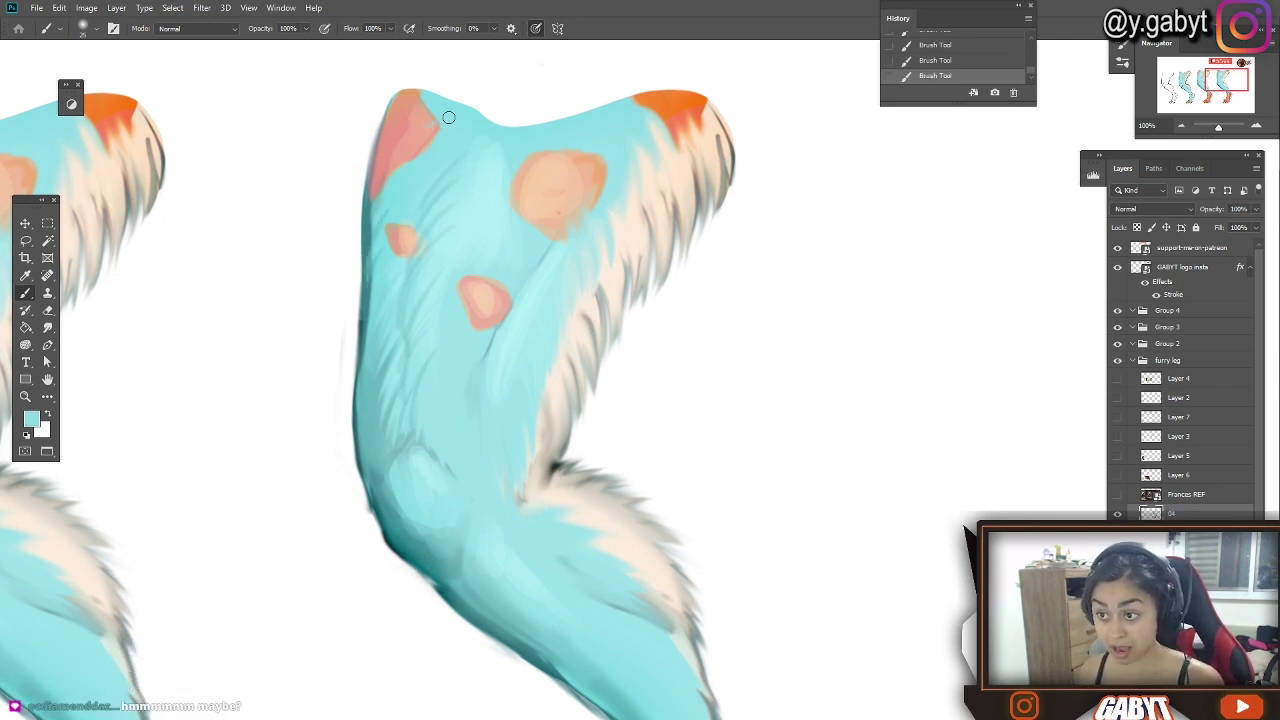
Sample orange from the patch at the top of the thigh and paint furry edges on the large spot
alt+click(683, 115)
drag(600, 181, 566, 236)
drag(522, 208, 562, 238)
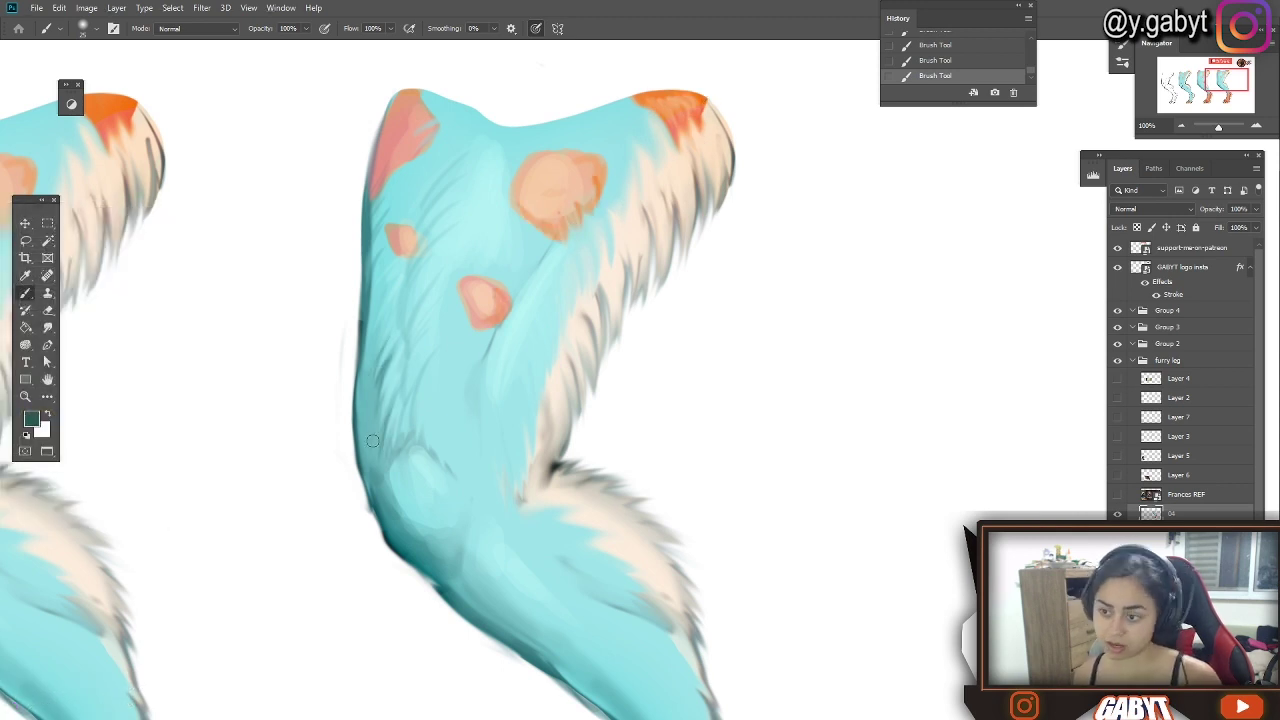
Sample teal tones and paint fine fur strokes along the back of the thigh where teal meets cream
scroll(395, 469, down, 2)
alt+click(570, 258)
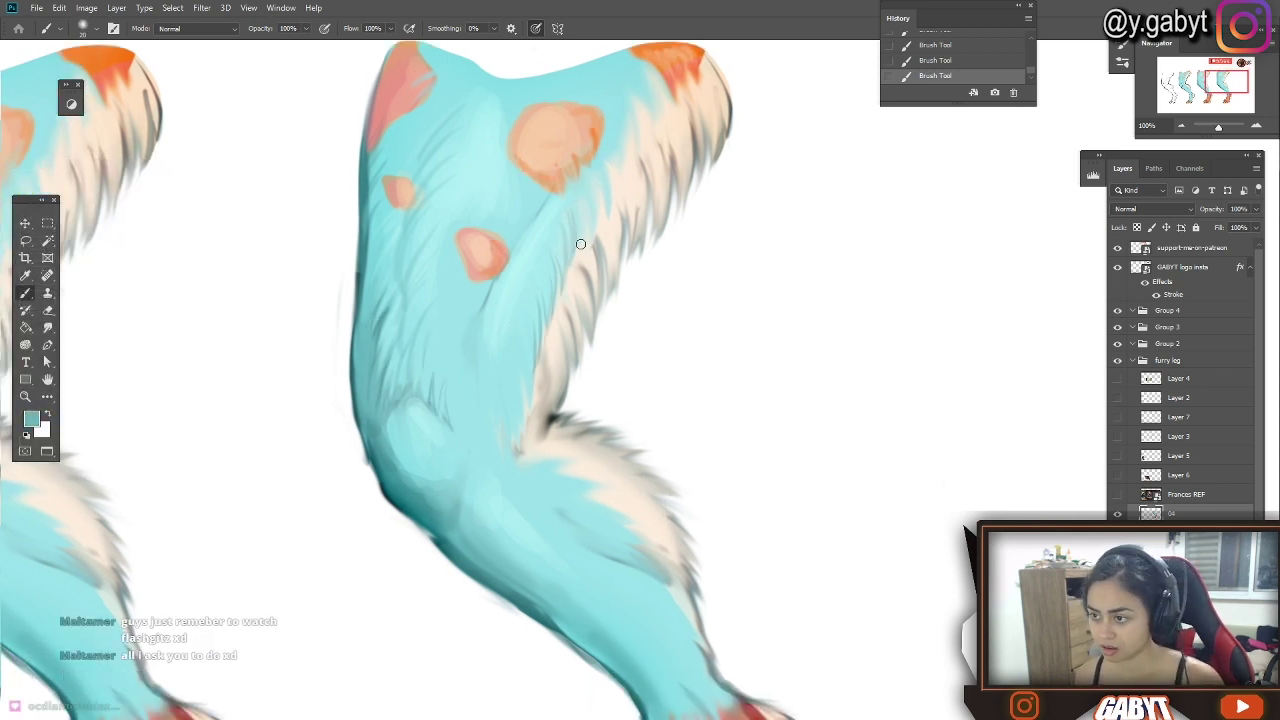
drag(624, 122, 630, 174)
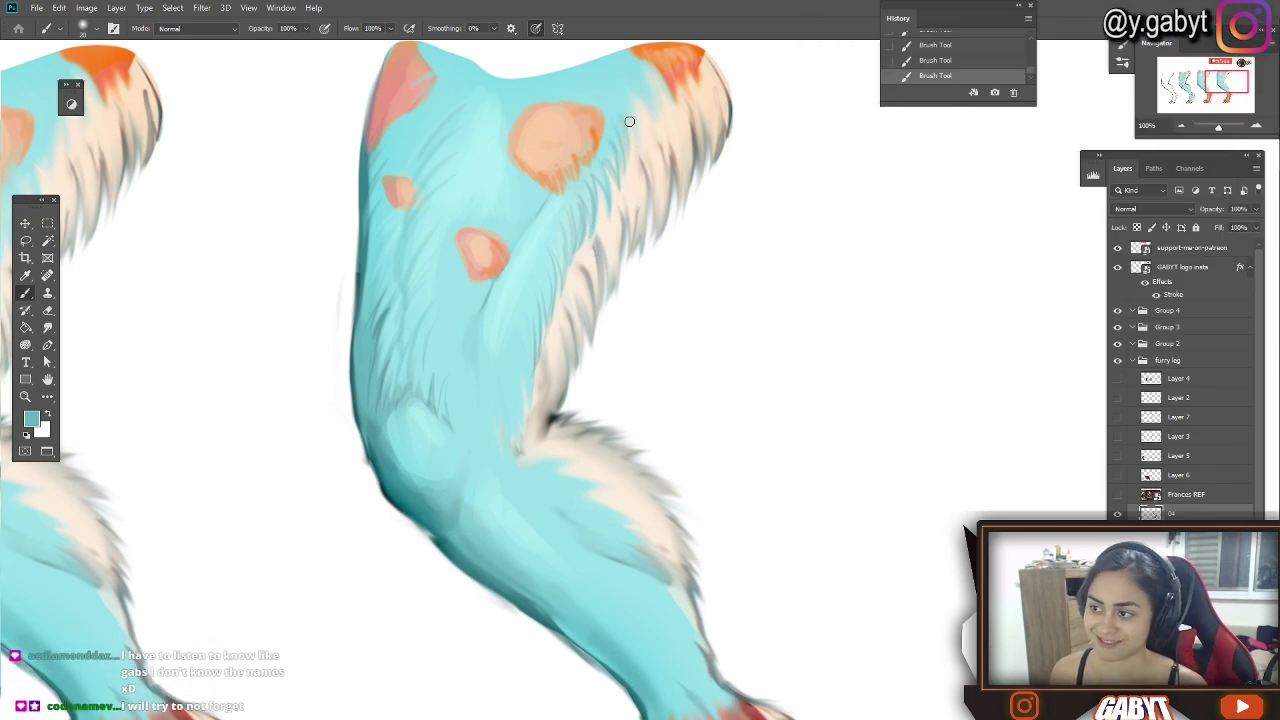
drag(643, 90, 661, 136)
alt+click(616, 215)
drag(582, 246, 592, 196)
drag(560, 330, 538, 262)
alt+click(520, 285)
Sample nearby teal, dark and cream tones and paint fur around the knee and in the crease behind it
scroll(503, 320, down, 2)
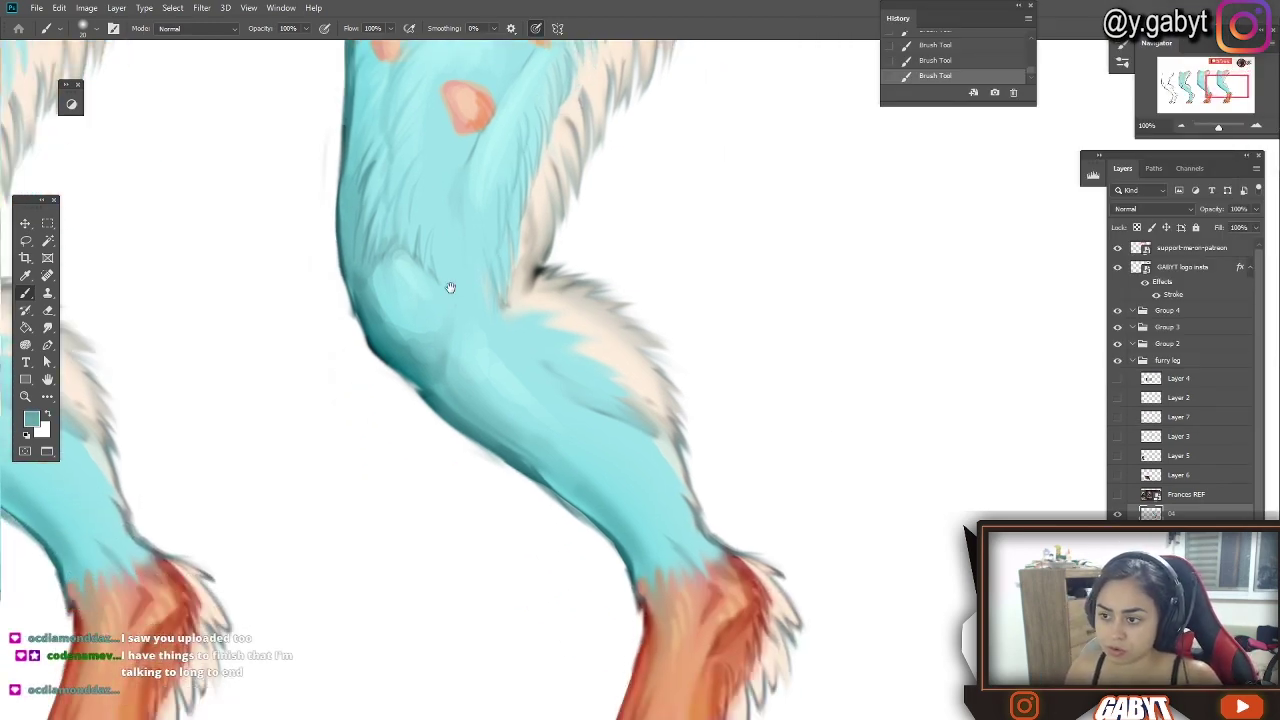
alt+click(391, 294)
mouse_move(368, 264)
mouse_down()
mouse_move(379, 302)
mouse_move(279, 404)
mouse_up()
alt+click(206, 322)
alt+click(401, 366)
alt+click(388, 352)
mouse_move(400, 366)
mouse_down()
mouse_move(386, 389)
mouse_move(391, 326)
mouse_up()
alt+click(400, 368)
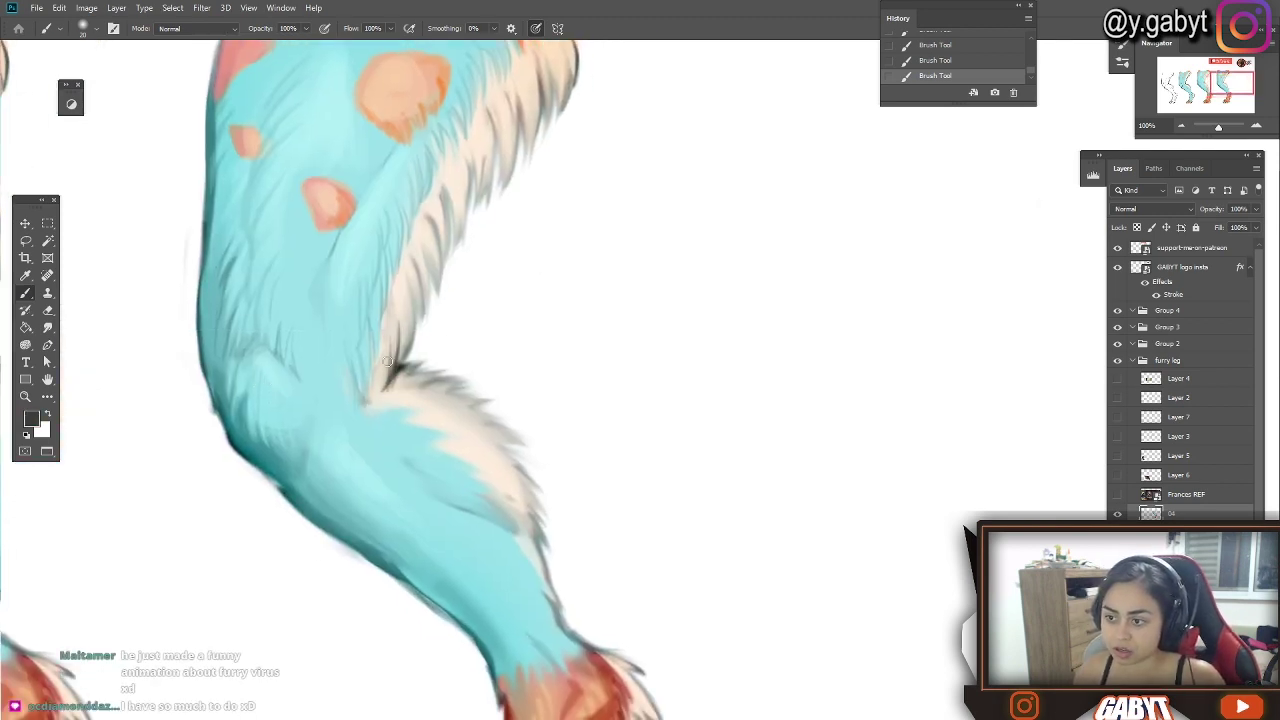
alt+click(408, 360)
drag(347, 405, 374, 332)
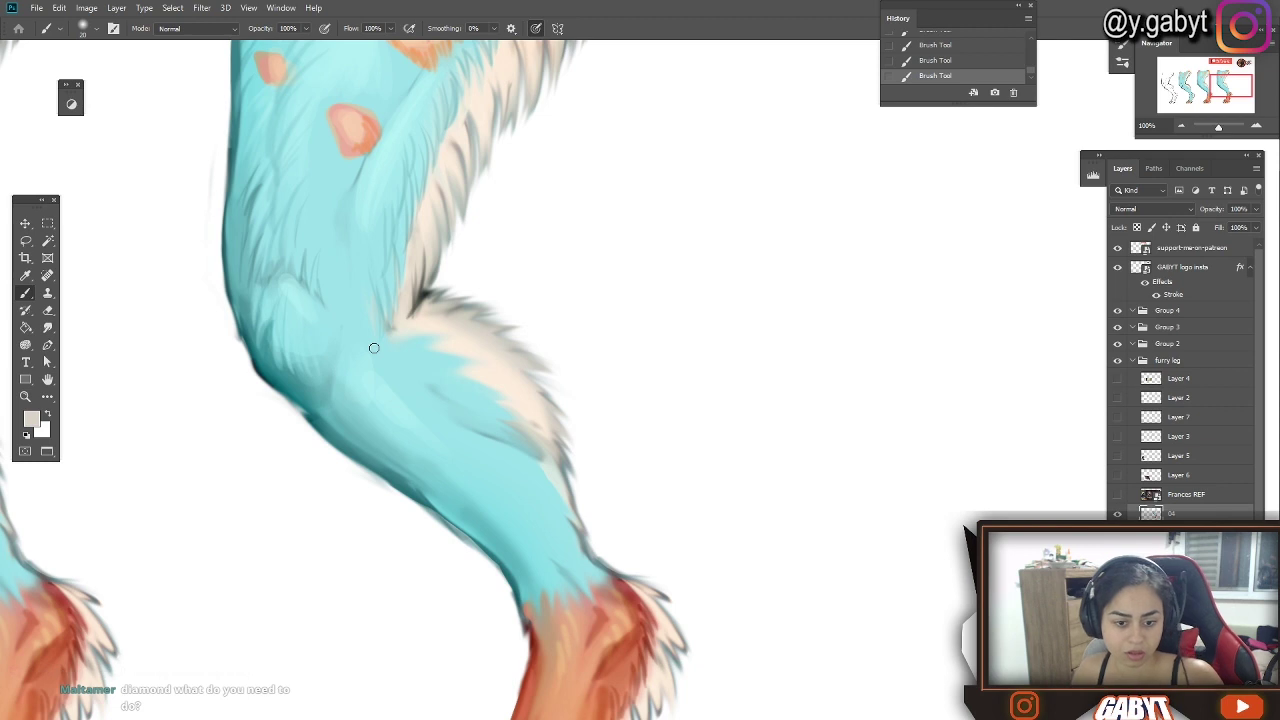
Paint fur strokes down the shin and calf to the ankle, trimming the shin's front edge with the Eraser
key(alt)
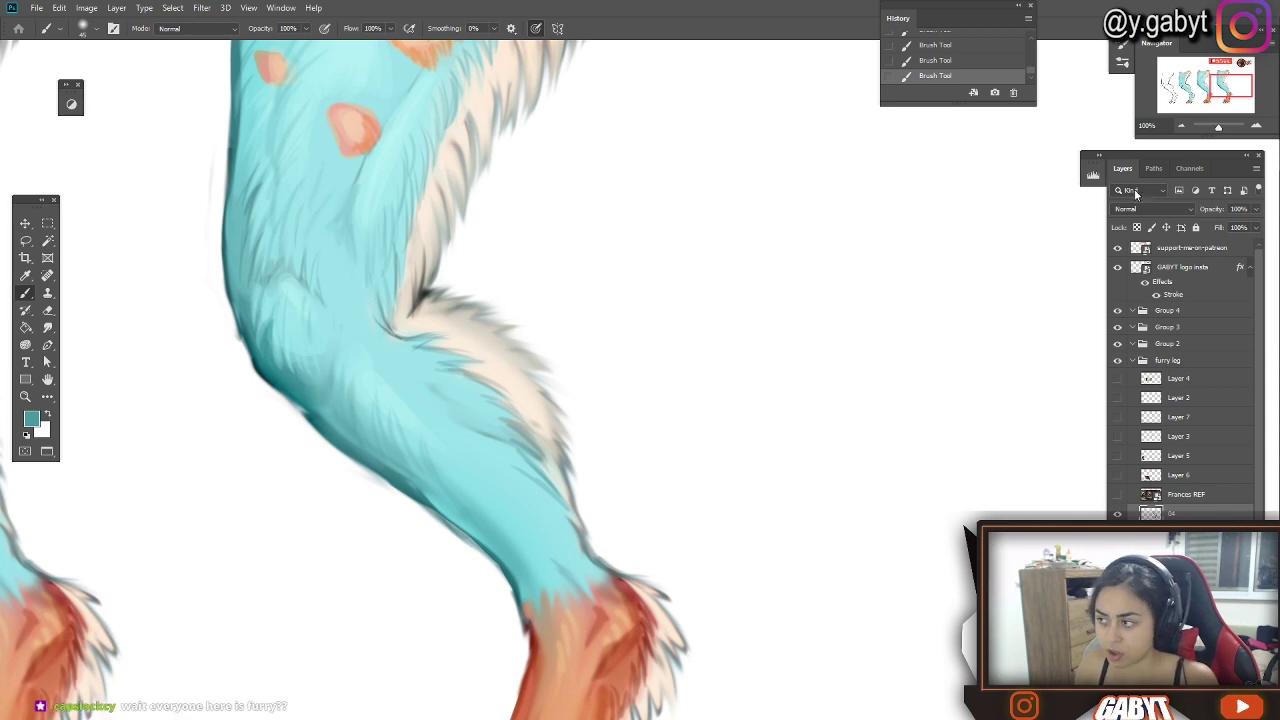
drag(383, 380, 360, 353)
key(e)
mouse_move(401, 467)
mouse_down()
mouse_move(460, 524)
mouse_move(382, 450)
mouse_up()
key(b)
alt+click(492, 559)
drag(484, 525, 499, 568)
drag(450, 490, 476, 528)
mouse_move(529, 479)
mouse_down()
mouse_move(500, 430)
mouse_move(545, 507)
mouse_move(491, 466)
mouse_up()
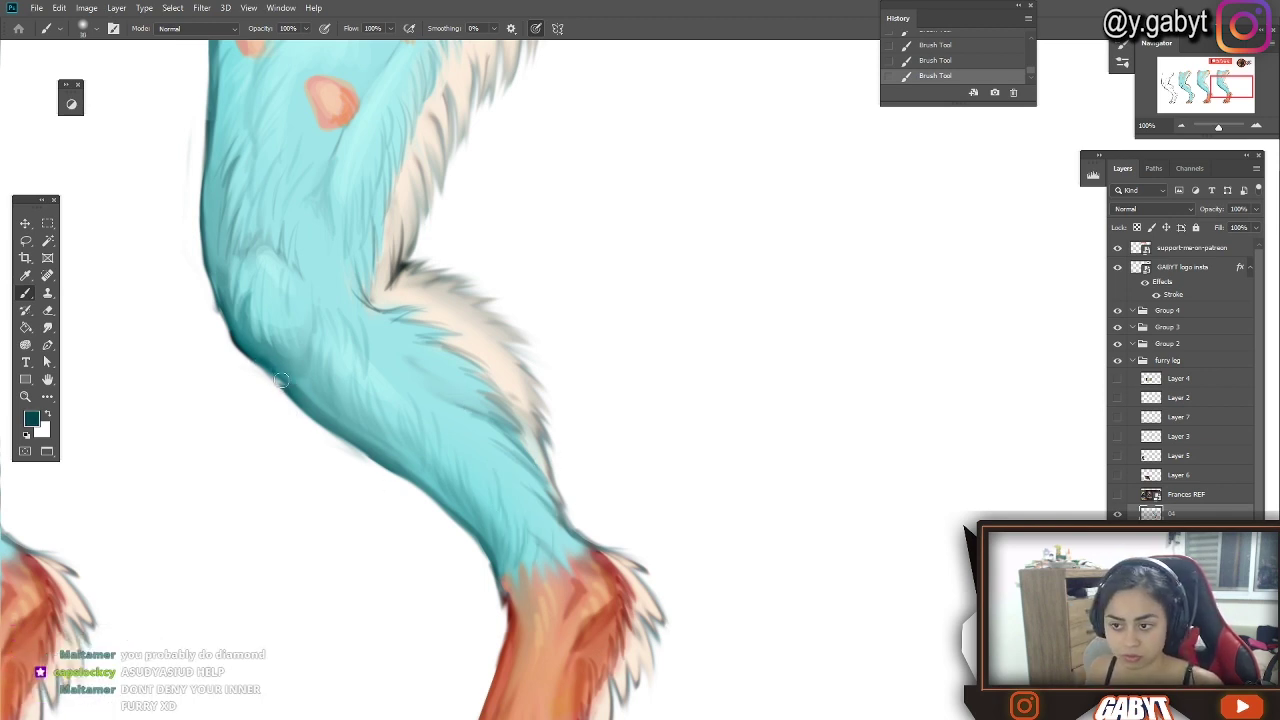
Add dark and light teal fur strokes below the knee and along the shin
scroll(270, 370, down, 2)
scroll(270, 370, right, 3)
drag(290, 318, 323, 321)
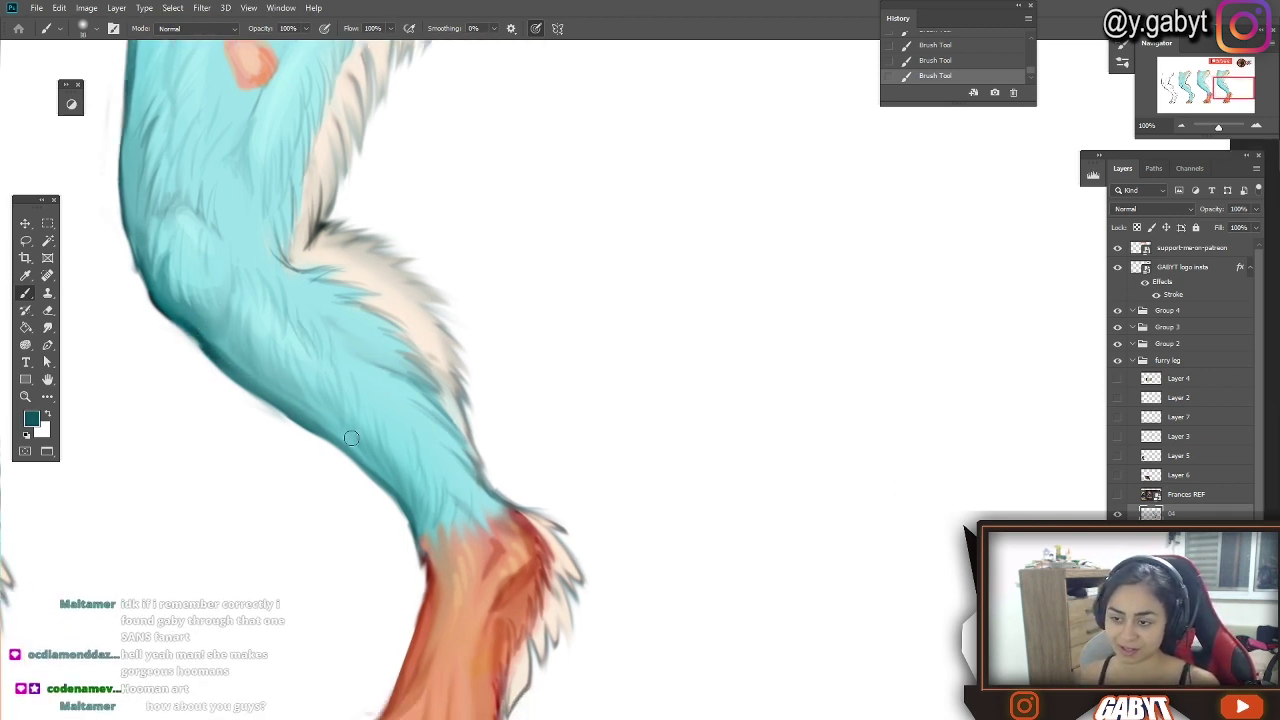
scroll(354, 383, up, 3)
scroll(354, 383, left, 2)
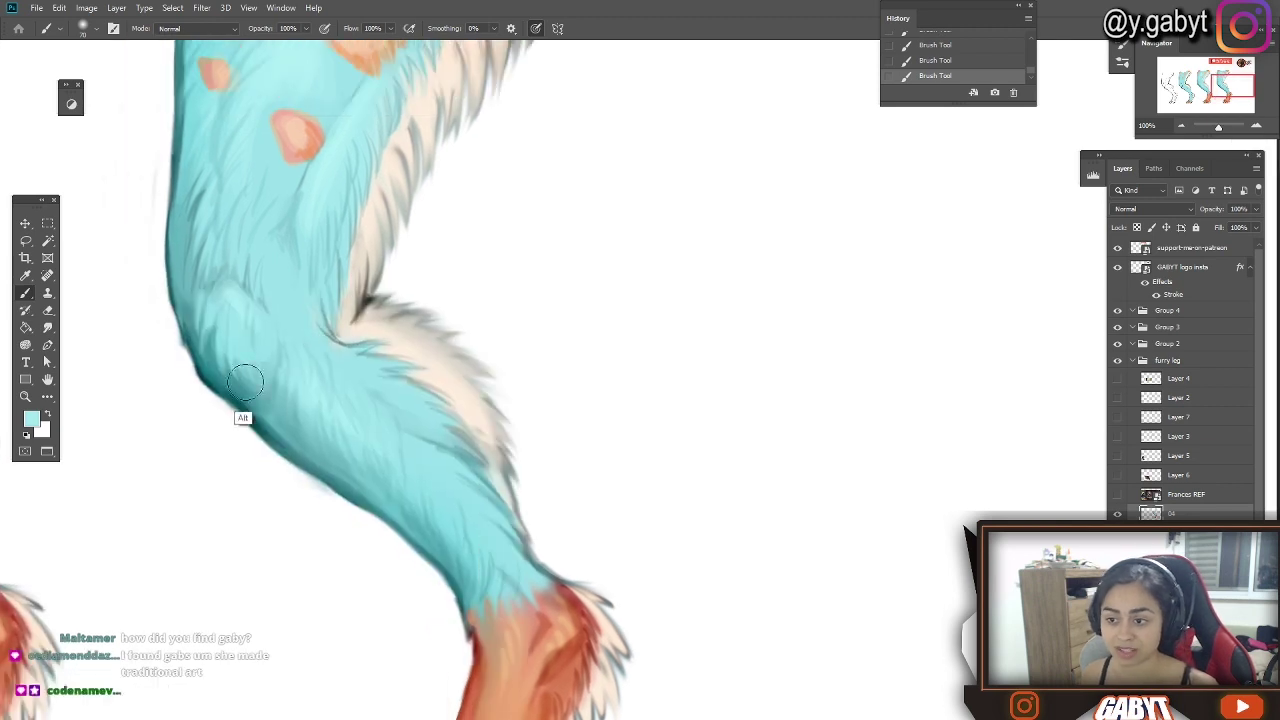
Sample grey from the calf's back edge, enlarge the brush, and shade the fur behind the ankle
alt+click(465, 419)
scroll(376, 234, down, 3)
scroll(376, 234, right, 1)
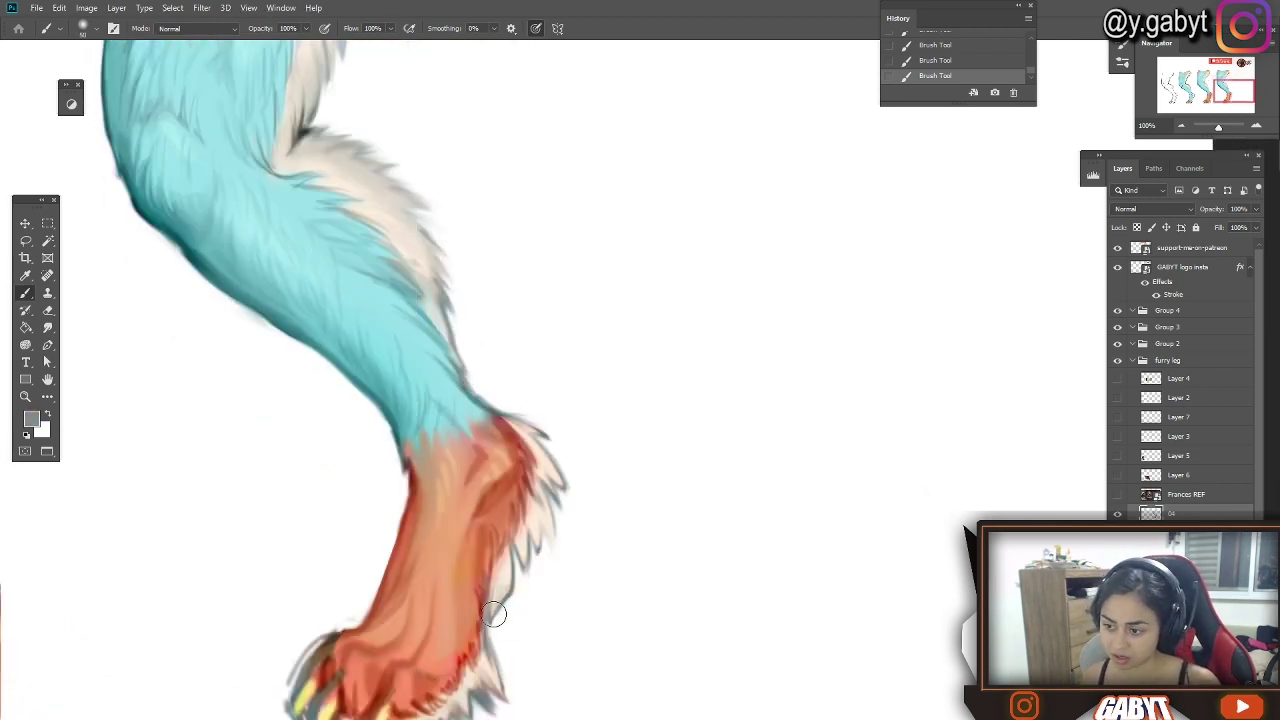
key(bracketright)
key(bracketright)
key(bracketright)
key(bracketright)
mouse_move(534, 520)
mouse_down()
mouse_move(554, 555)
mouse_move(611, 463)
mouse_move(552, 526)
mouse_move(574, 523)
mouse_up()
Sample orange around the ankle, adjust the brush size, and paint fur strokes that blend the orange into the teal
alt+click(600, 430)
key(bracketright)
key(bracketright)
key(bracketright)
key(bracketright)
key(bracketright)
alt+click(524, 450)
key(bracketleft)
key(bracketleft)
key(bracketleft)
key(bracketleft)
key(bracketleft)
drag(523, 455, 522, 430)
alt+click(318, 198)
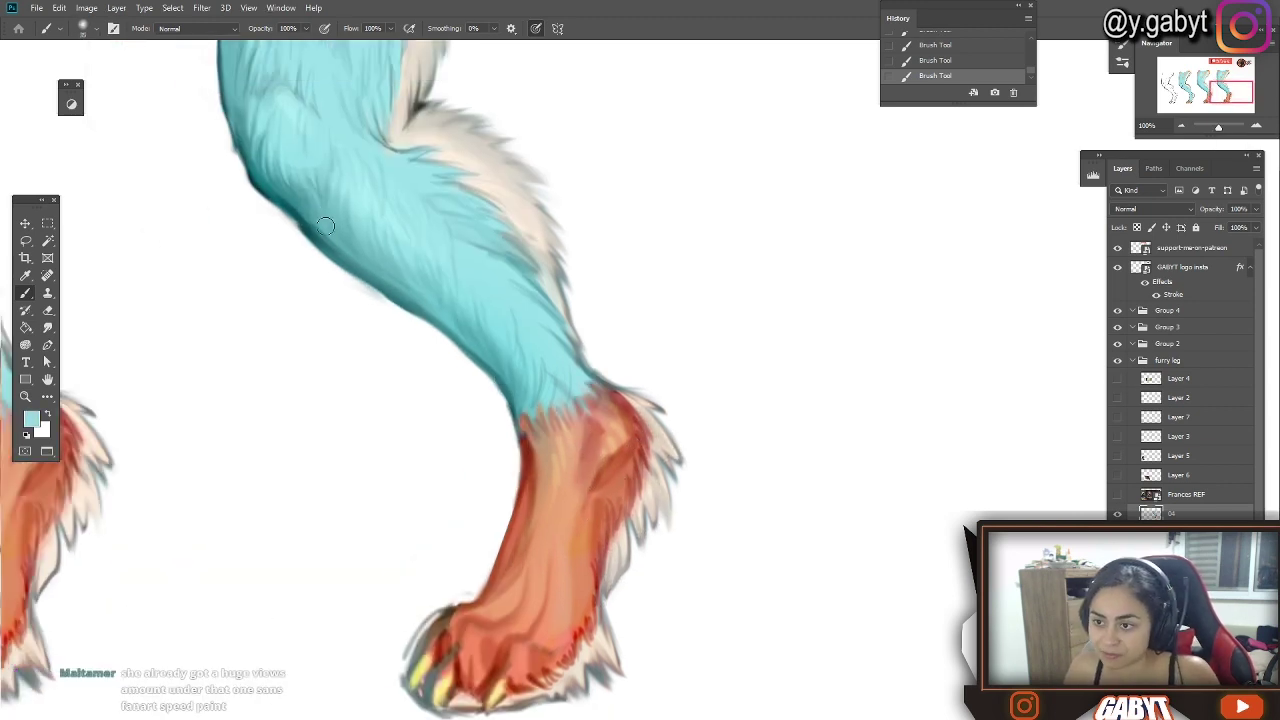
Smudge the outline of the knee, shin and calf outward into small fur tufts
click(48, 328)
drag(385, 300, 350, 274)
drag(246, 168, 229, 114)
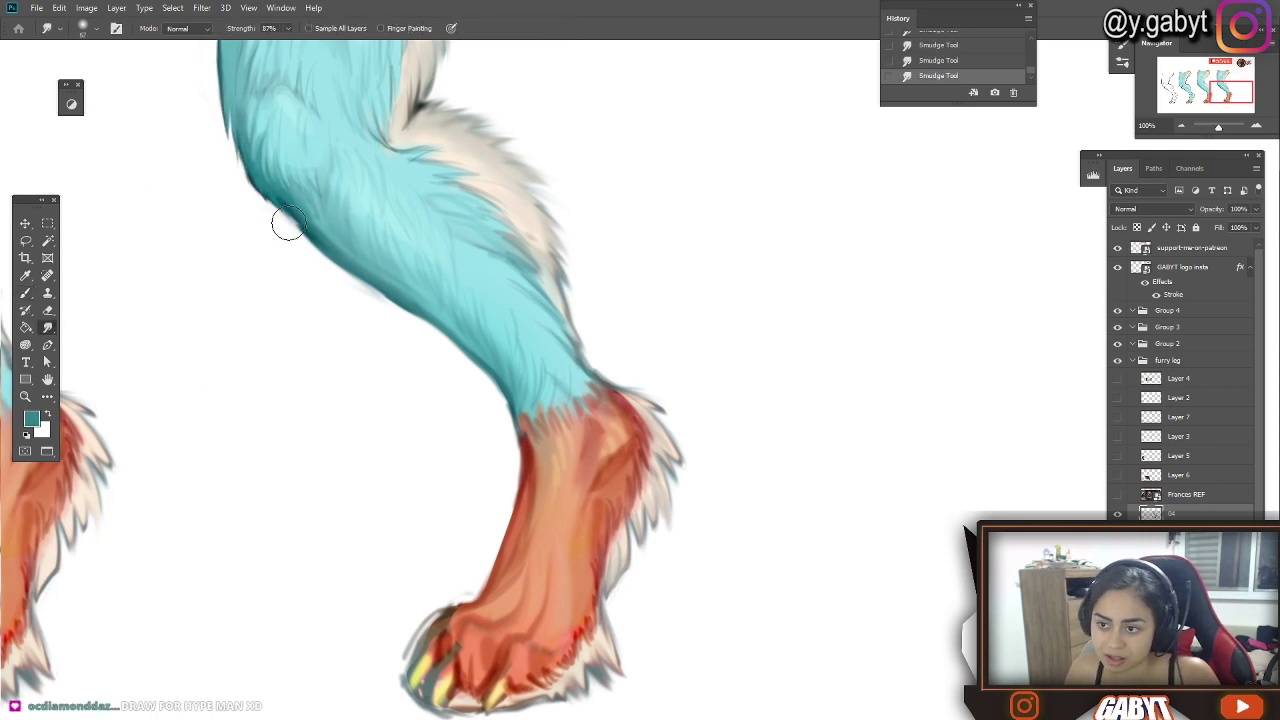
mouse_move(522, 267)
mouse_down()
mouse_move(499, 233)
mouse_move(530, 256)
mouse_up()
drag(438, 146, 489, 352)
drag(497, 163, 512, 225)
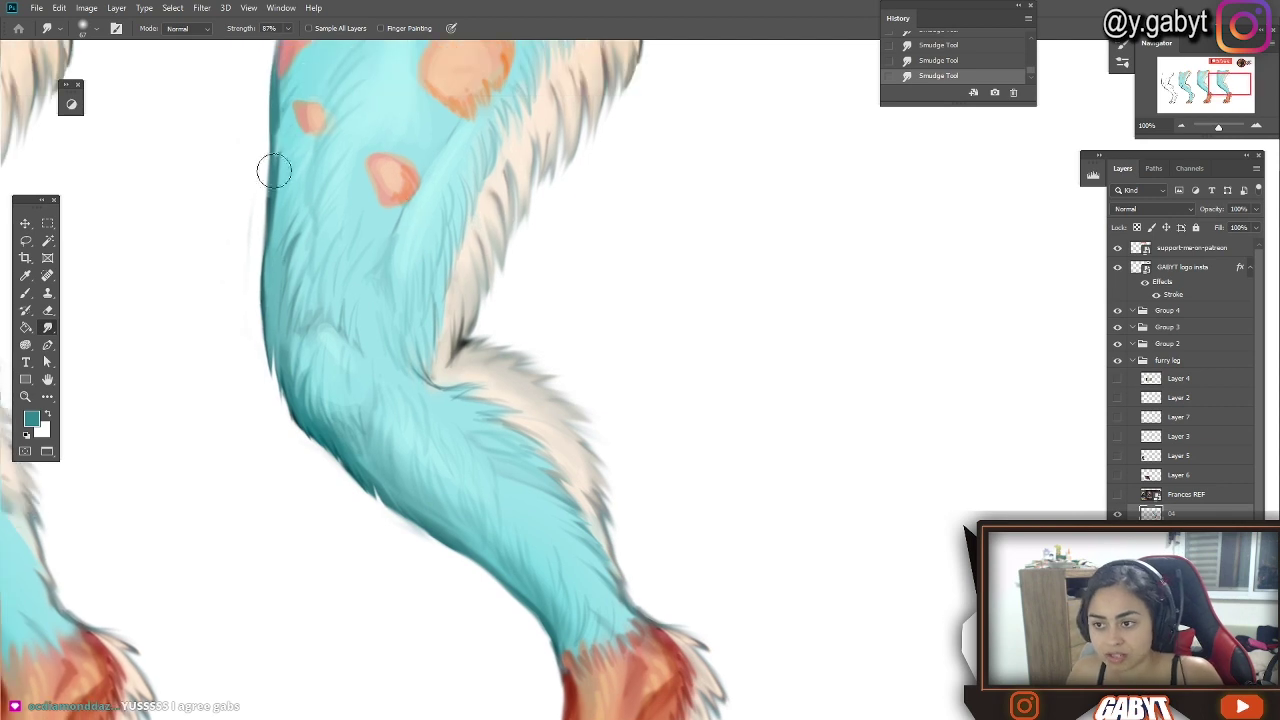
Smudge the edges of the orange spots on the thigh into furry strokes
scroll(386, 277, down, 5)
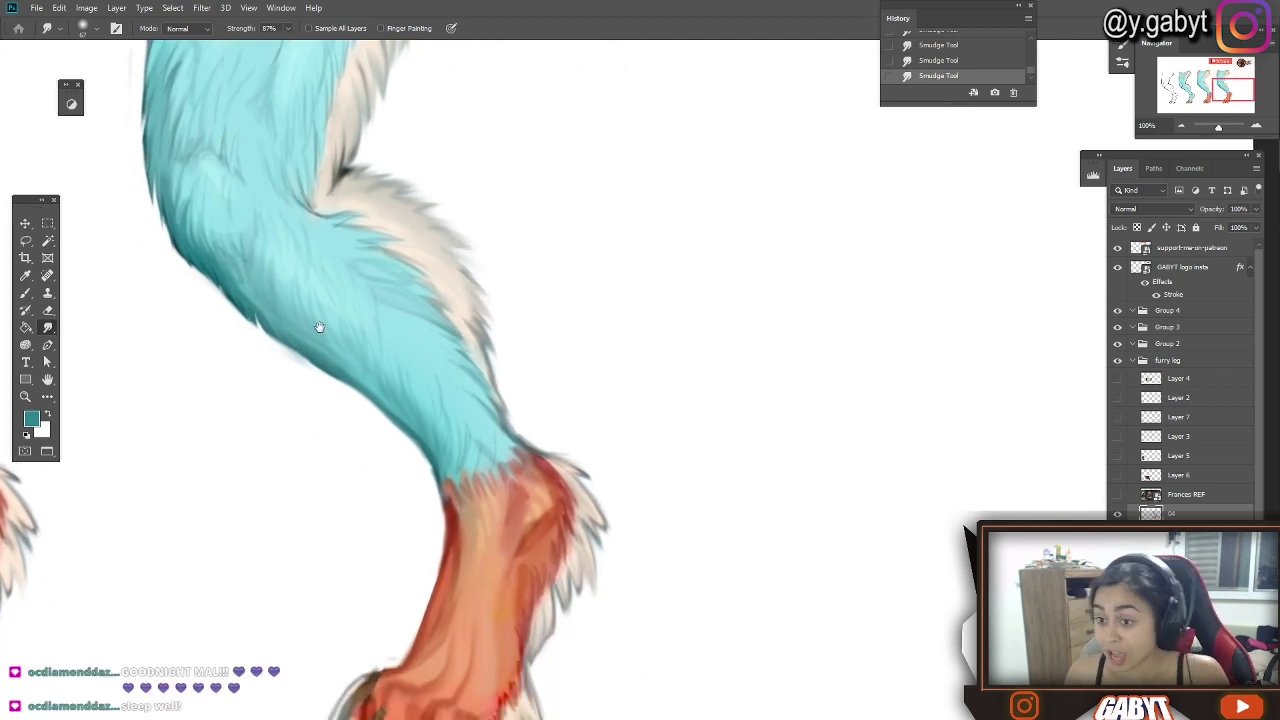
scroll(493, 153, up, 7)
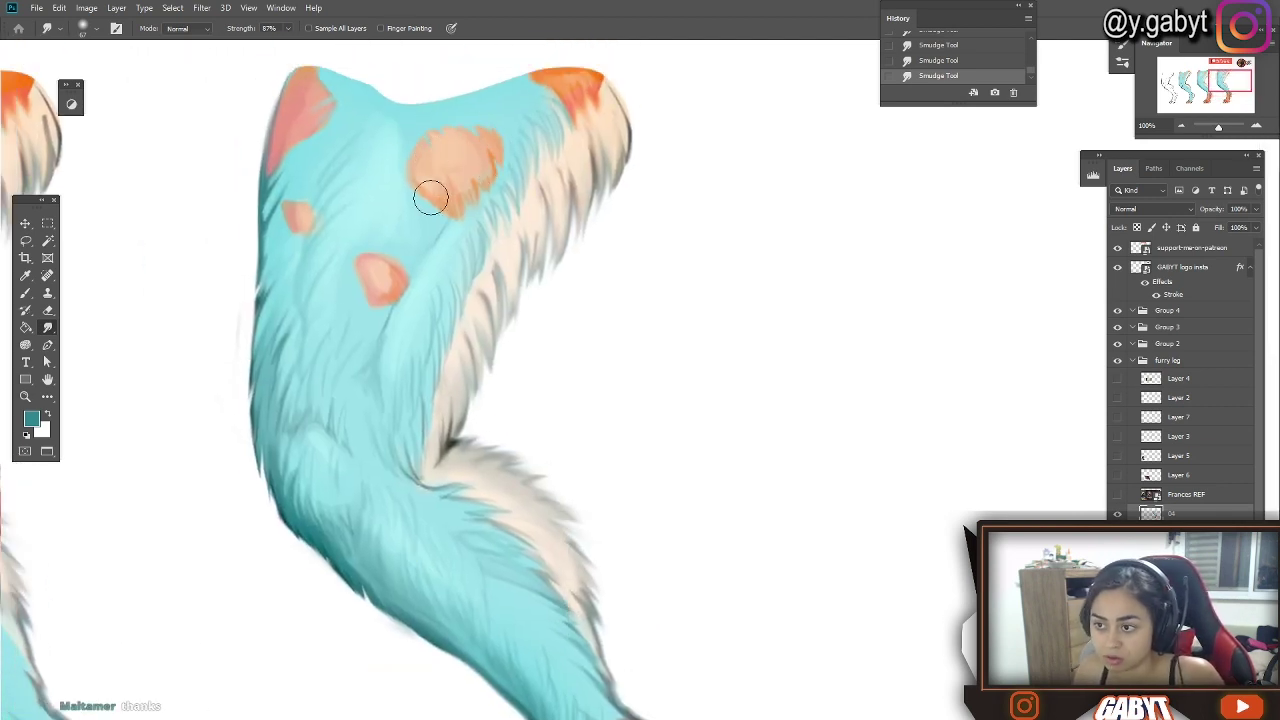
drag(447, 193, 511, 175)
drag(434, 243, 466, 286)
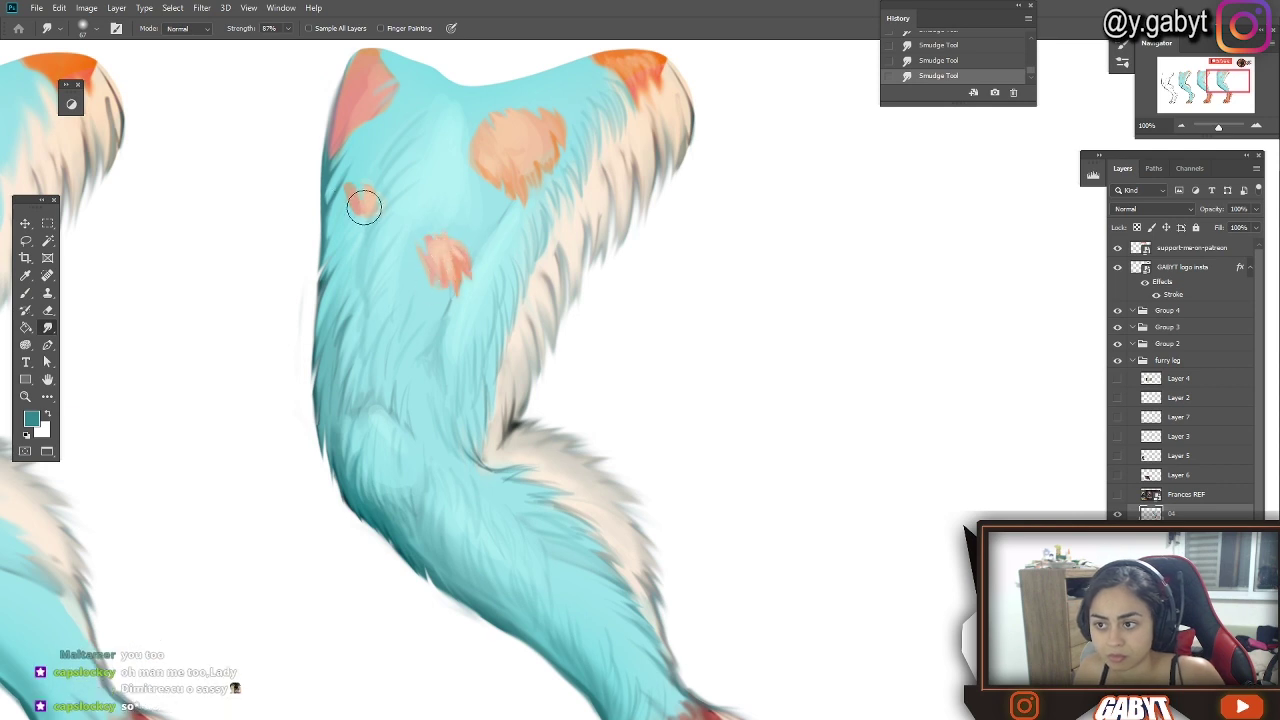
scroll(508, 291, up, 1)
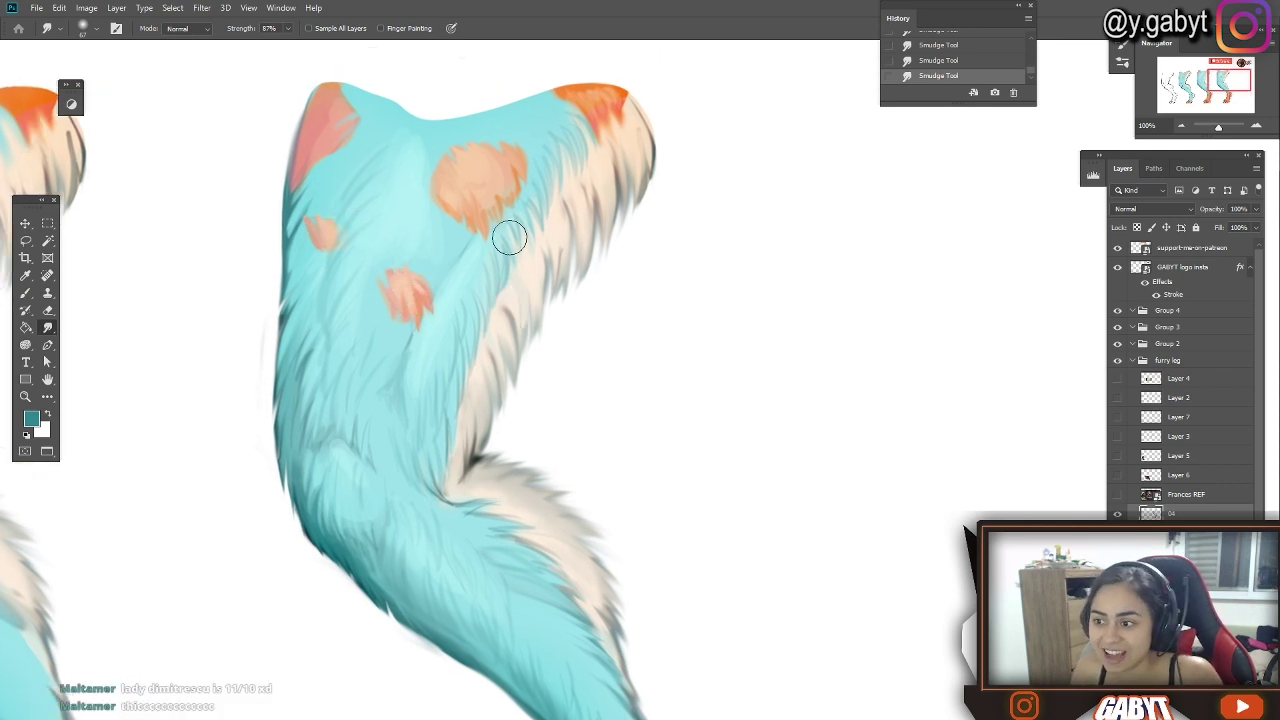
Smudge the dark outline of the fourth leg's toes into the paw, cleaning up the shapes around the claws
scroll(450, 220, up, 1)
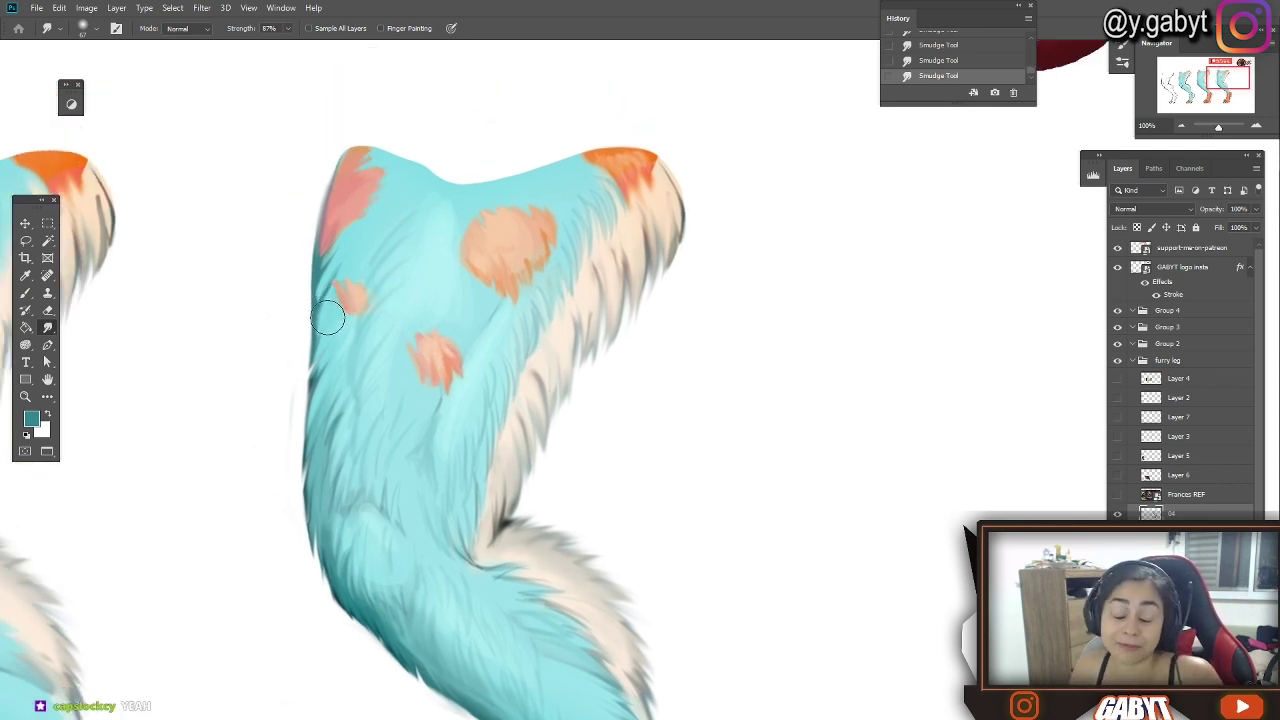
scroll(331, 320, down, 2)
scroll(443, 266, down, 5)
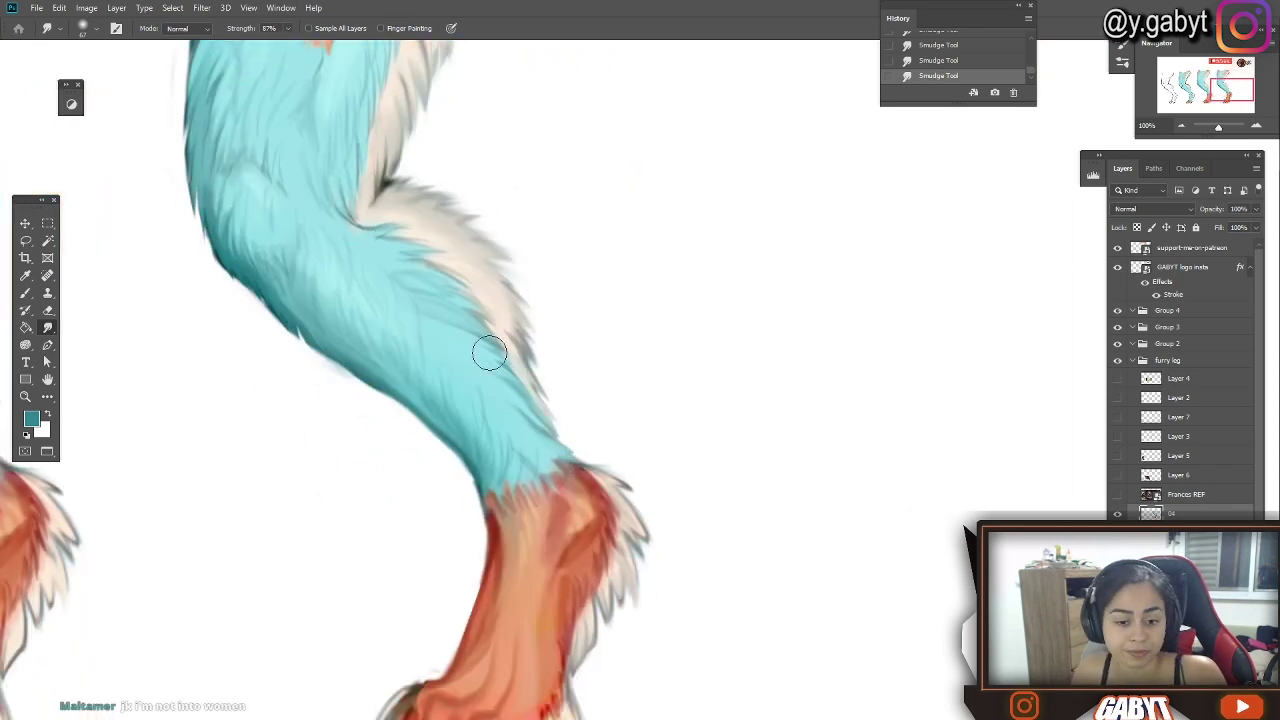
scroll(500, 440, down, 5)
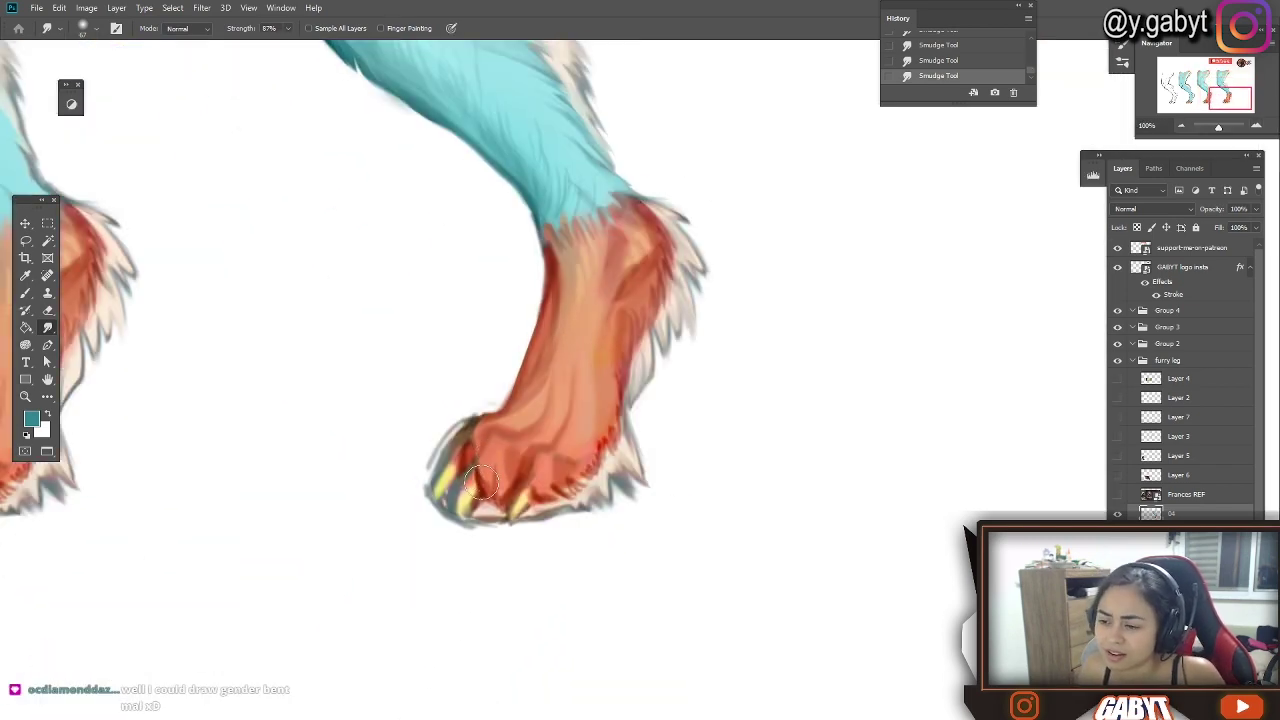
mouse_move(478, 432)
mouse_down()
mouse_move(429, 503)
mouse_move(441, 488)
mouse_up()
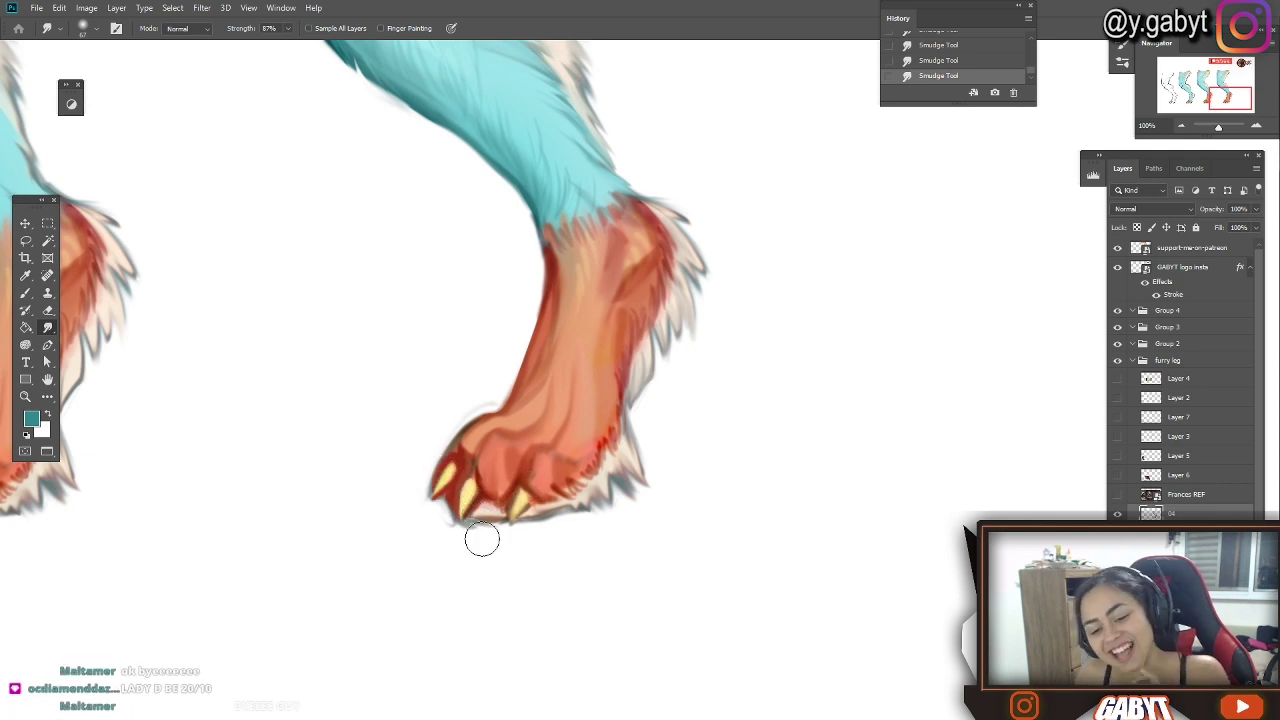
Sample reddish tones from the toes and paint over the dark outline on top of the paw
key(b)
alt+click(472, 440)
mouse_move(472, 442)
mouse_down()
mouse_move(465, 484)
mouse_move(447, 470)
mouse_move(500, 424)
mouse_up()
alt+click(431, 466)
drag(498, 428, 473, 450)
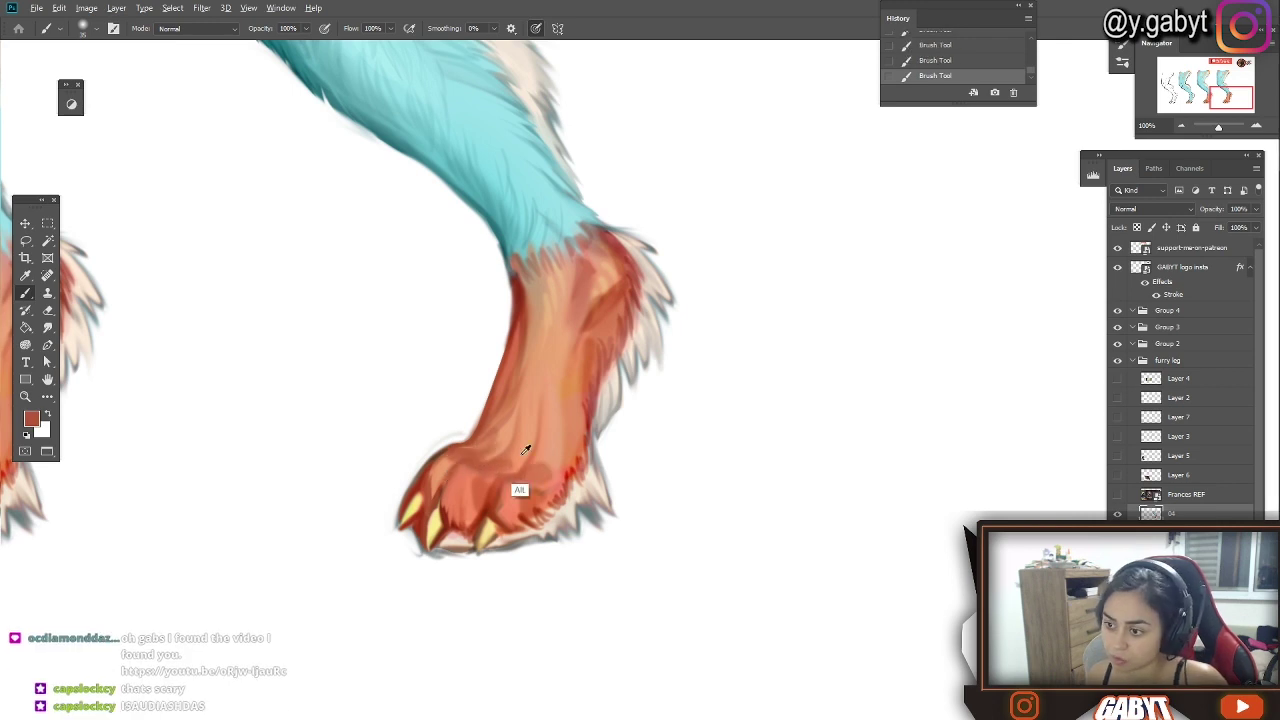
Sample dark teal from the shin's front edge and save the document
drag(600, 236, 558, 364)
alt+click(442, 343)
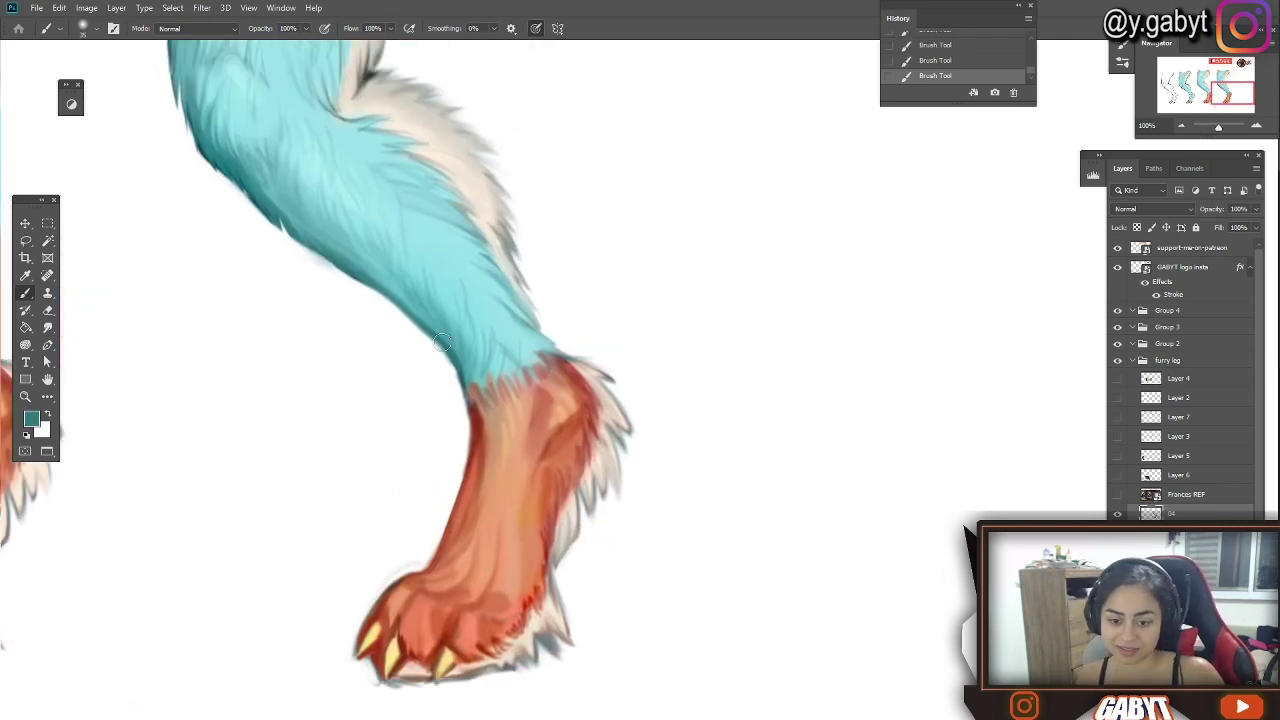
scroll(449, 345, up, 1)
mouse_move(1217, 127)
mouse_down()
mouse_move(1206, 127)
mouse_move(1219, 87)
mouse_up()
key(ctrl+s)
Lock the layer's transparent pixels and set the brush to Soft Light mode at a size of 1000
click(1256, 127)
click(1137, 228)
click(197, 29)
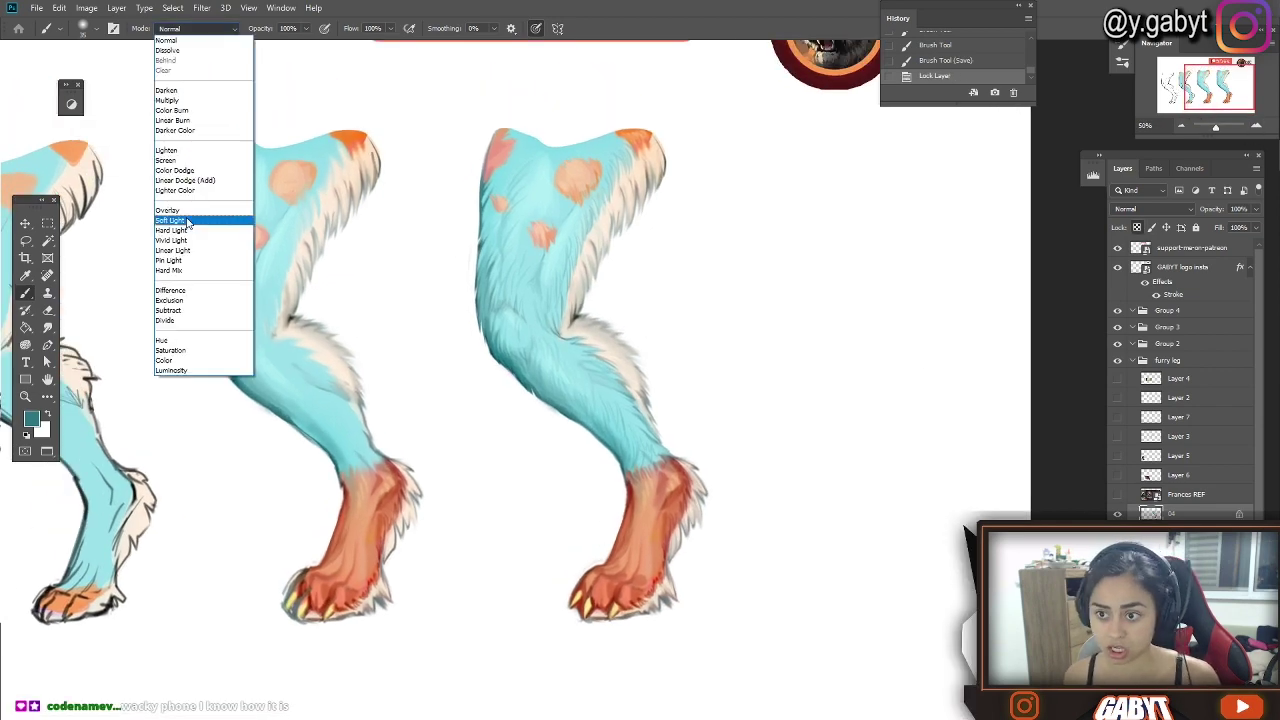
click(183, 220)
key(bracketright)
key(bracketright)
key(bracketright)
key(bracketright)
key(bracketright)
key(bracketright)
key(bracketright)
key(bracketright)
key(bracketright)
key(bracketright)
Undo the test stroke, choose a dark blue, and tint the front of the thigh, knee and shin in Soft Light
click(562, 138)
click(562, 138)
key(ctrl+z)
click(32, 419)
drag(503, 171, 475, 221)
drag(475, 221, 526, 397)
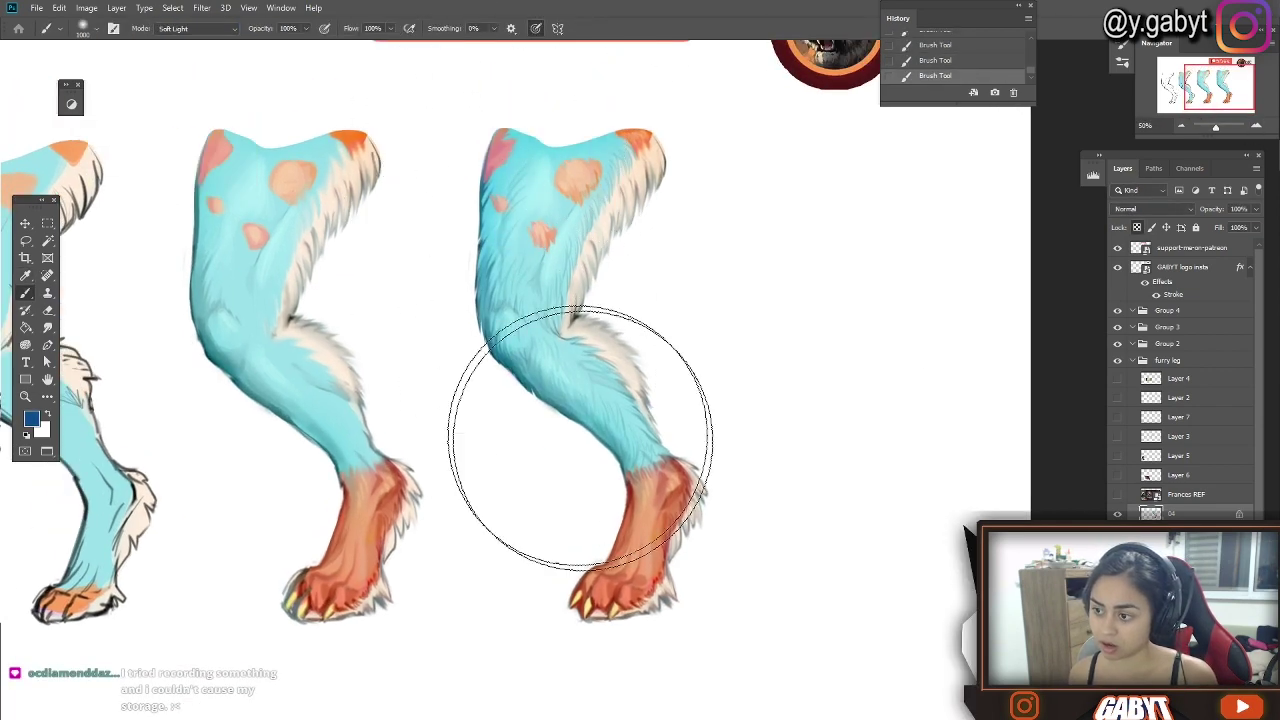
Reduce the brush size and deepen the blue fur of the thigh with Soft Light strokes
click(197, 29)
click(183, 220)
key(bracketleft)
key(bracketleft)
key(bracketleft)
drag(626, 396, 572, 213)
key(ctrl+z)
key(bracketleft)
key(bracketleft)
key(bracketleft)
key(bracketleft)
key(bracketleft)
mouse_move(556, 268)
mouse_down()
mouse_move(606, 389)
mouse_move(512, 305)
mouse_up()
Sample orange from the paw, intensify the thigh's spots in Soft Light, and switch the screen mode to show the document tab
alt+click(655, 608)
mouse_move(540, 235)
mouse_down()
mouse_move(584, 174)
mouse_move(533, 350)
mouse_up()
alt+click(640, 208)
key(f)
key(f)
Set the brush to Color Dodge, adjust its size, and brighten the fur on the thigh, knee and shin
click(197, 29)
click(178, 172)
key(bracketright)
key(ctrl+z)
key(bracketright)
key(bracketright)
key(bracketright)
drag(269, 32, 214, 34)
key(bracketleft)
key(bracketleft)
key(bracketleft)
drag(520, 345, 573, 384)
key(ctrl+z)
Paint thin white rim-light strokes in Normal mode along the front edge of the thigh, knee and shin and on the claws
key(bracketright)
key(bracketright)
key(bracketright)
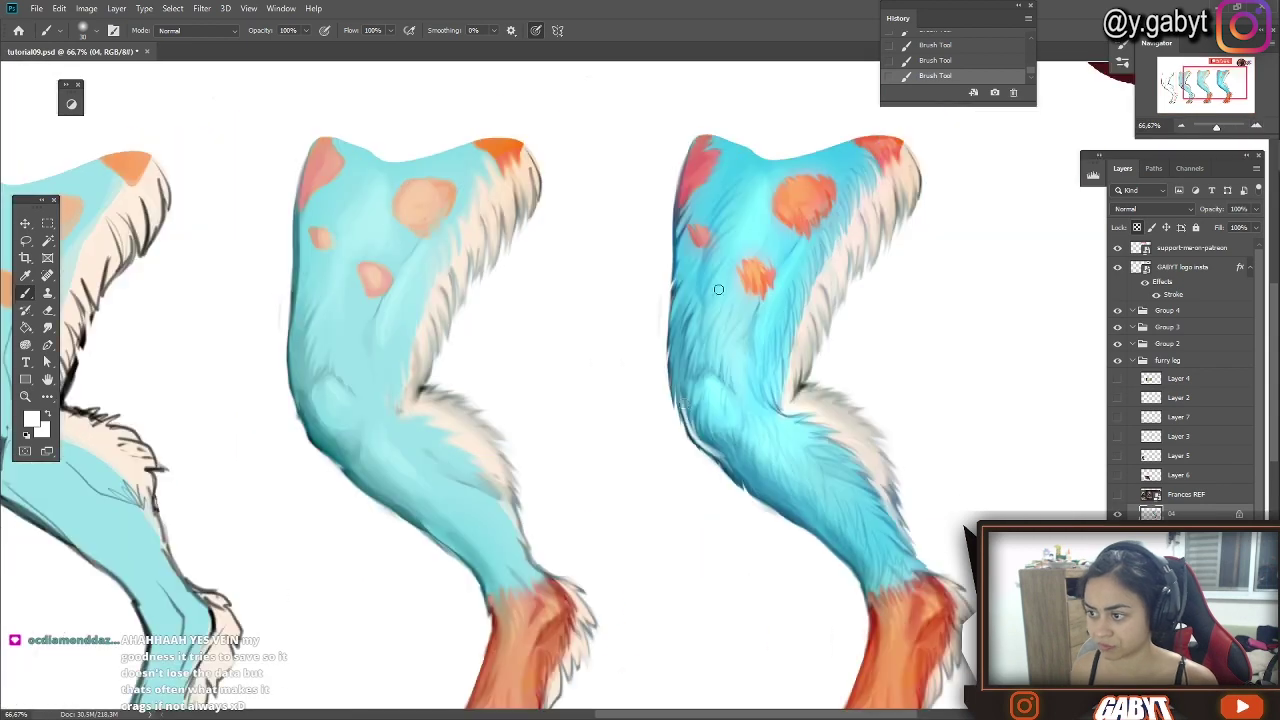
drag(680, 410, 675, 314)
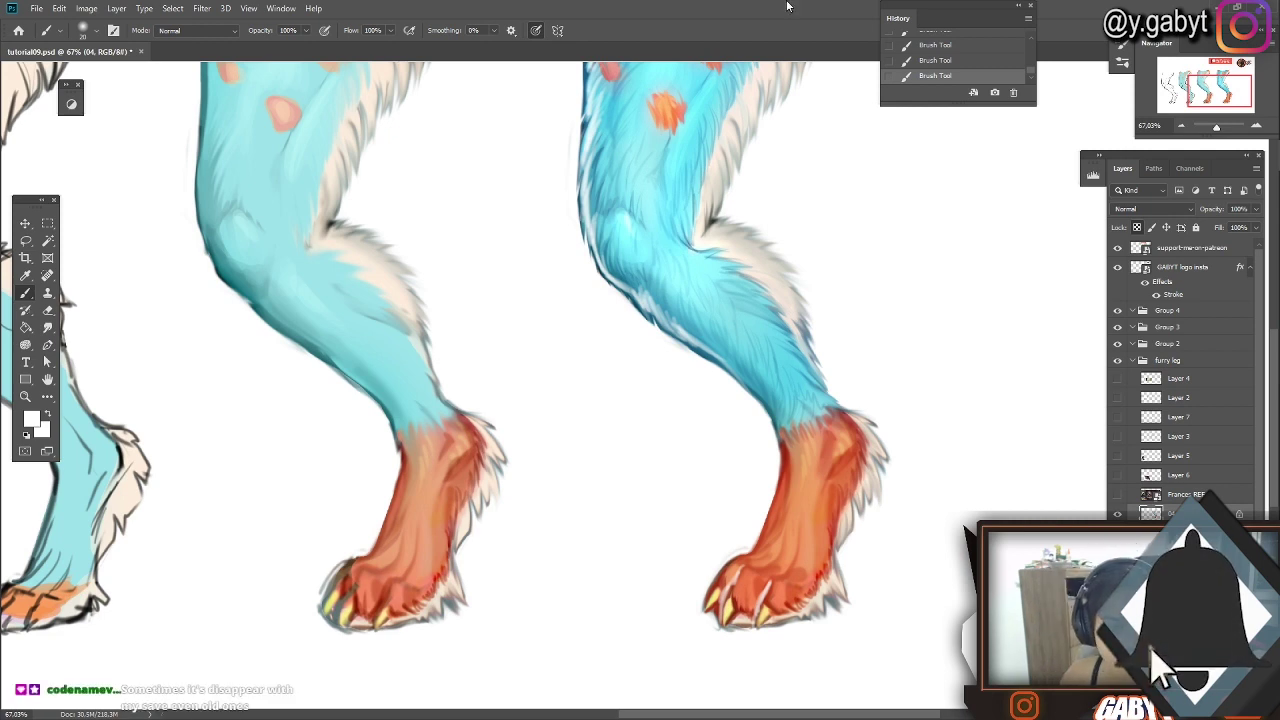
drag(715, 589, 583, 545)
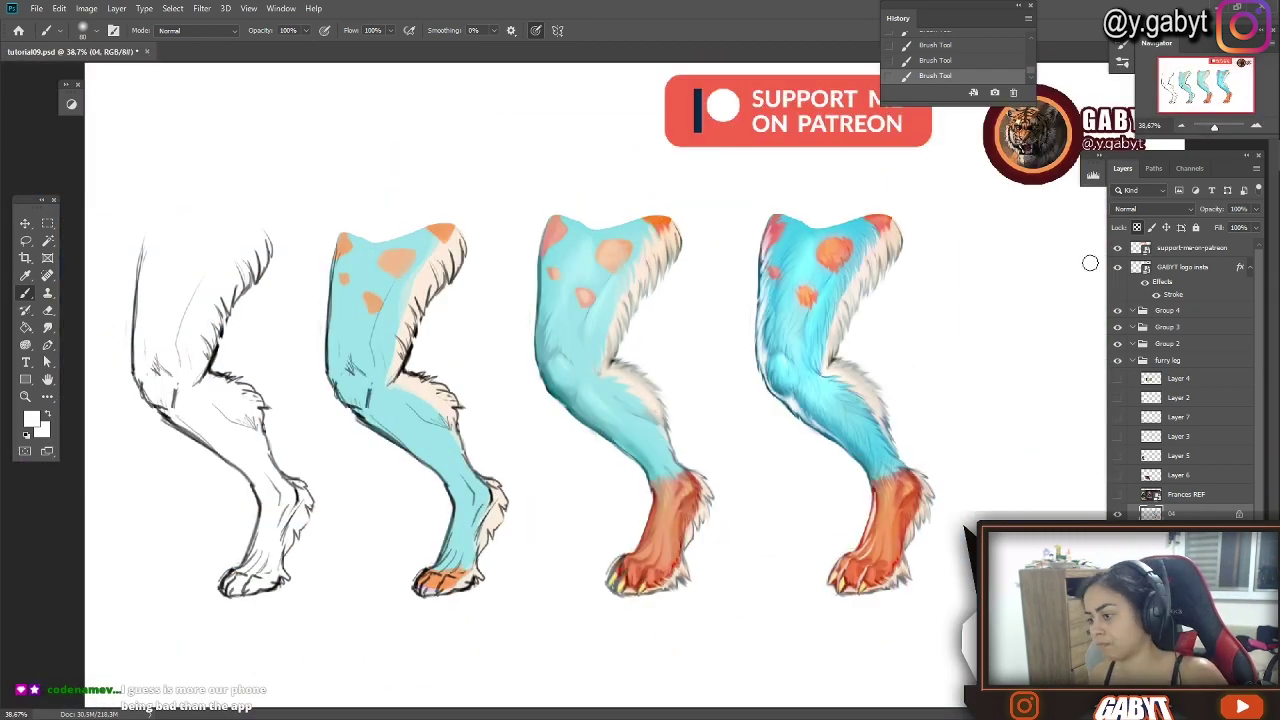
Shade the fourth leg in Multiply mode with a sampled dark teal and add a soft ground shadow beneath the paw
click(197, 31)
click(192, 103)
alt+click(407, 364)
key(ctrl+z)
mouse_move(781, 383)
mouse_down()
mouse_move(784, 228)
mouse_move(773, 380)
mouse_move(882, 482)
mouse_up()
key(ctrl+z)
key(ctrl+minus)
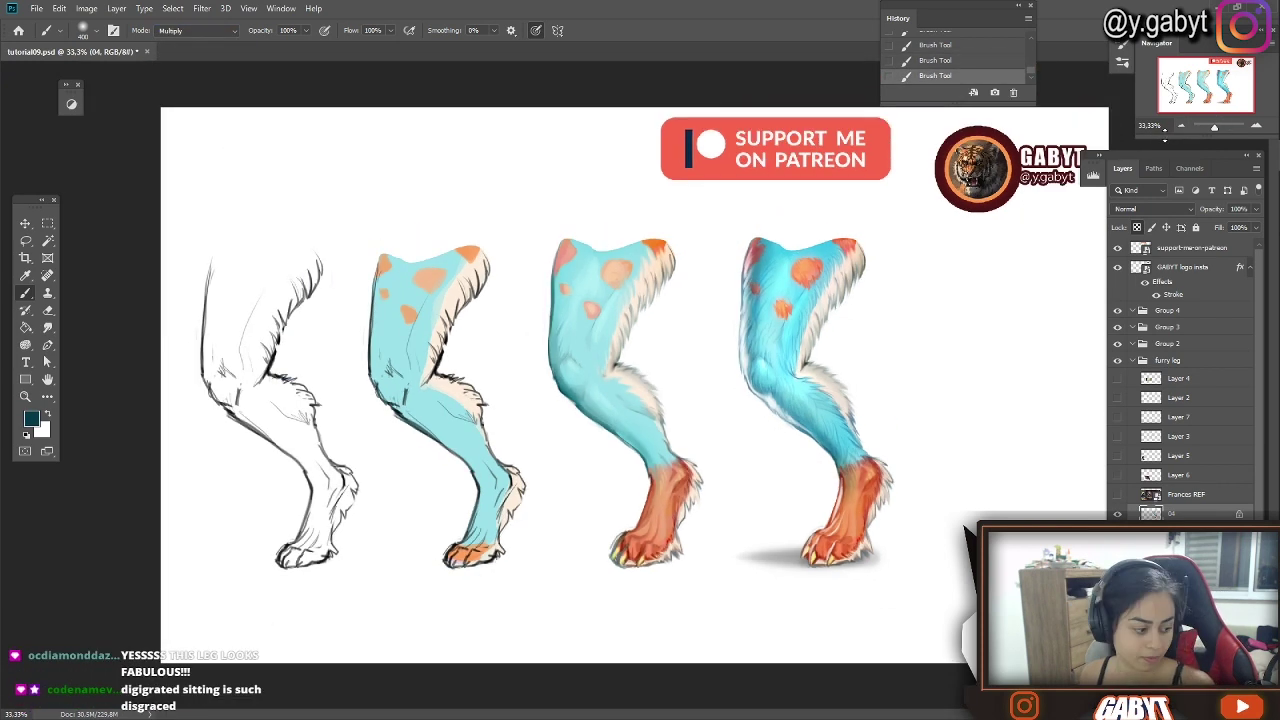
key(ctrl+z)
key(ctrl+shift+z)
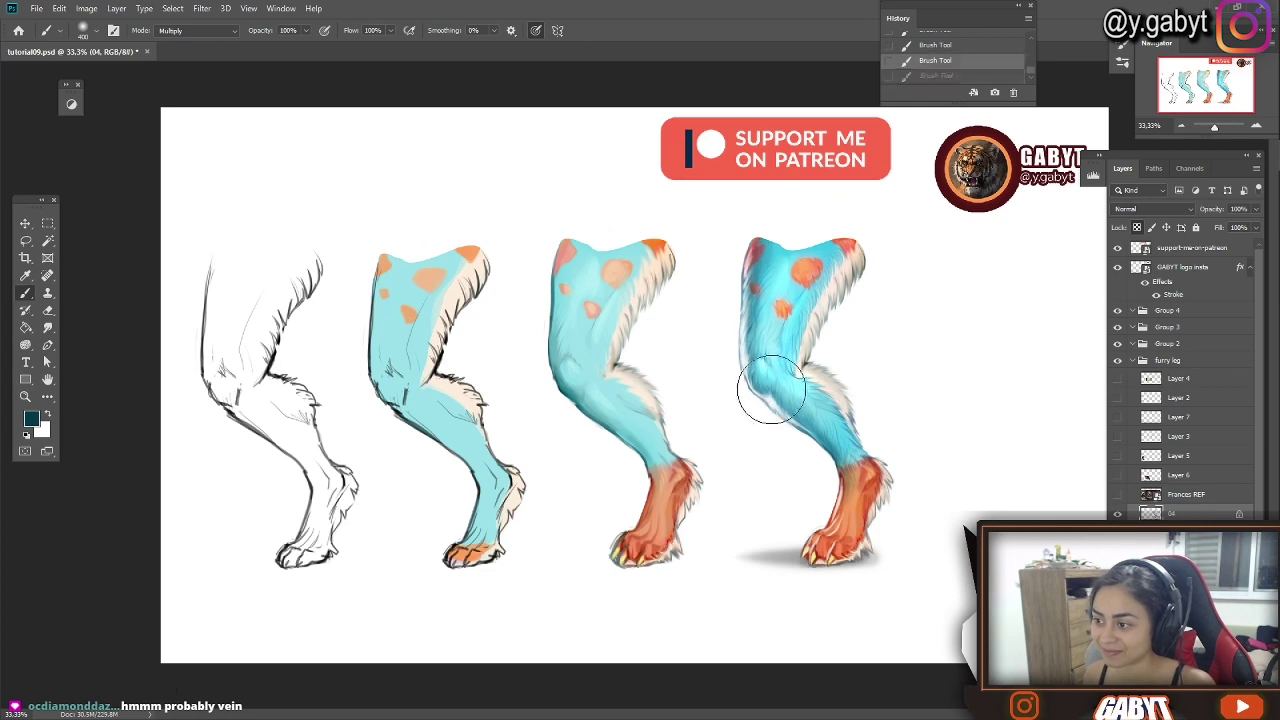
Sample red from the paw and darken the paw and ankle in Multiply mode
alt+click(834, 556)
key(ctrl+z)
drag(866, 522, 889, 480)
scroll(753, 377, down, 10)
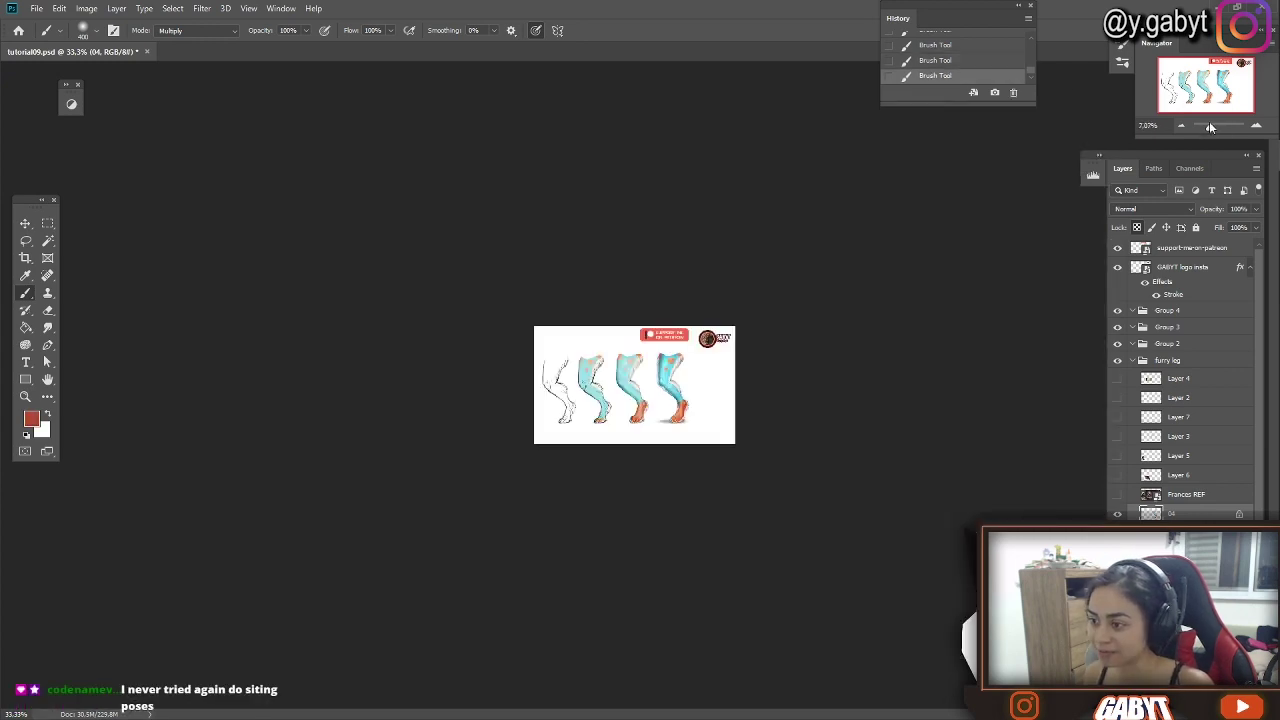
scroll(753, 377, up, 6)
Enlarge and reposition the four legs together with Free Transform, and unlock the fourth leg's layer
key(ctrl+t)
drag(662, 366, 710, 374)
drag(826, 503, 857, 526)
key(Return)
key(ctrl+plus)
key(ctrl+plus)
key(ctrl+plus)
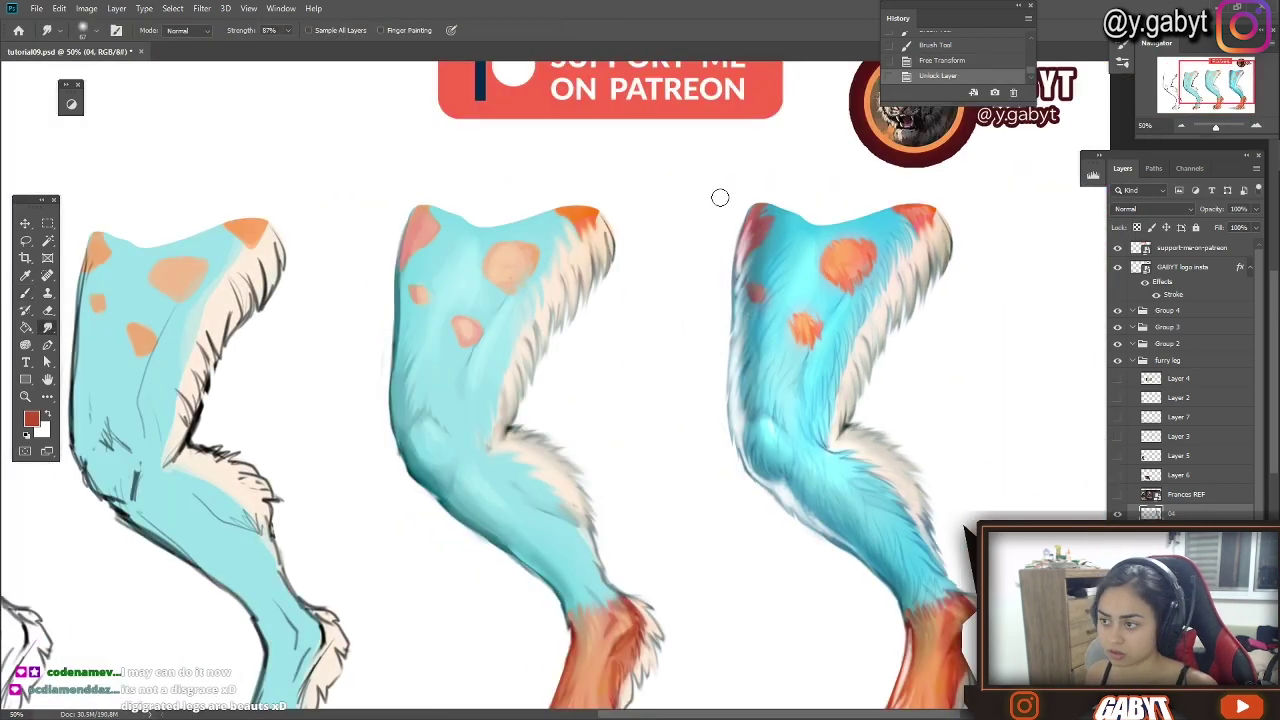
Sketch the outlines of two bent, crossed legs in black on a new layer in the empty area above the second leg
drag(1216, 126, 1216, 125)
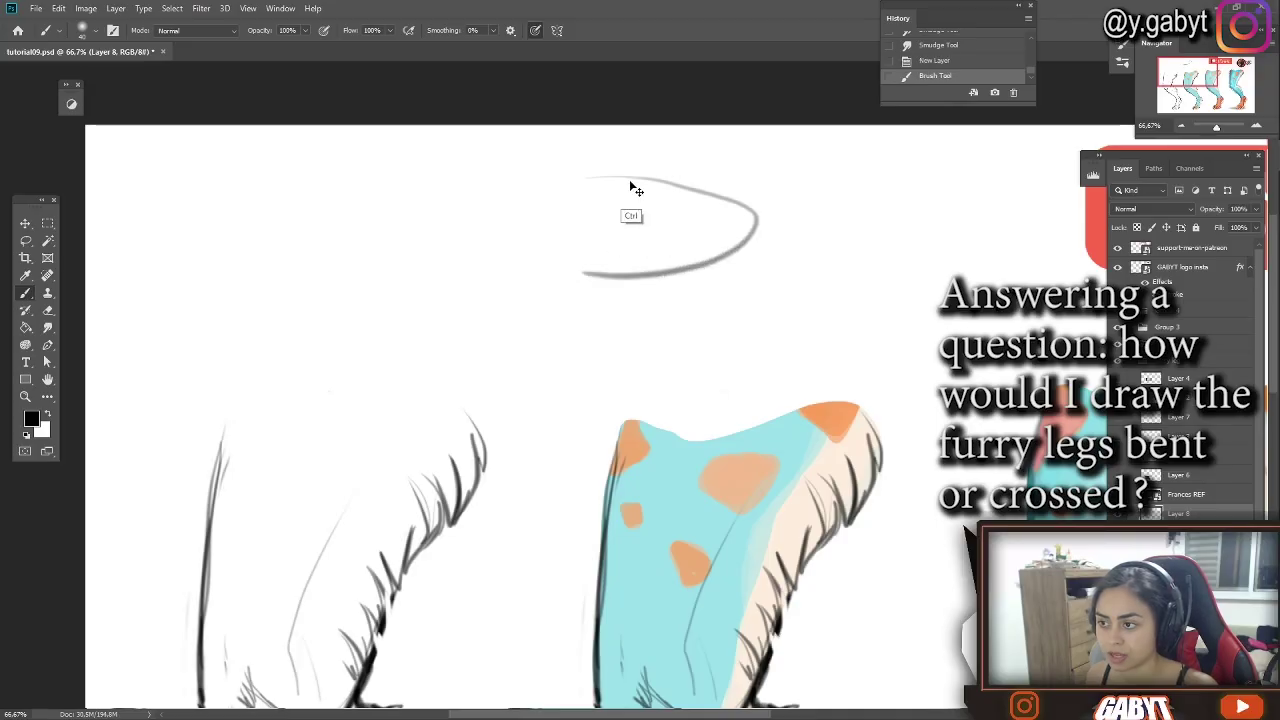
key(ctrl+z)
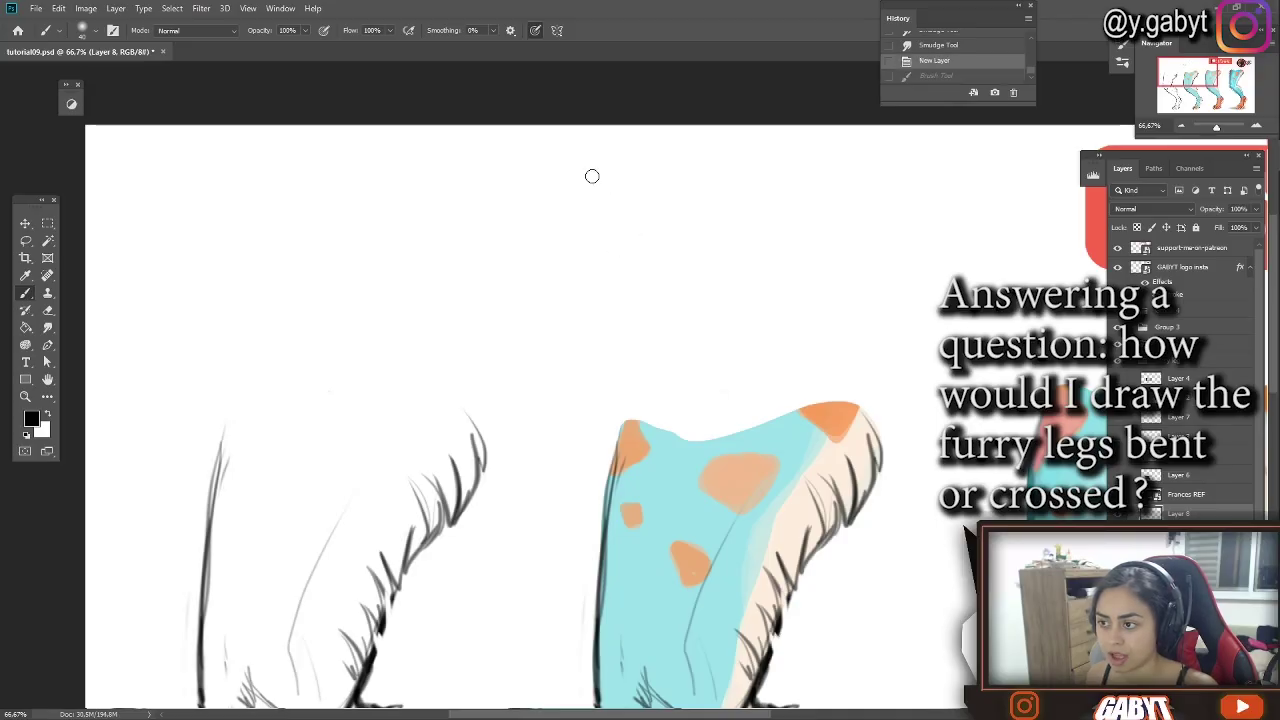
drag(739, 205, 672, 264)
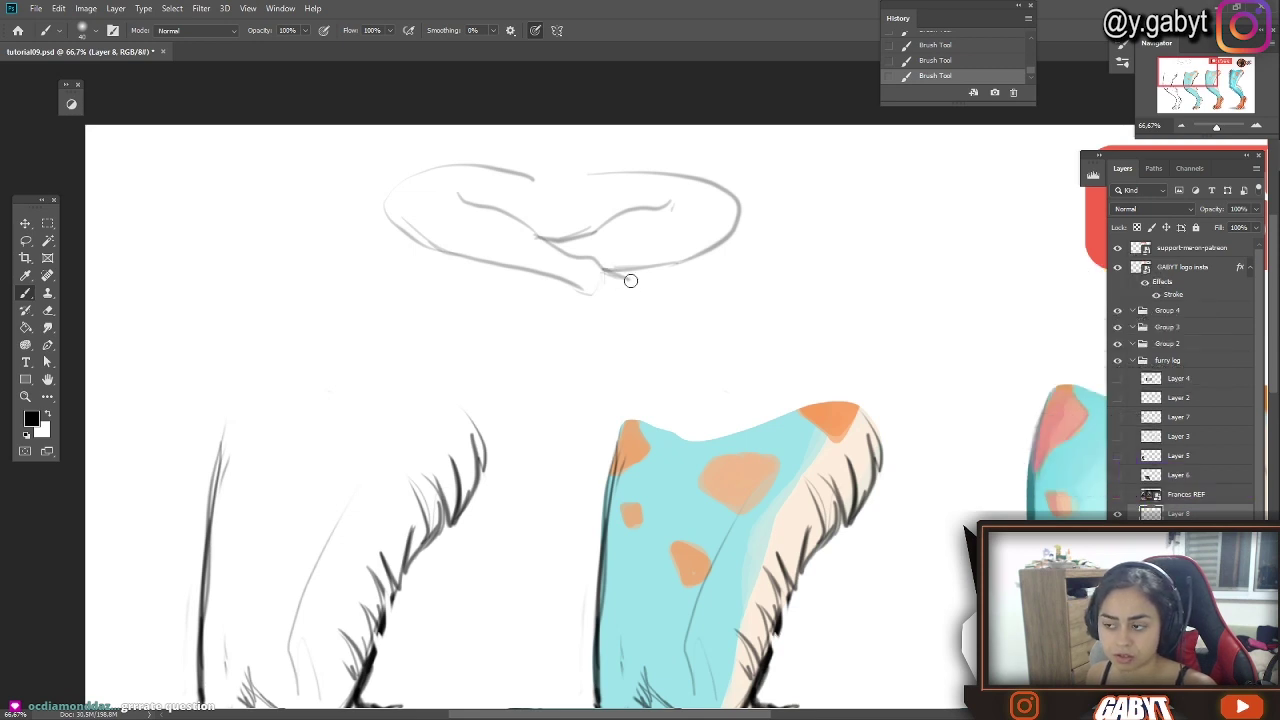
drag(656, 323, 676, 352)
key(ctrl+z)
Erase the end of the lower shin line and draw the crossed shins ending in feet with toes
key(e)
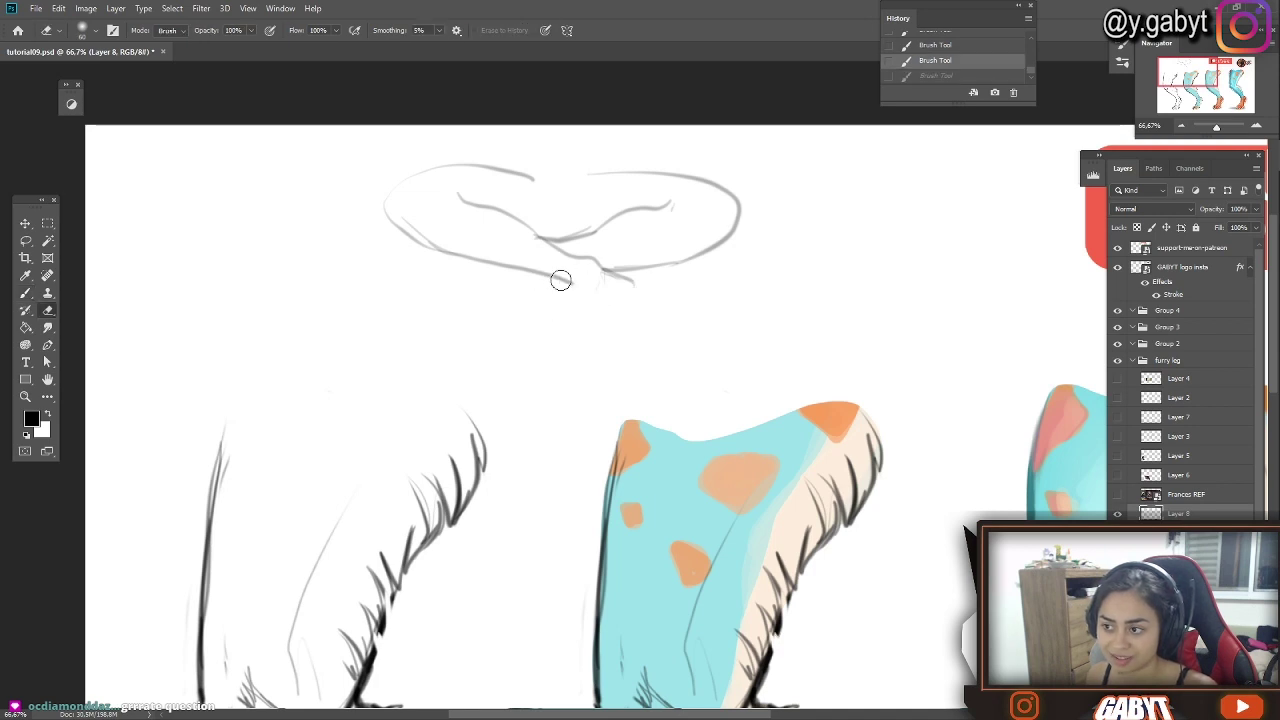
drag(583, 286, 537, 266)
key(b)
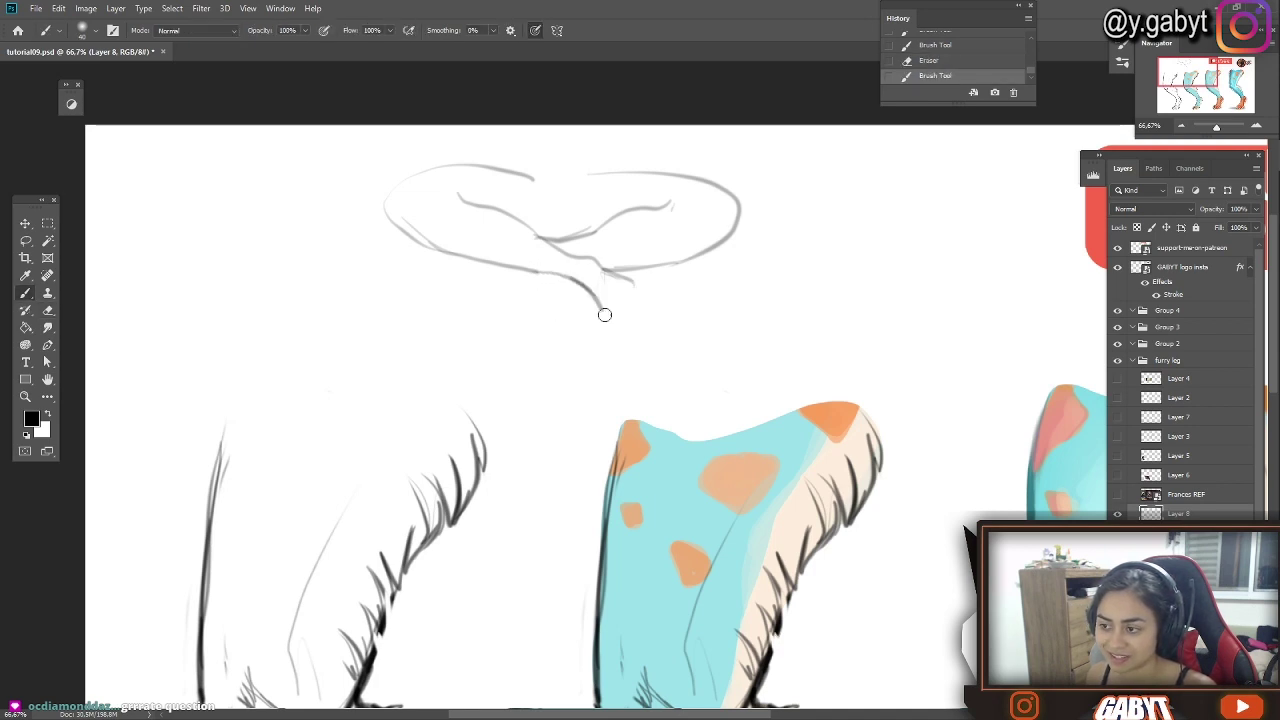
mouse_move(638, 290)
mouse_down()
mouse_move(649, 369)
mouse_move(631, 370)
mouse_move(613, 345)
mouse_move(651, 363)
mouse_up()
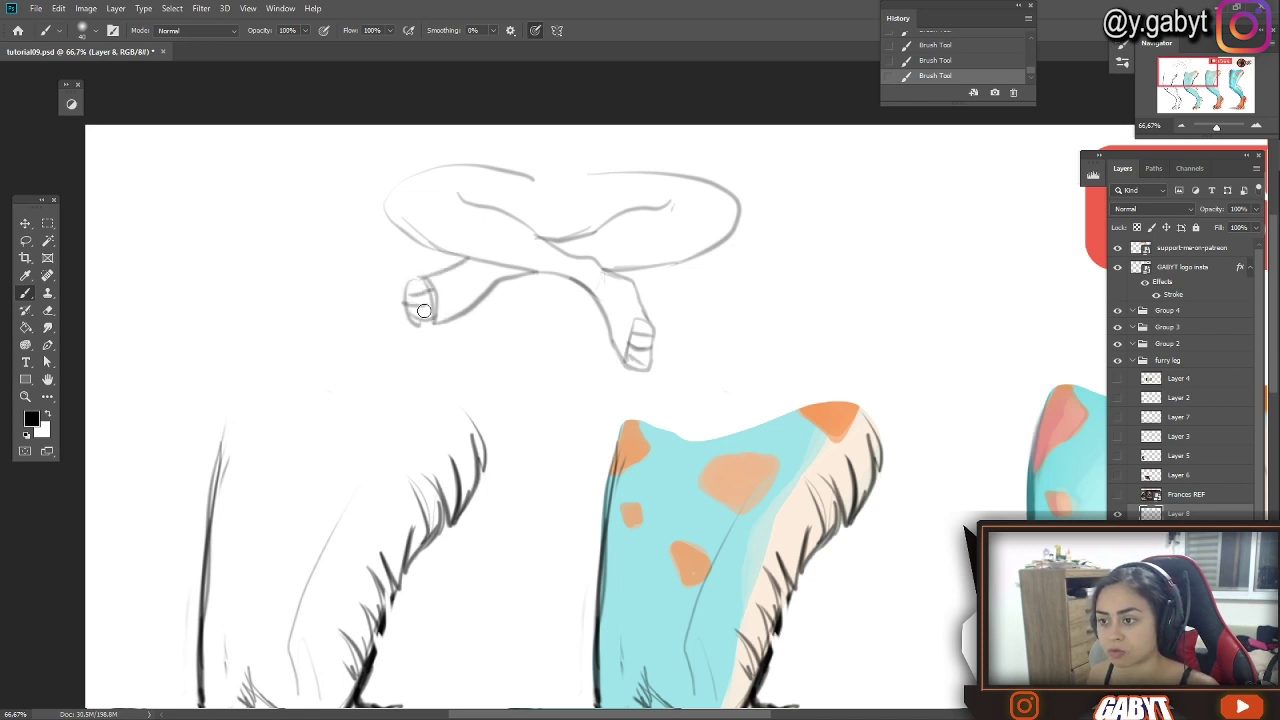
Sketch a crouching digitigrade pose with a folded thigh, shin and foot beside the crossed legs
mouse_move(791, 257)
mouse_down()
mouse_move(554, 357)
mouse_move(958, 325)
mouse_up()
mouse_move(360, 219)
mouse_down()
mouse_move(304, 261)
mouse_move(325, 310)
mouse_up()
drag(437, 237, 341, 281)
mouse_move(325, 291)
mouse_down()
mouse_move(428, 274)
mouse_move(386, 330)
mouse_up()
mouse_move(330, 306)
mouse_down()
mouse_move(383, 332)
mouse_move(429, 266)
mouse_move(328, 288)
mouse_up()
key(e)
key(b)
drag(317, 294, 406, 270)
mouse_move(358, 220)
mouse_down()
mouse_move(290, 296)
mouse_move(300, 278)
mouse_up()
Add upper-body lines, the front foot and a curved tail to the crouching sketch
key(b)
drag(352, 198, 344, 246)
drag(316, 204, 310, 250)
drag(300, 290, 296, 320)
drag(418, 255, 500, 260)
drag(470, 300, 390, 302)
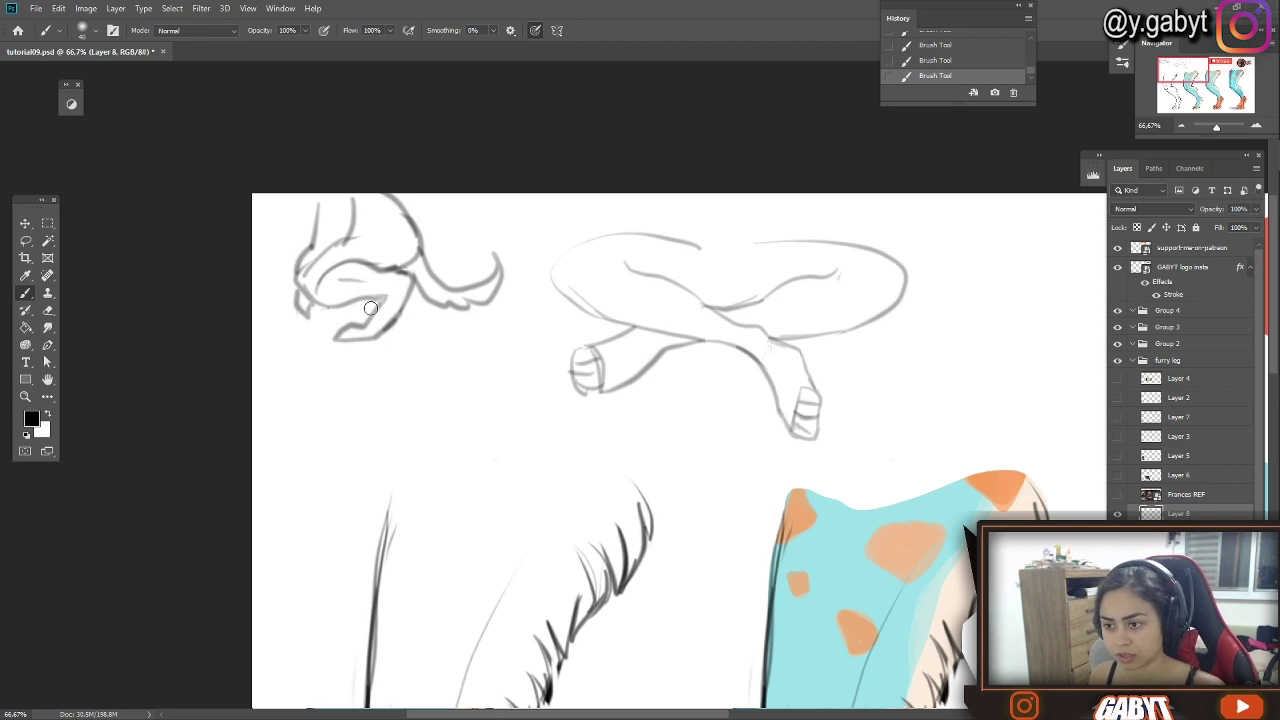
Erase the crouching pose's lower foot and try a shorter heel and toe shape
key(e)
drag(362, 338, 330, 347)
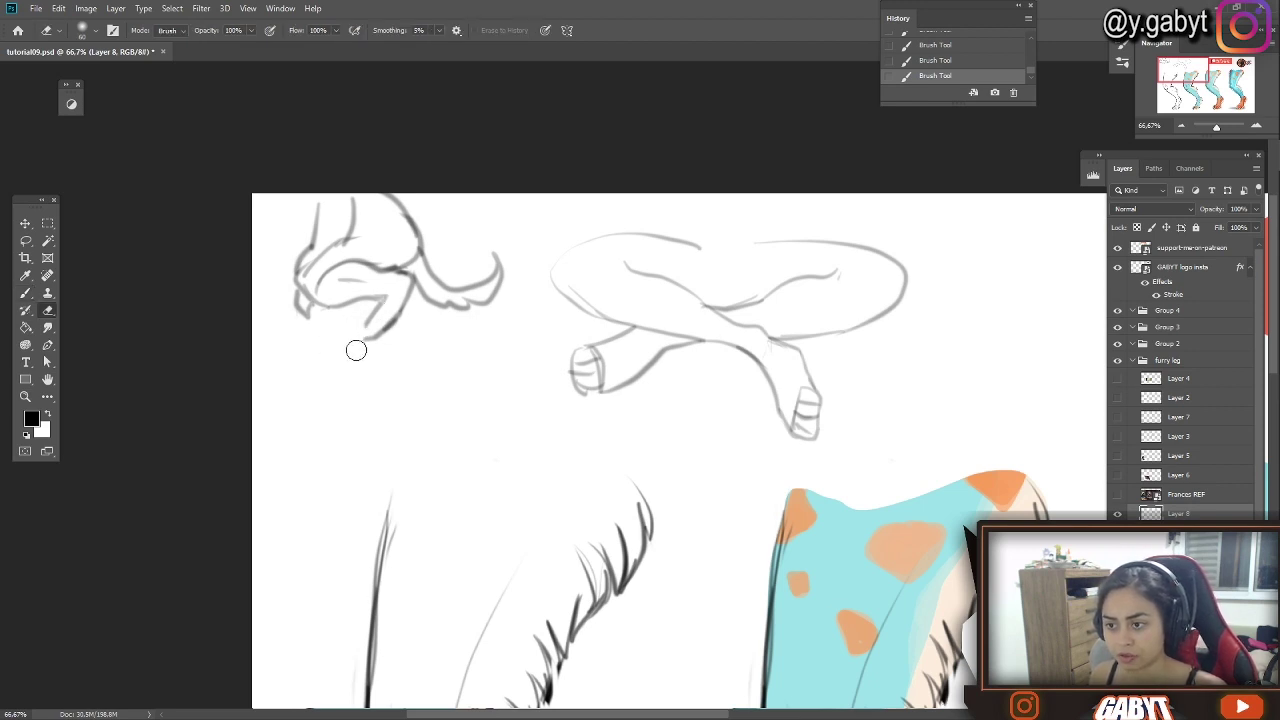
key(b)
key(e)
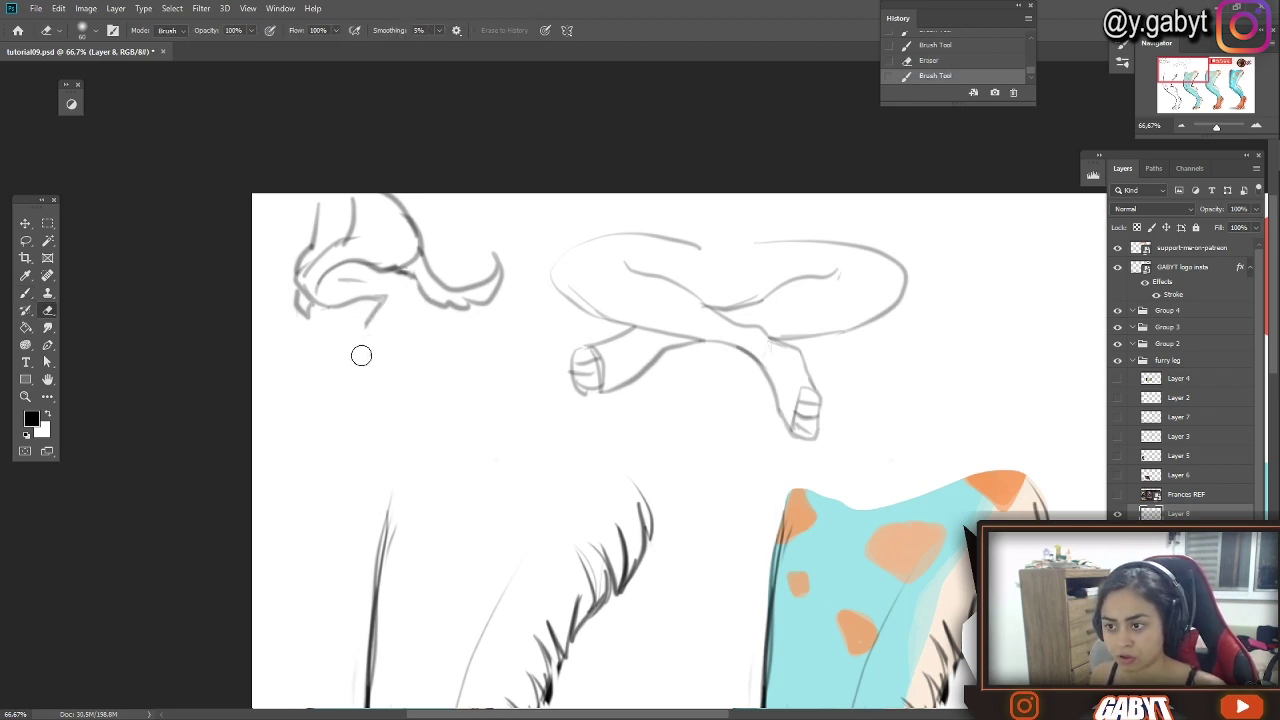
drag(362, 340, 370, 318)
key(b)
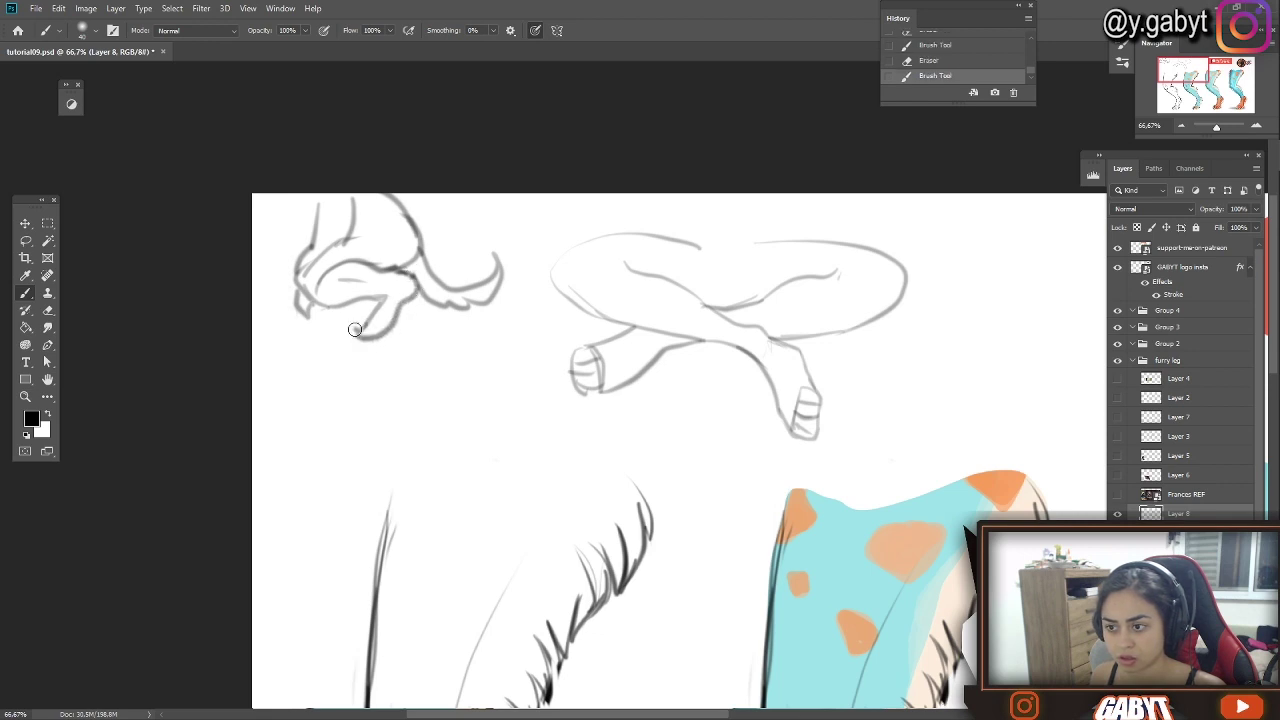
Erase the rear shin line and lower foot of the crouching pose, and redraw a straight shin with a flat foot
key(e)
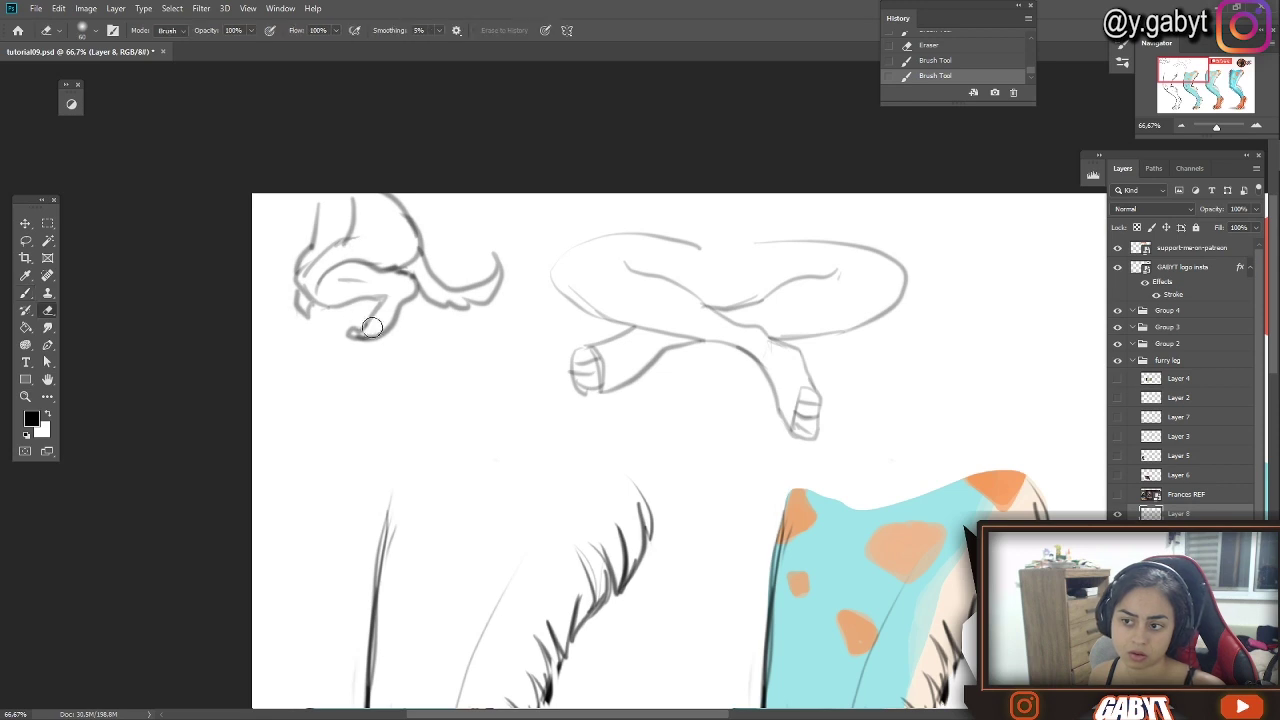
key(b)
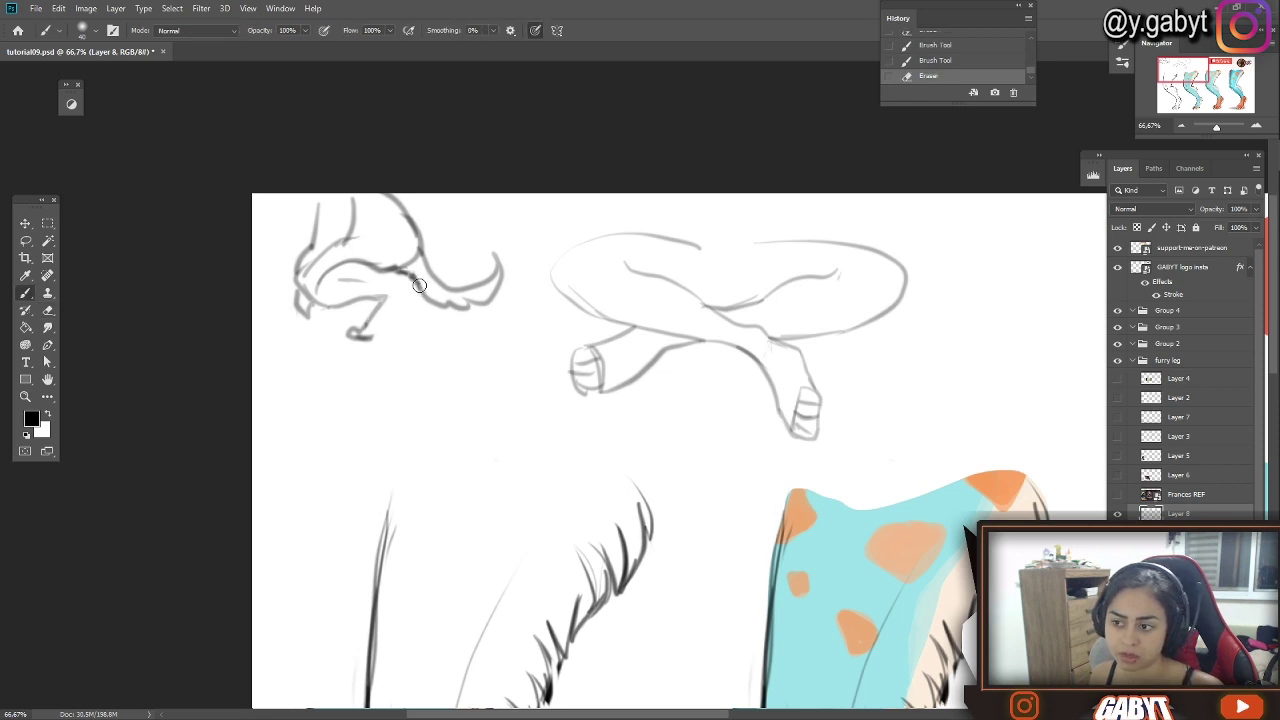
key(e)
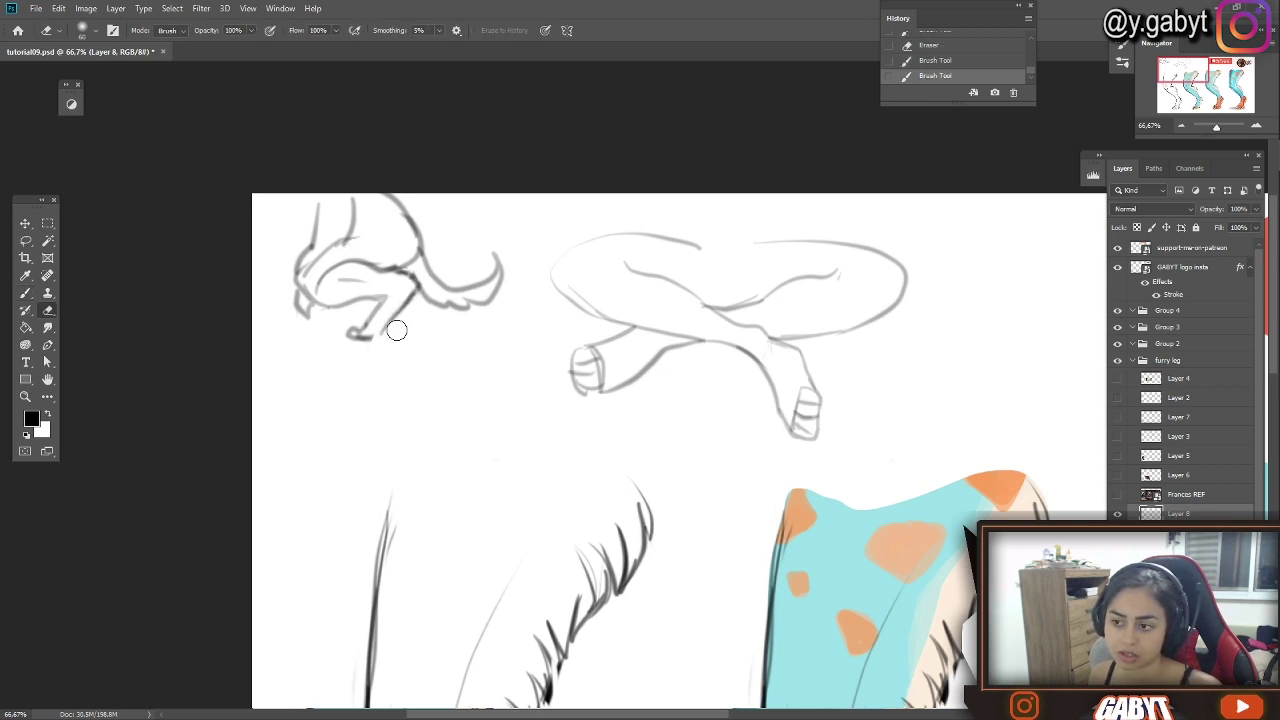
drag(404, 325, 358, 340)
key(b)
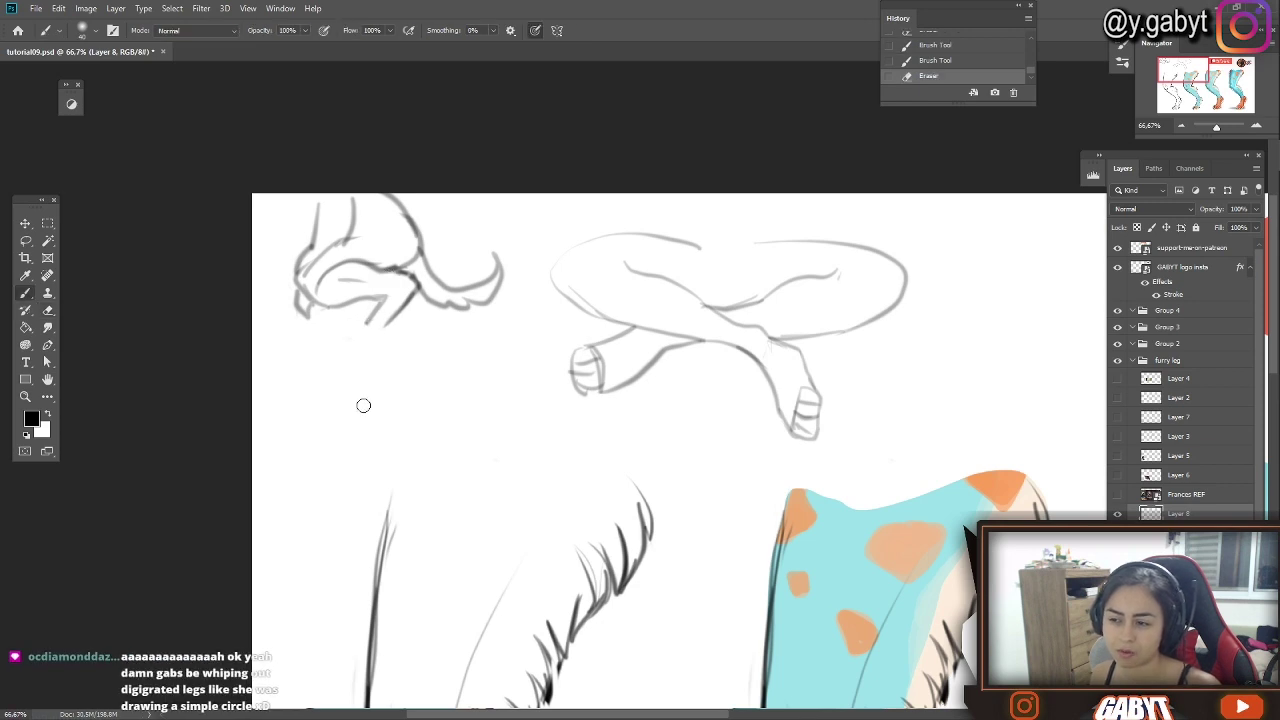
drag(510, 320, 254, 533)
key(ctrl+z)
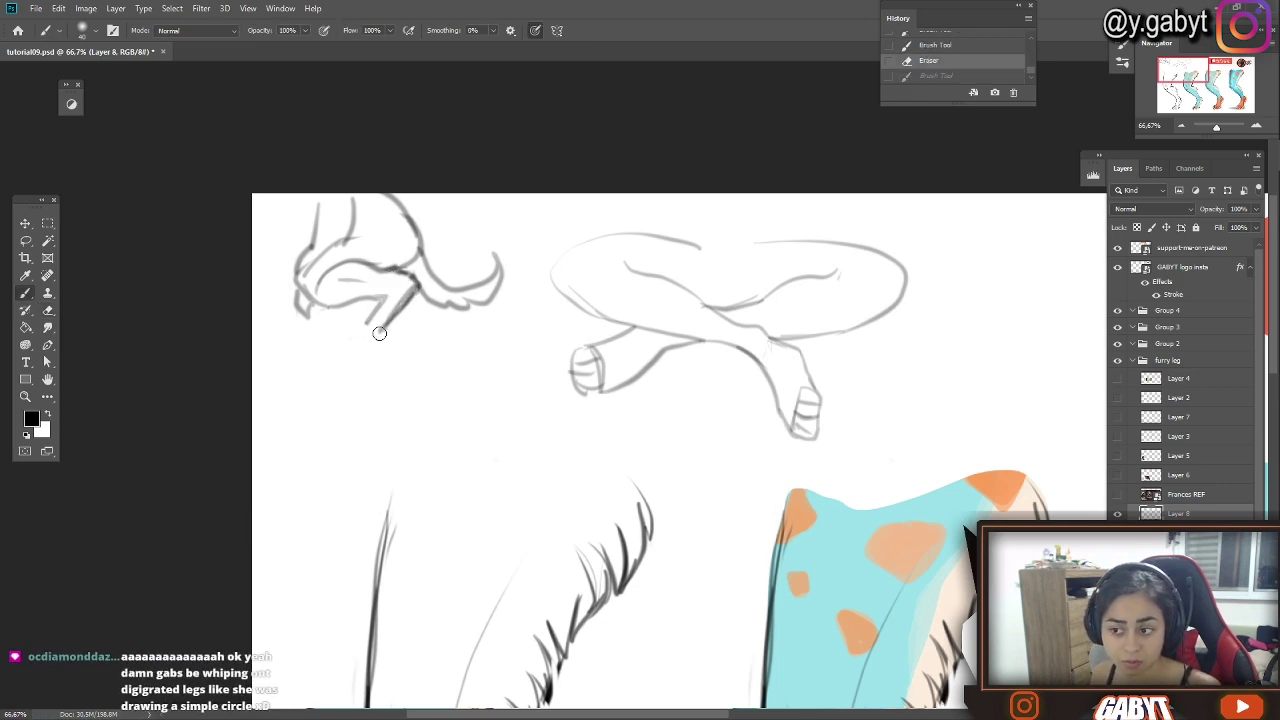
drag(382, 329, 348, 336)
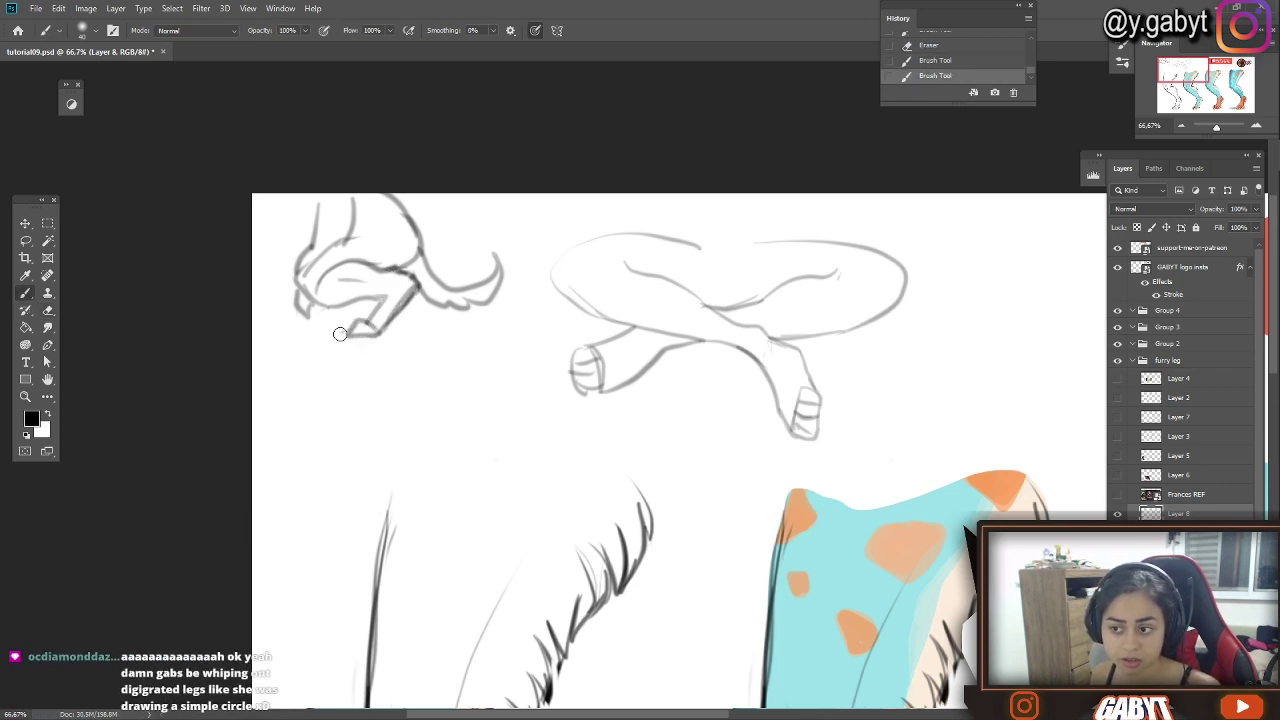